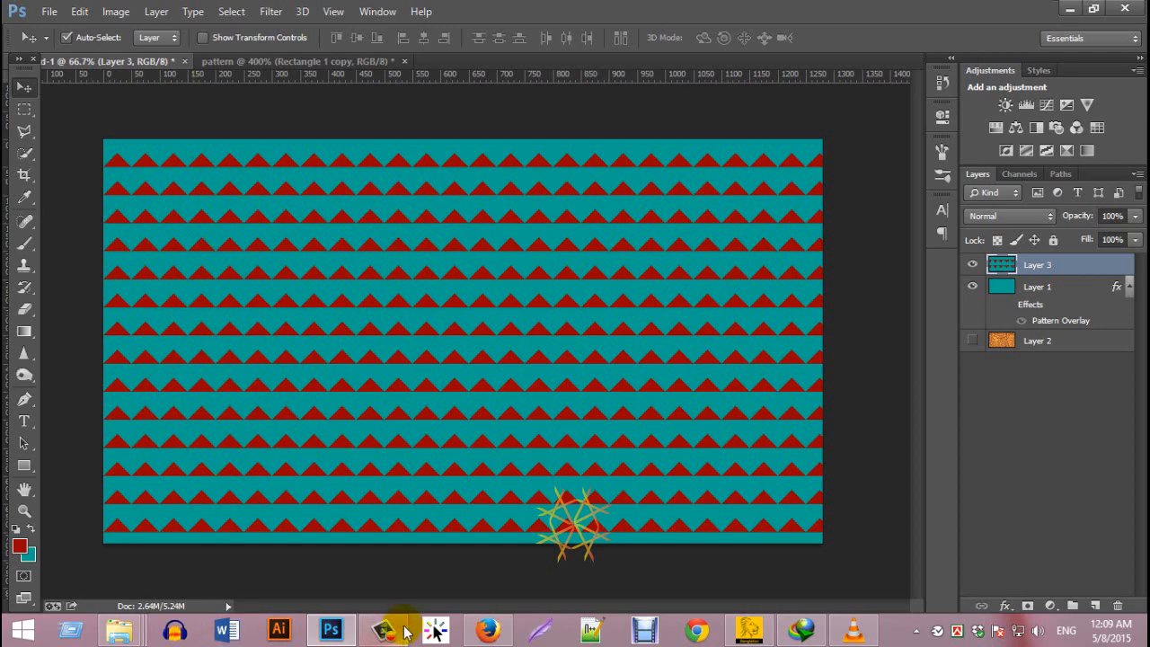
Step: Switch to Firefox and look through the "How to use brush tool" tutorial on the design blog
click(488, 629)
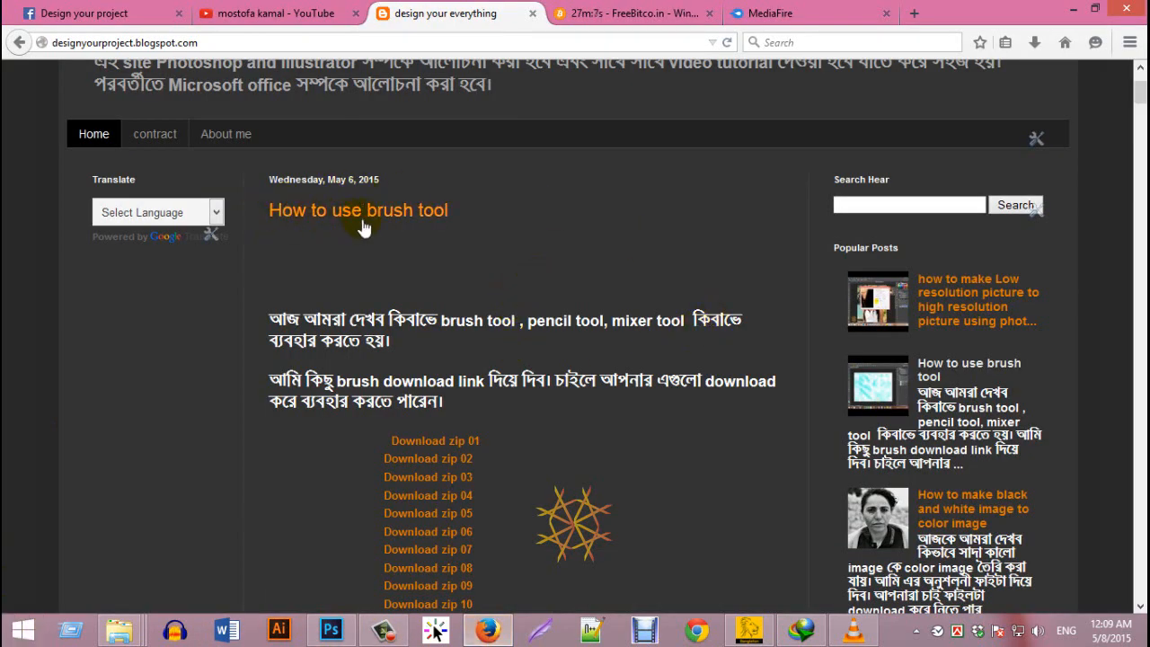
scroll(496, 238, down, 3)
scroll(497, 241, down, 12)
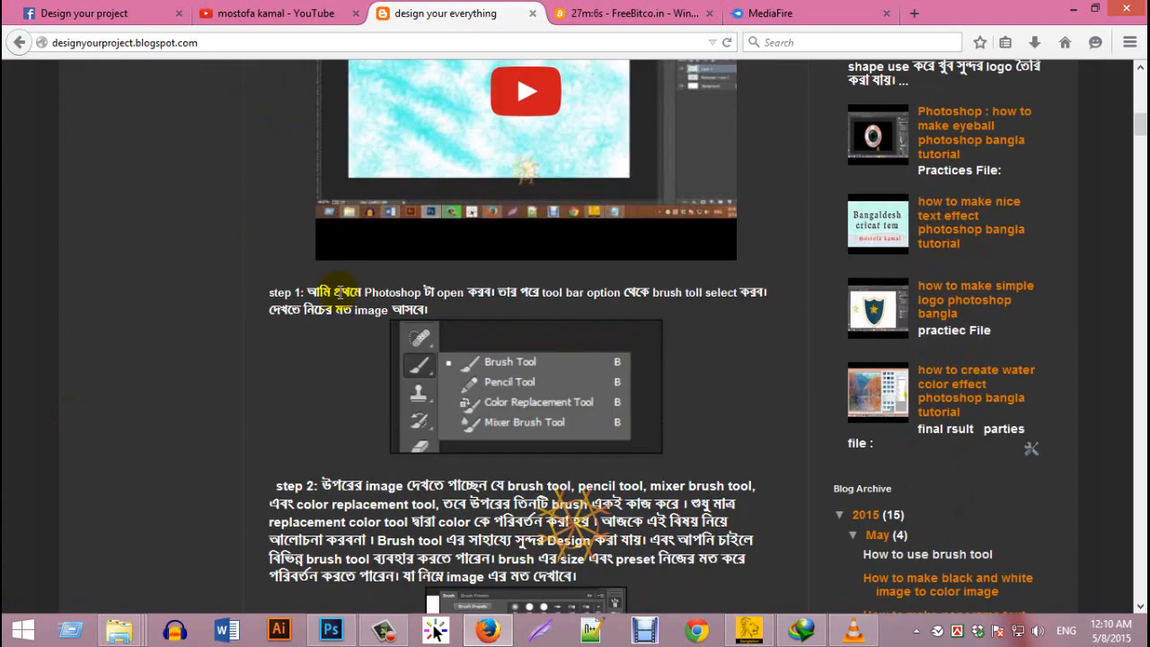
scroll(317, 335, up, 3)
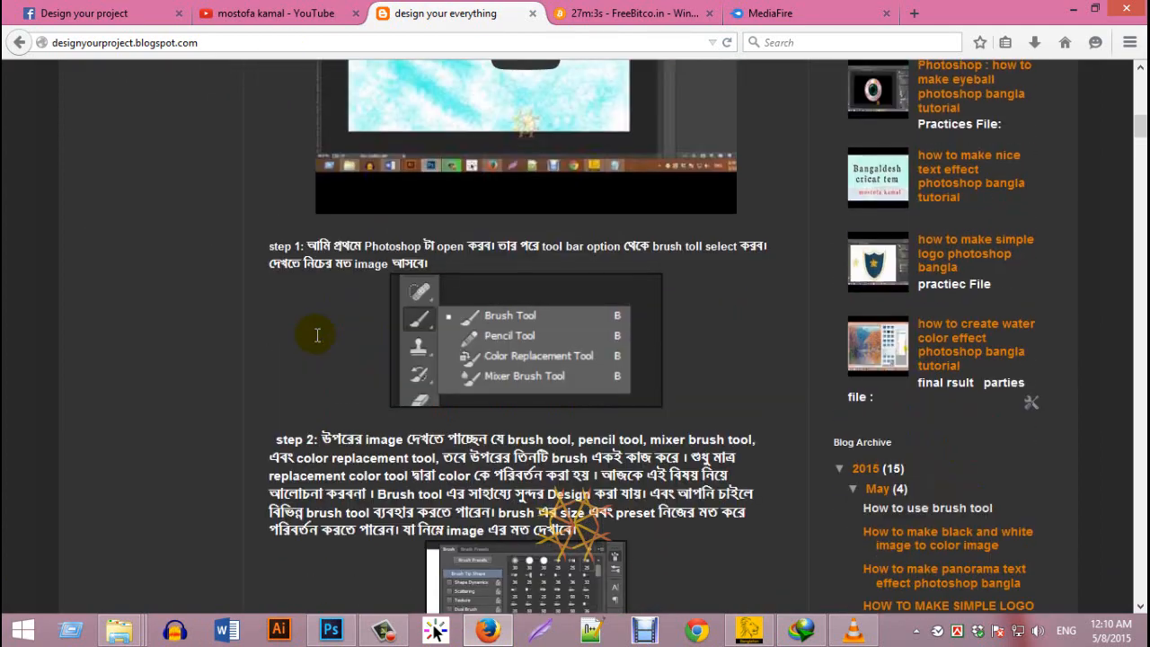
scroll(340, 354, down, 2)
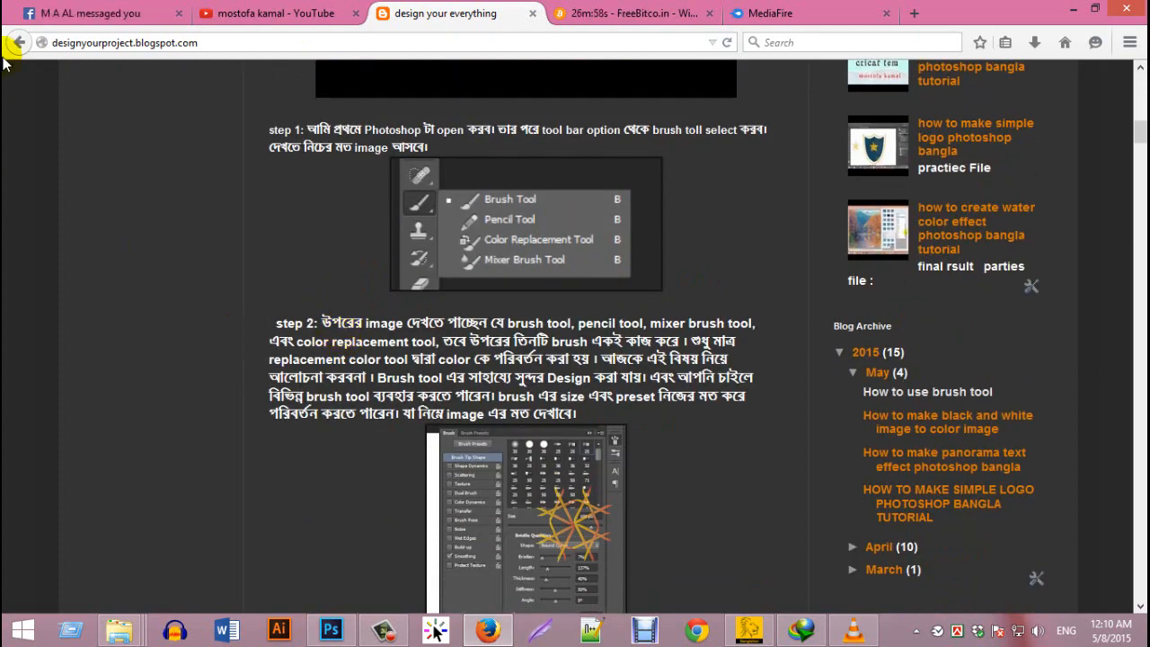
Step: View the "Design your project" Facebook group, closing its chat window, and look through the subscriptions list on the YouTube channel
click(69, 17)
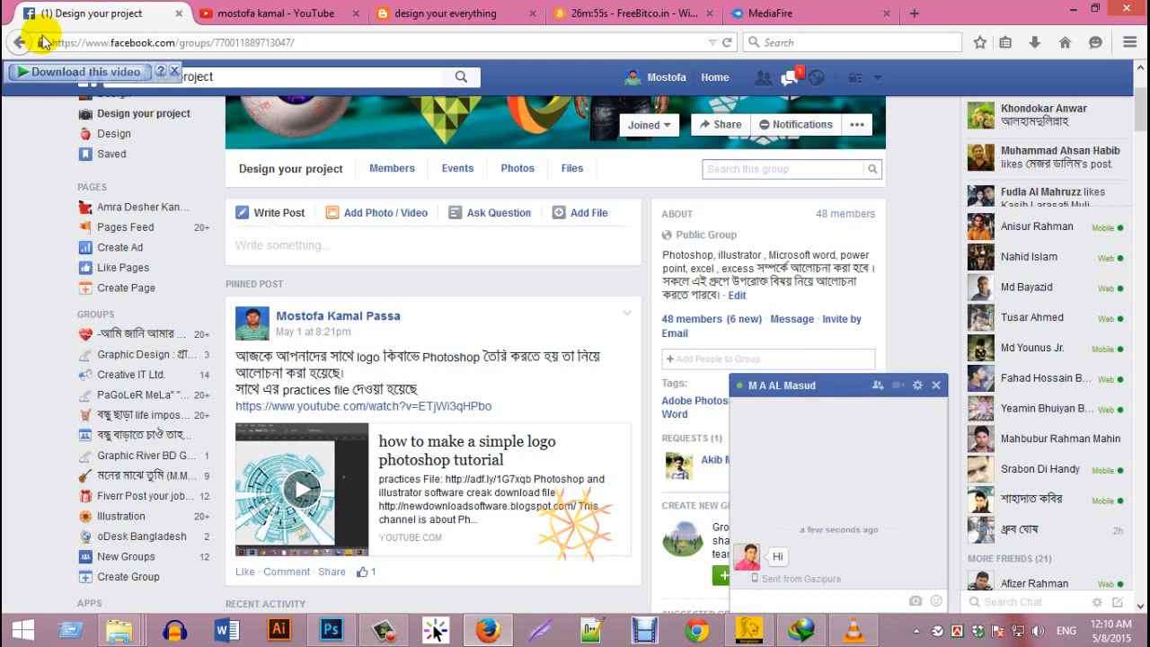
click(935, 384)
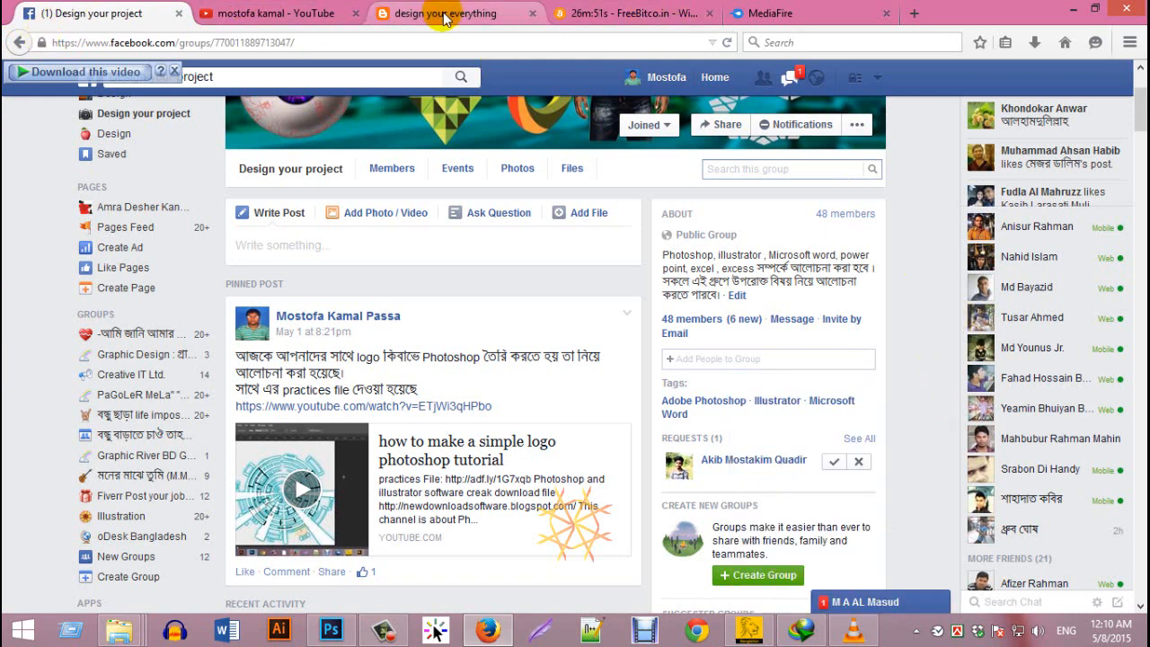
click(238, 11)
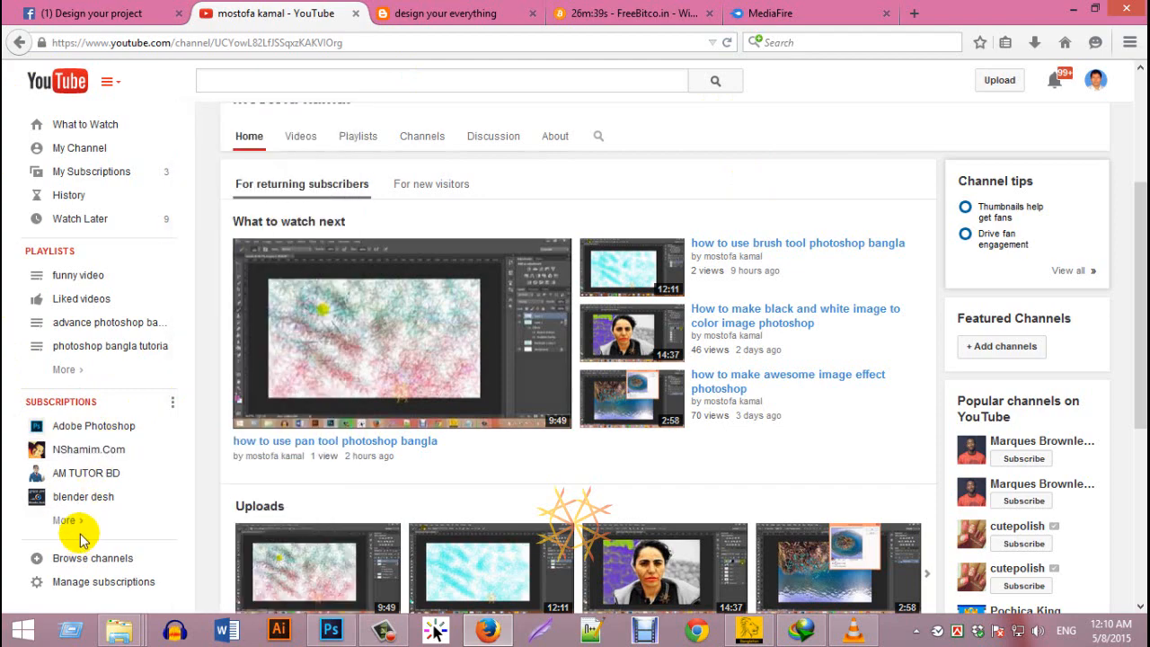
mouse_move(87, 524)
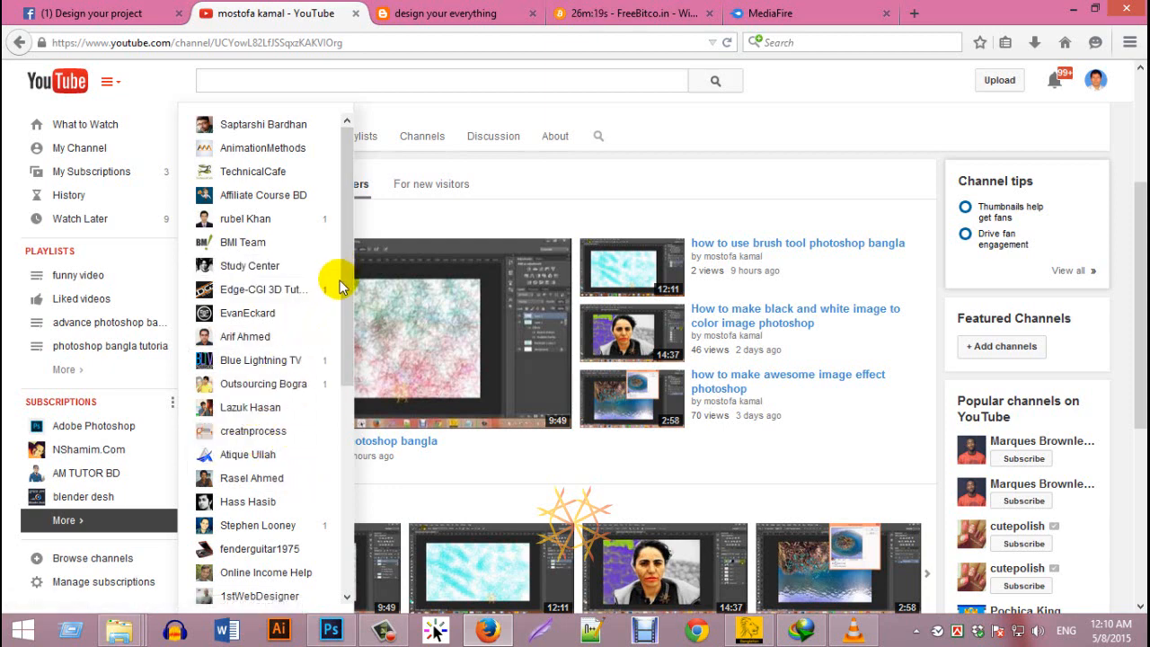
drag(350, 285, 340, 506)
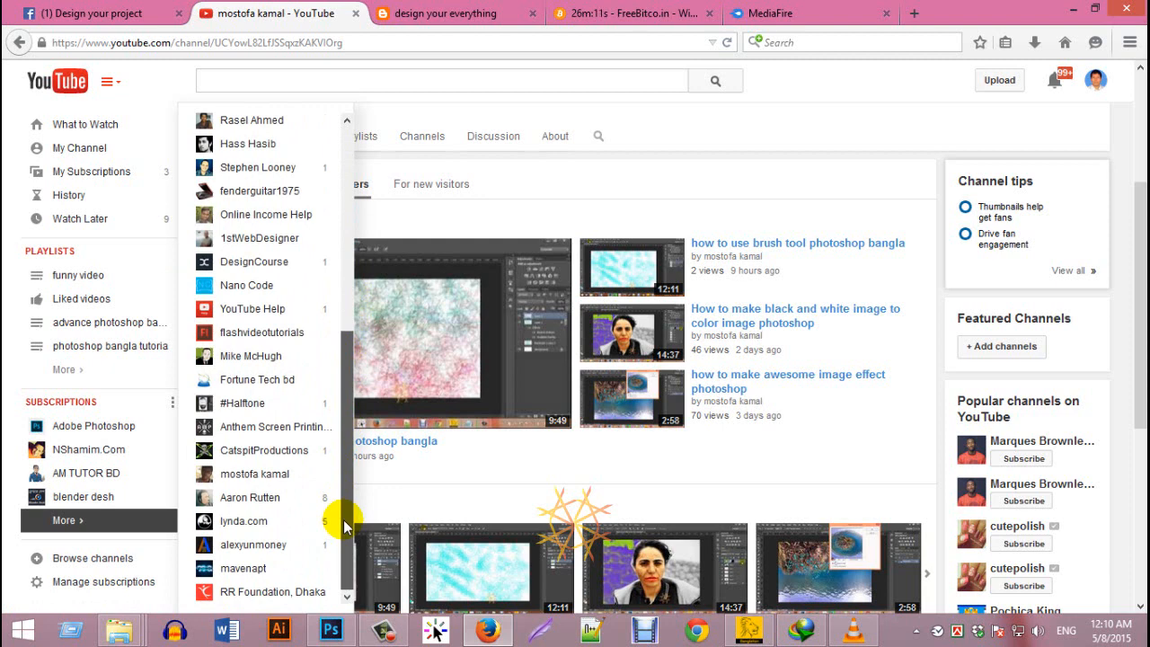
drag(344, 526, 380, 205)
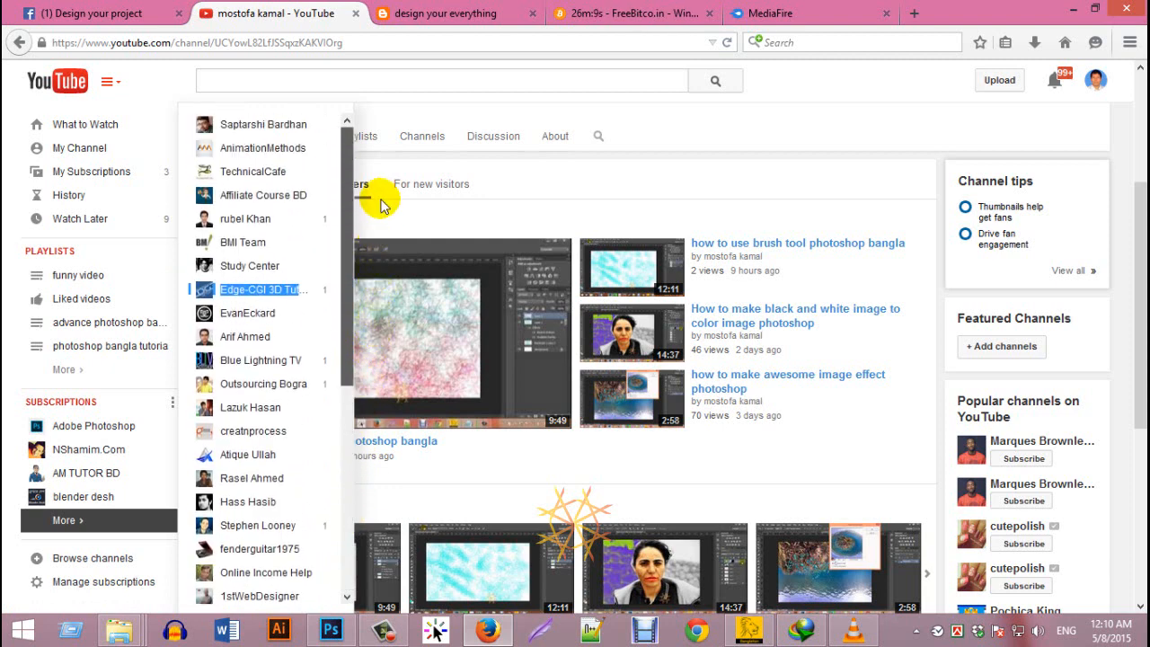
click(380, 205)
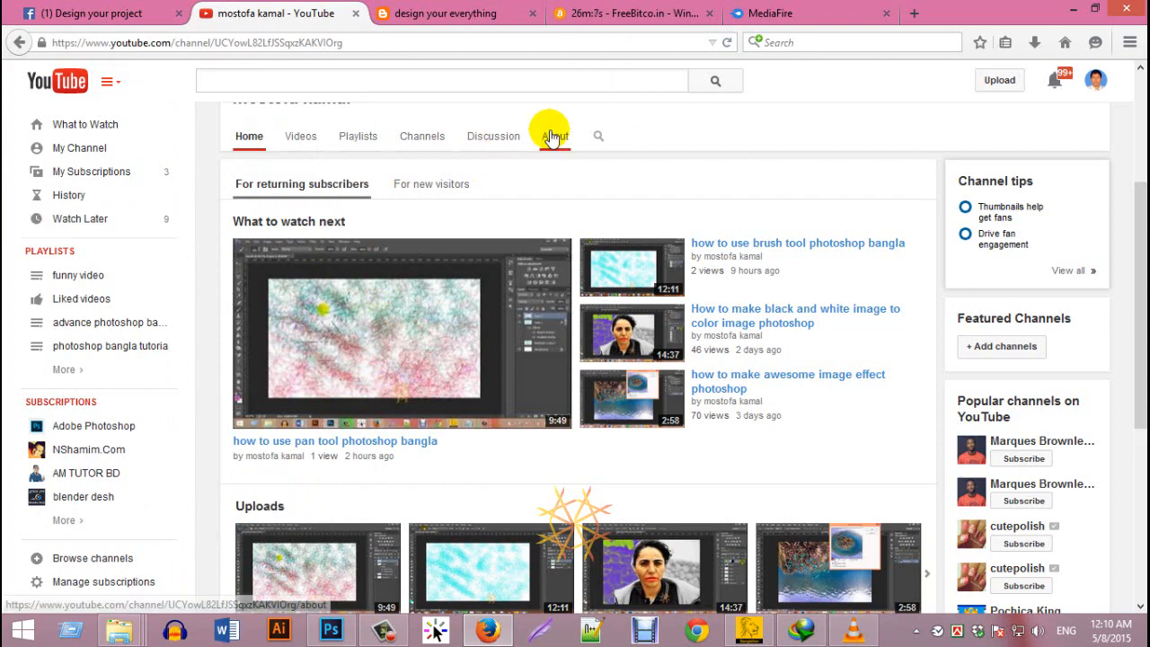
Step: Approve the pending membership request in the "Design your project" Facebook group and return to the design blog
click(78, 11)
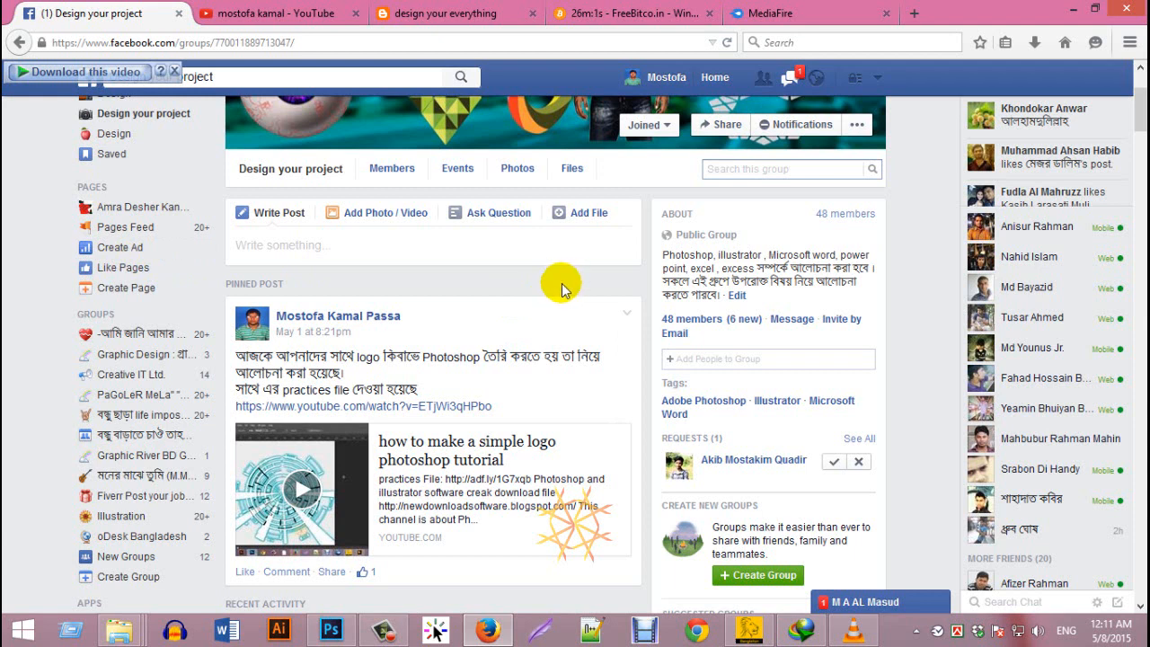
click(835, 462)
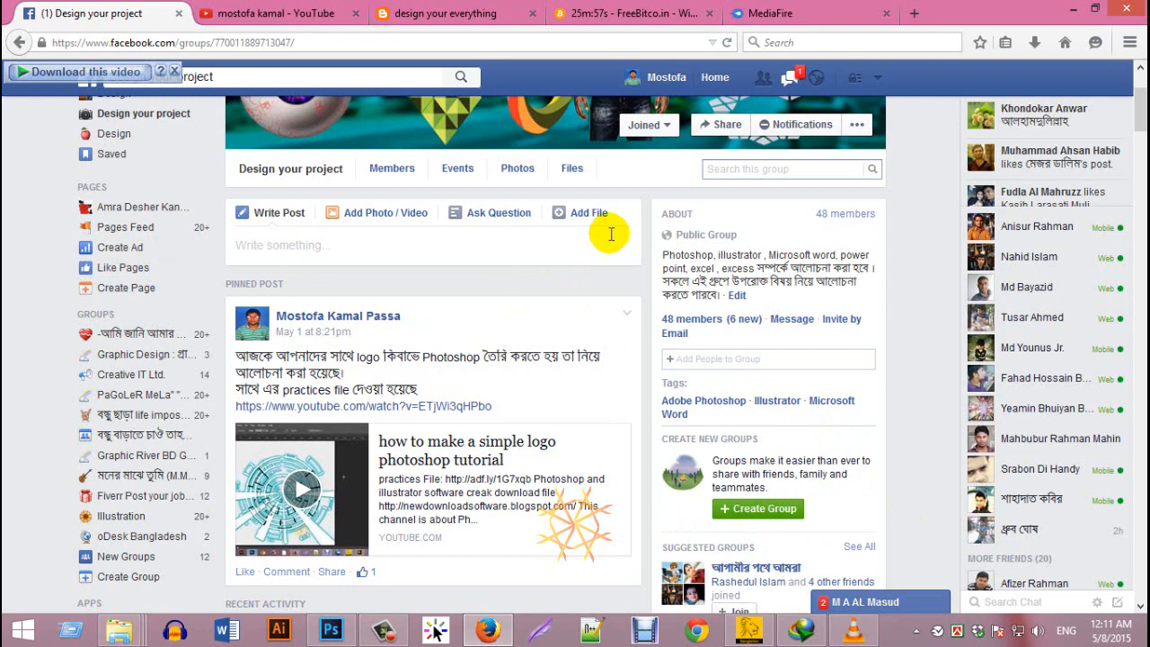
scroll(417, 303, down, 3)
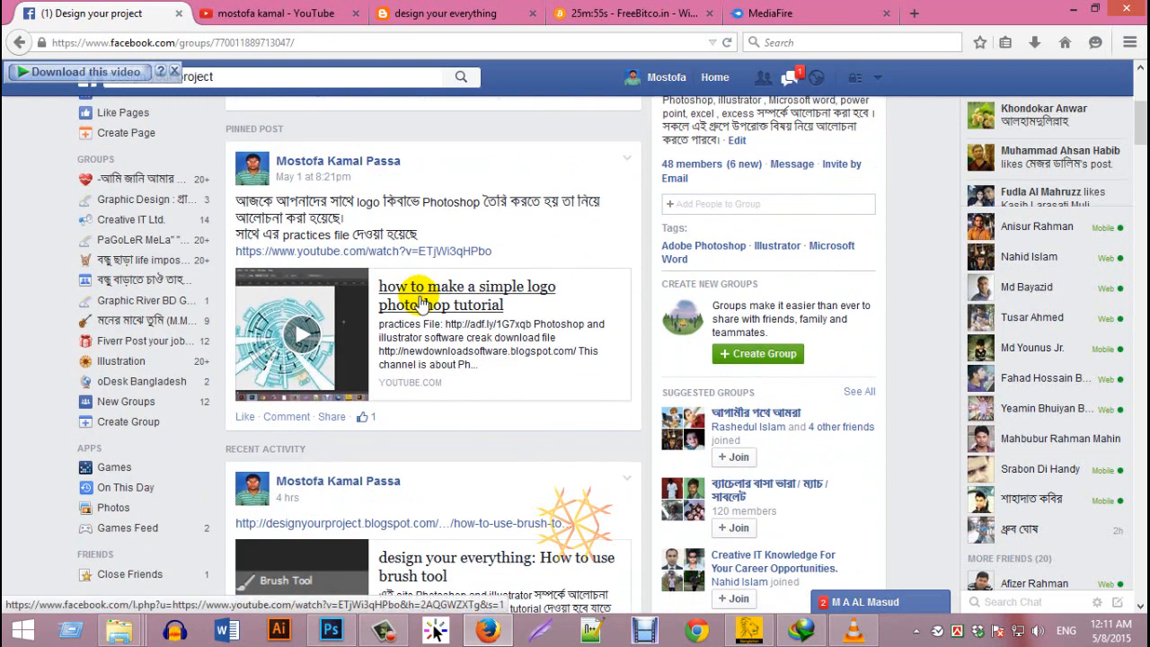
scroll(418, 302, up, 4)
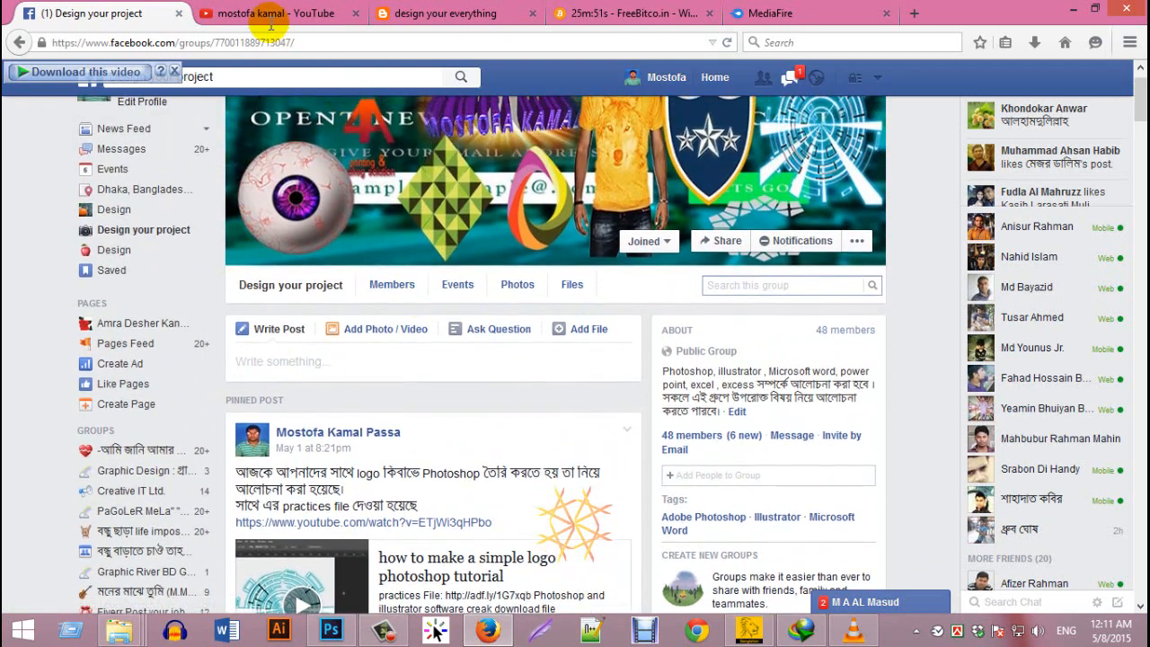
click(449, 18)
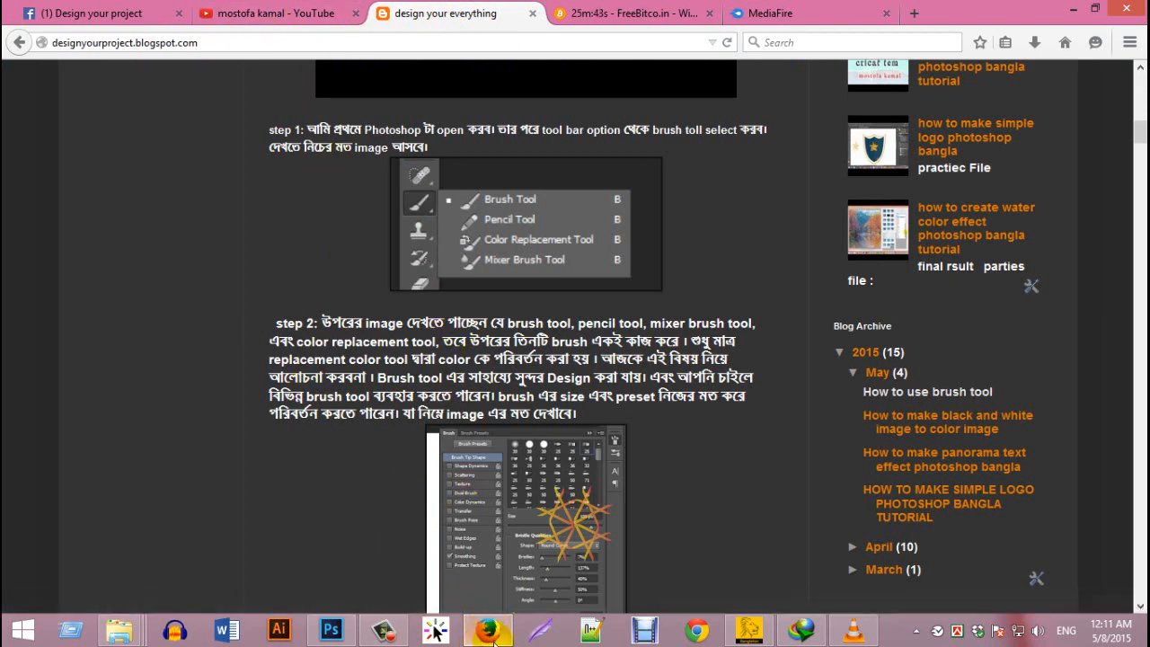
mouse_move(493, 641)
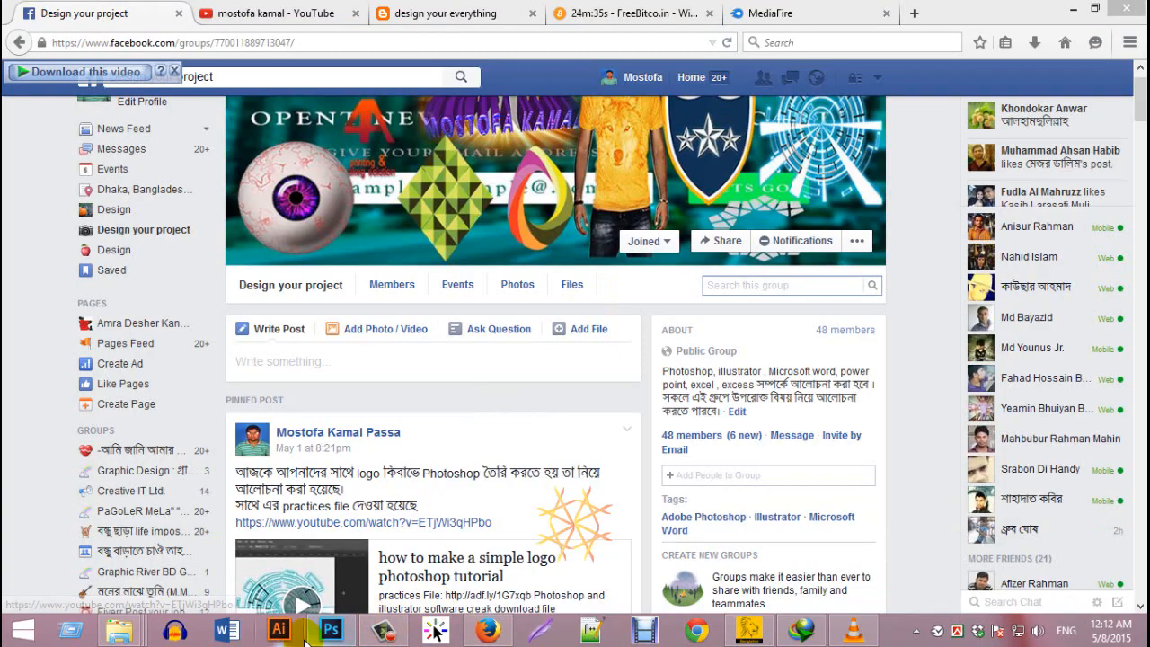
Step: Switch to Photoshop and create a new 50 × 50 pixel RGB document at 72 pixels/inch with a white background
click(331, 631)
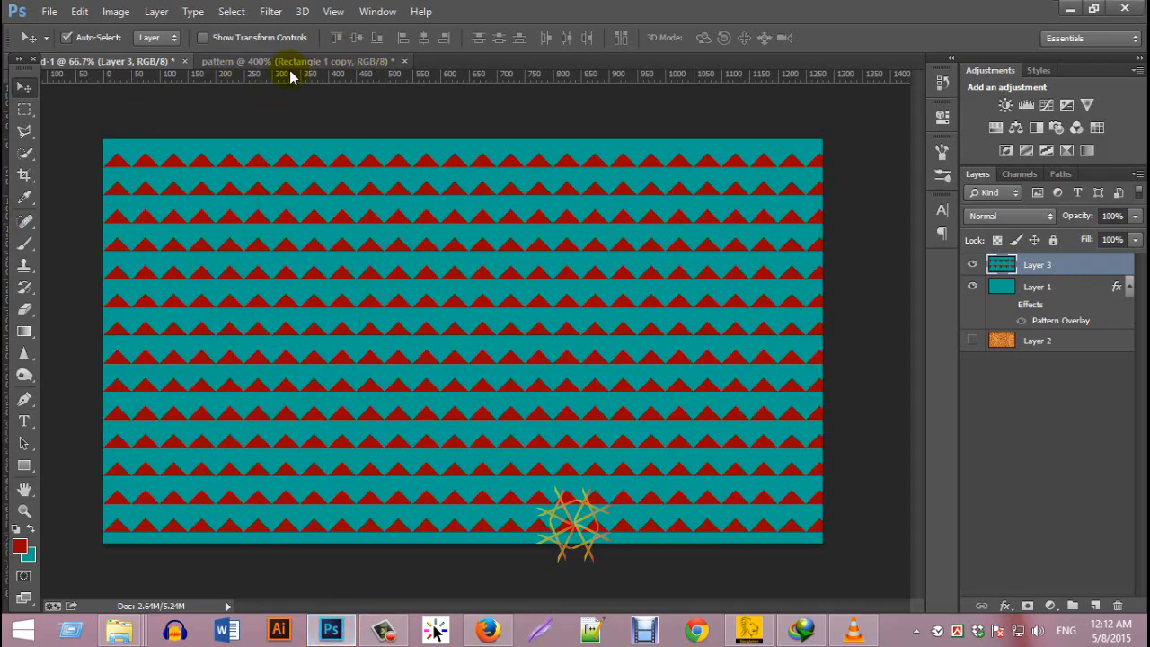
click(49, 10)
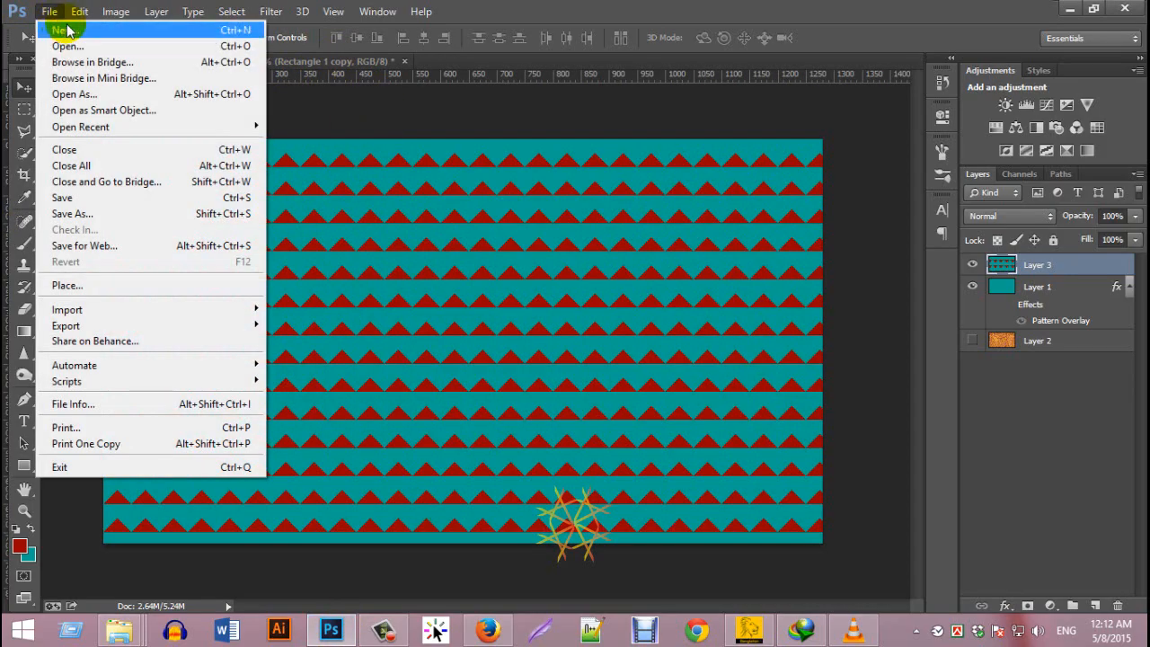
click(67, 31)
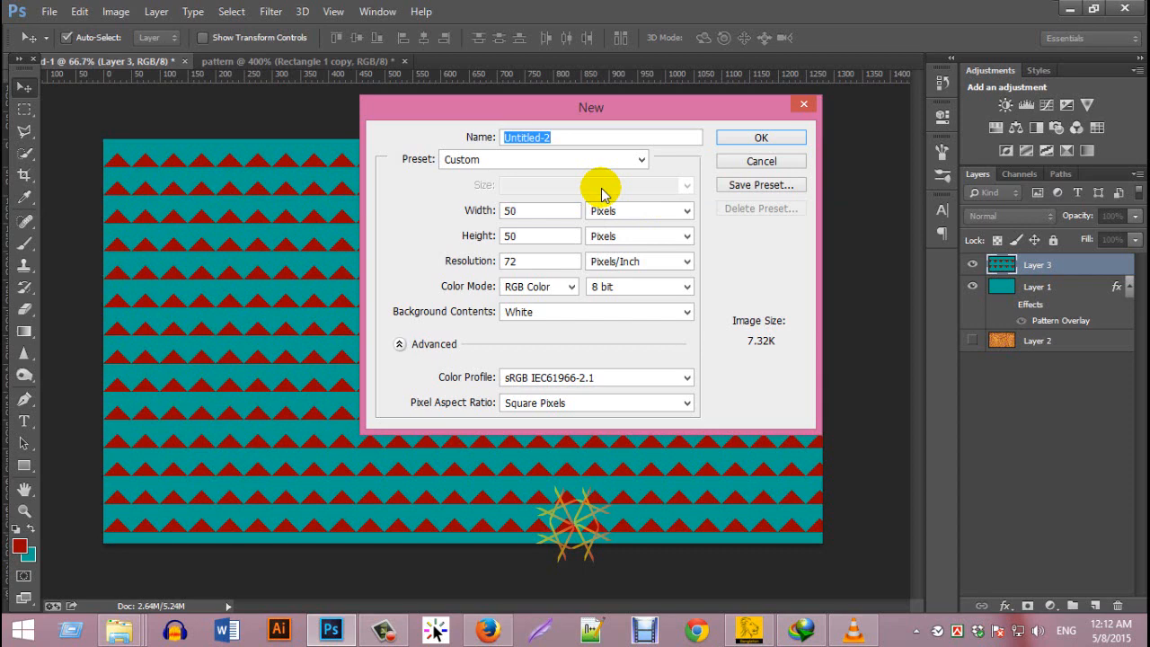
click(781, 139)
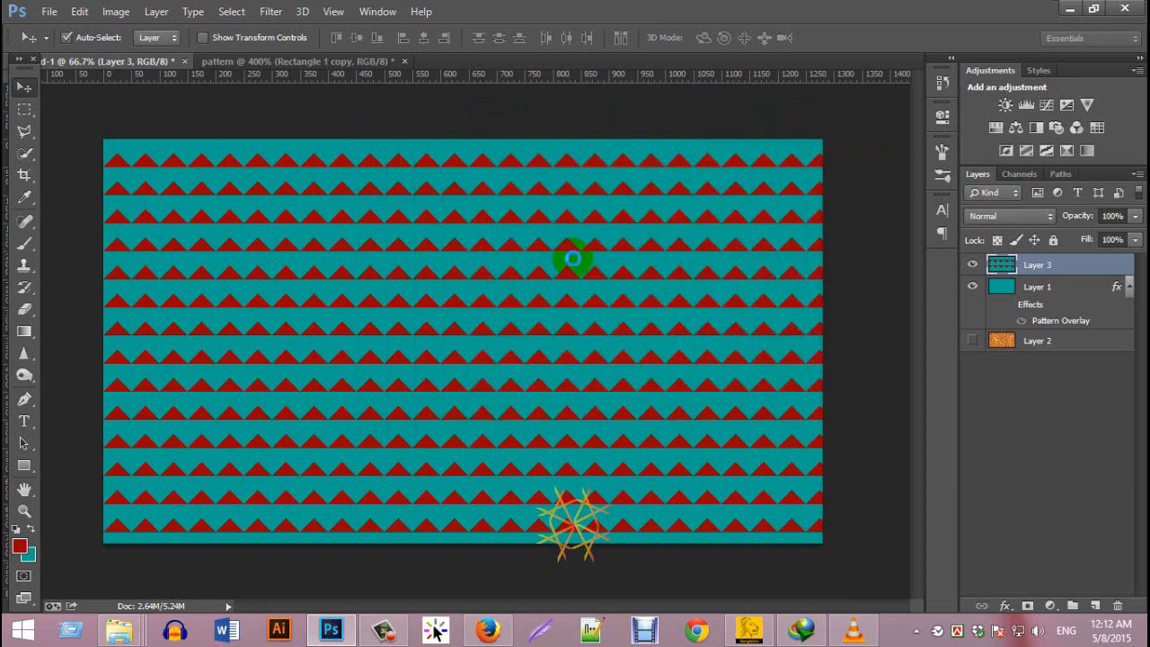
key(z)
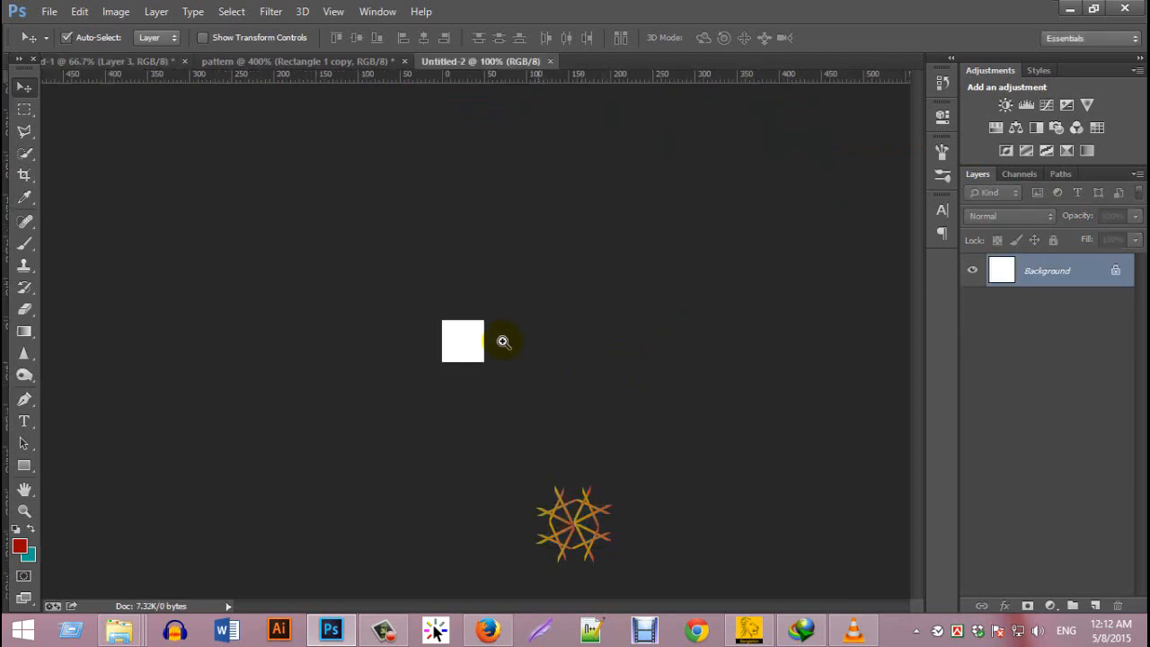
click(503, 339)
click(509, 343)
click(513, 347)
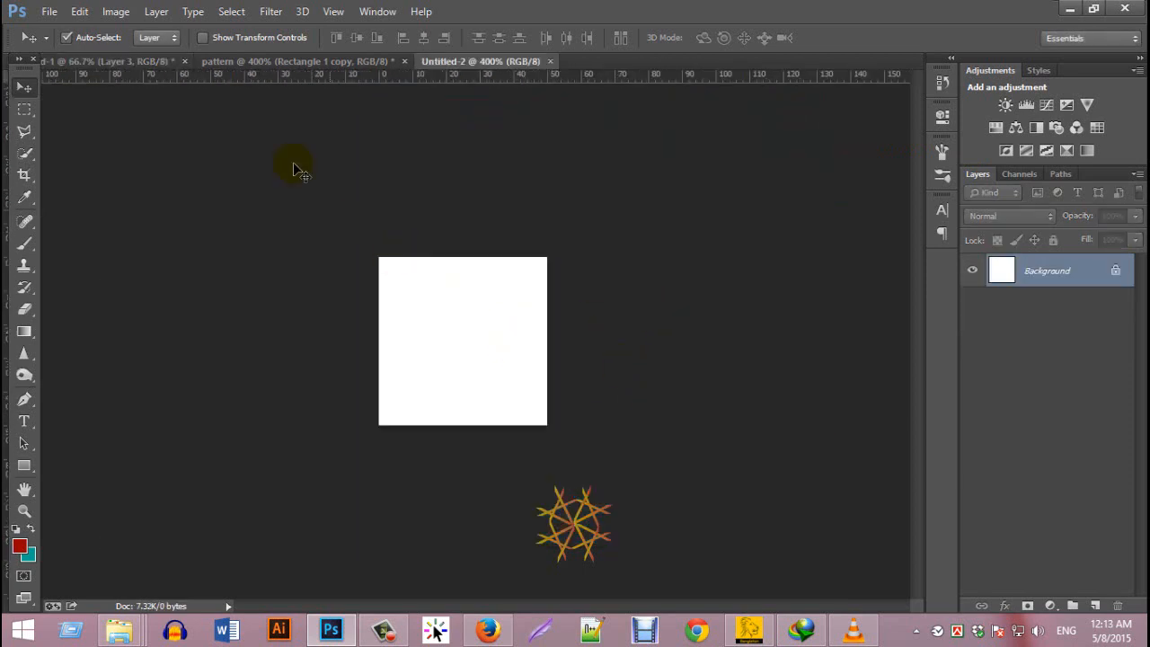
Step: Check the triangle tile in the pattern document, and draw a rectangle shape of about 51 × 51 px covering the new document's canvas
click(307, 62)
drag(478, 356, 476, 375)
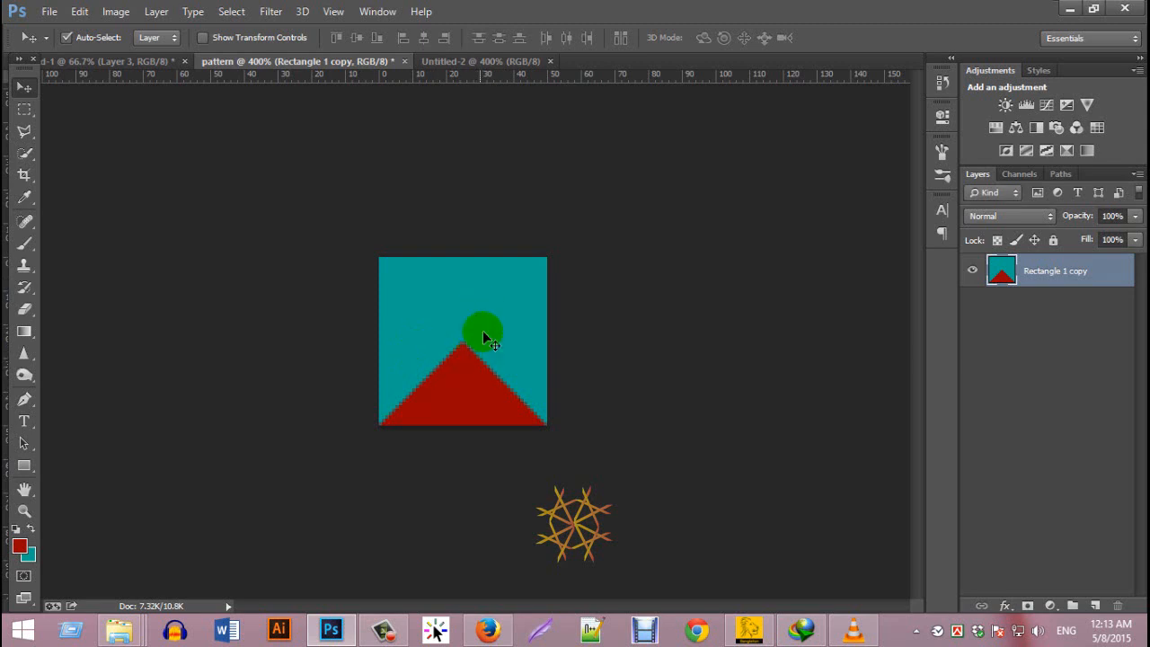
click(471, 62)
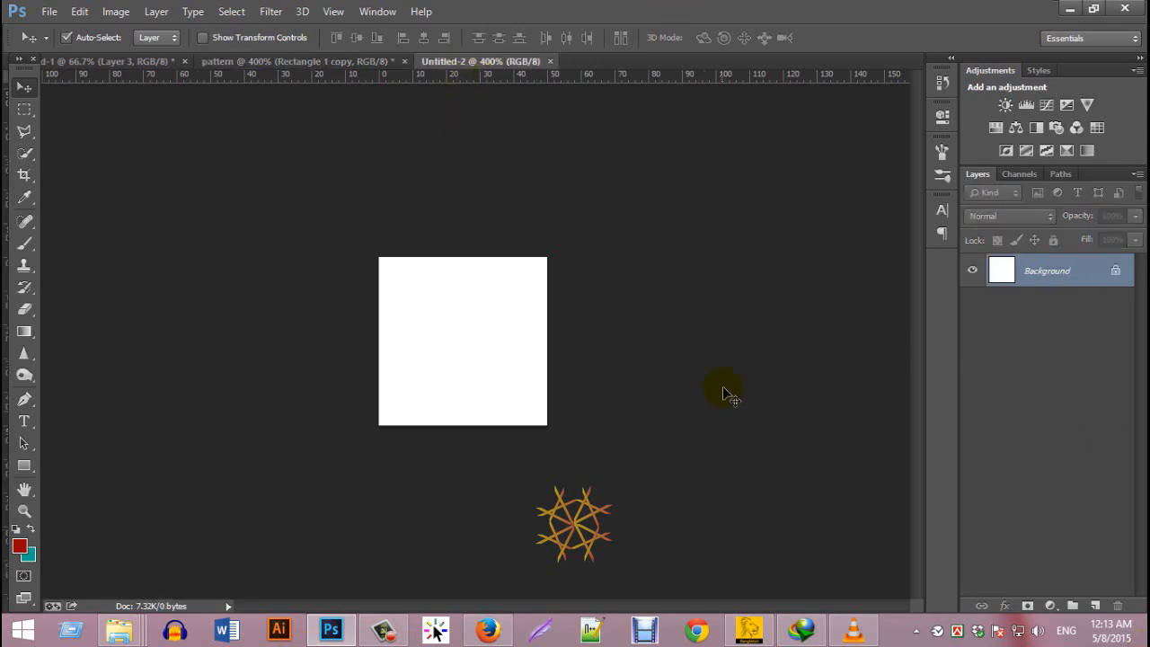
click(25, 466)
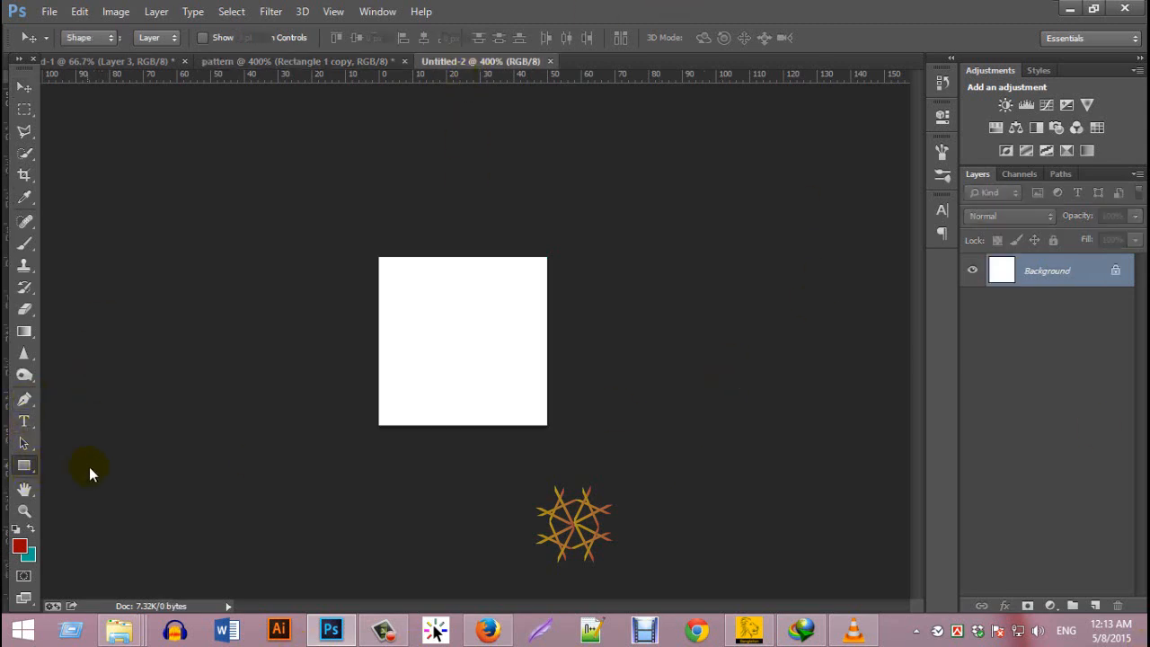
click(127, 465)
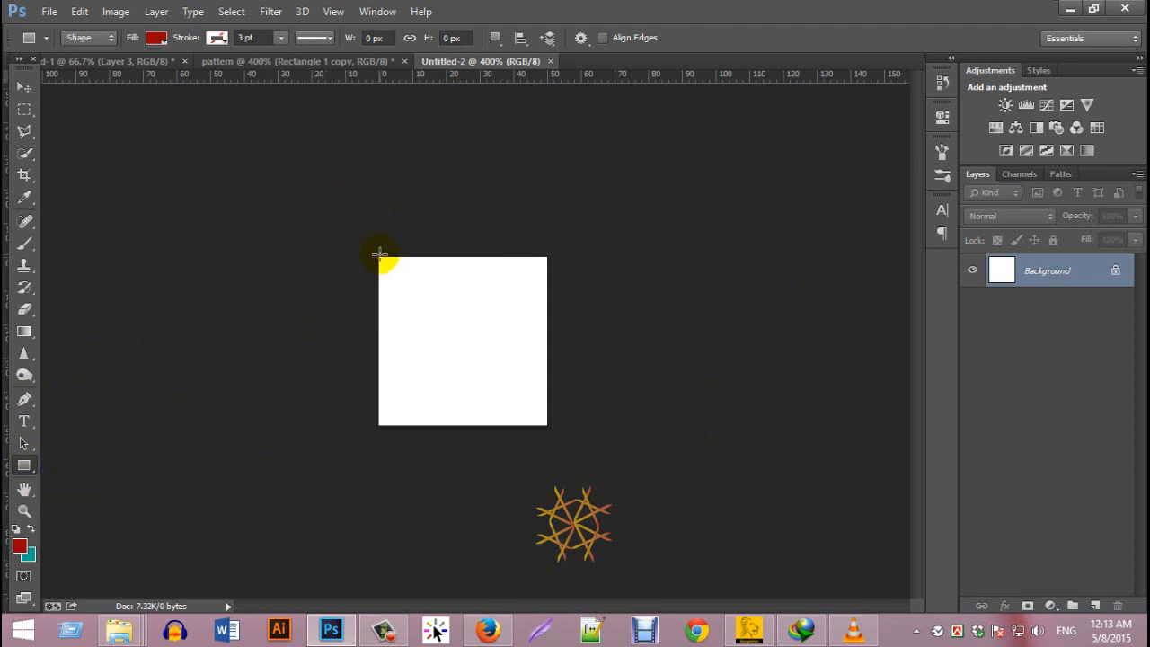
drag(378, 253, 548, 423)
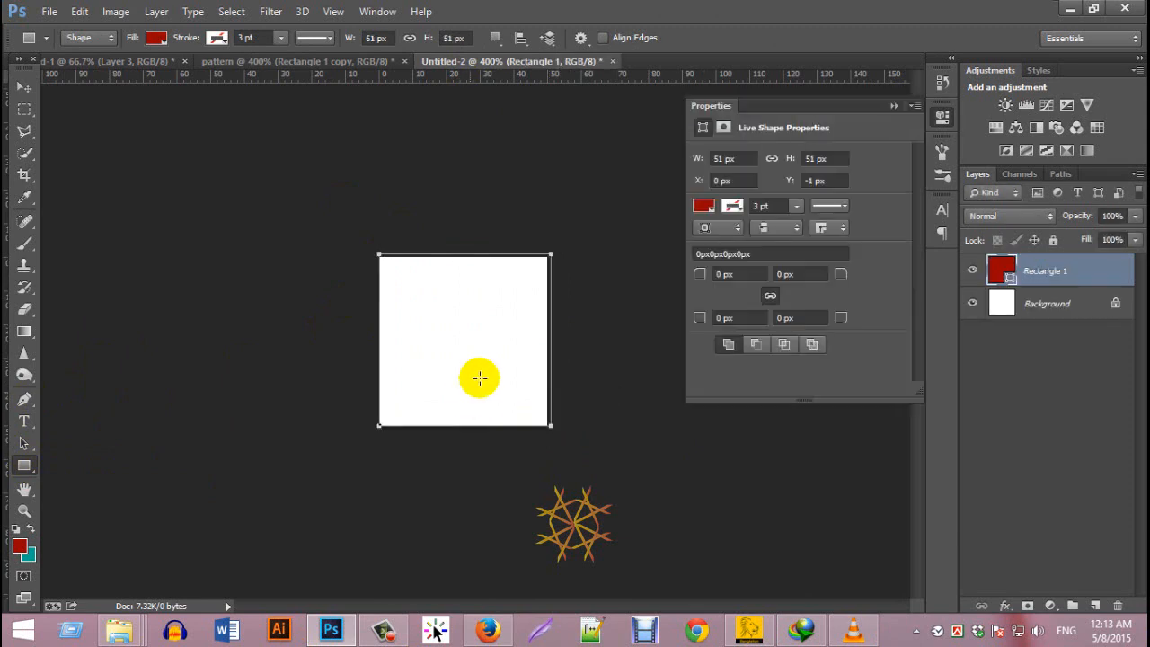
Step: Change the rectangle's fill color to light blue
click(702, 207)
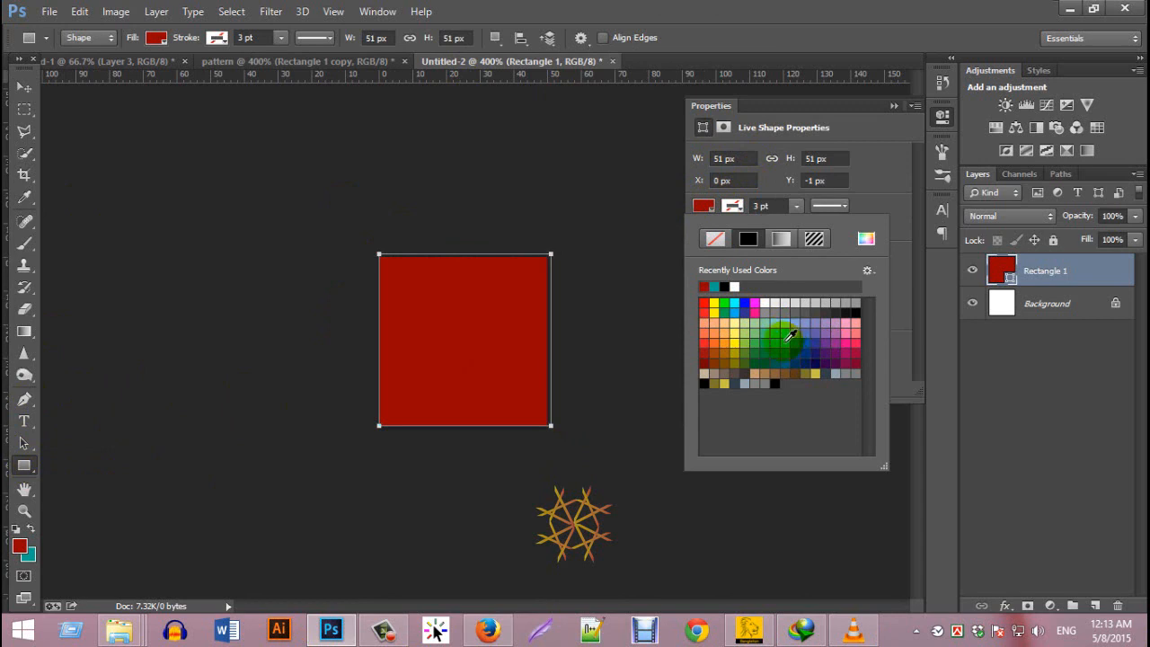
click(787, 336)
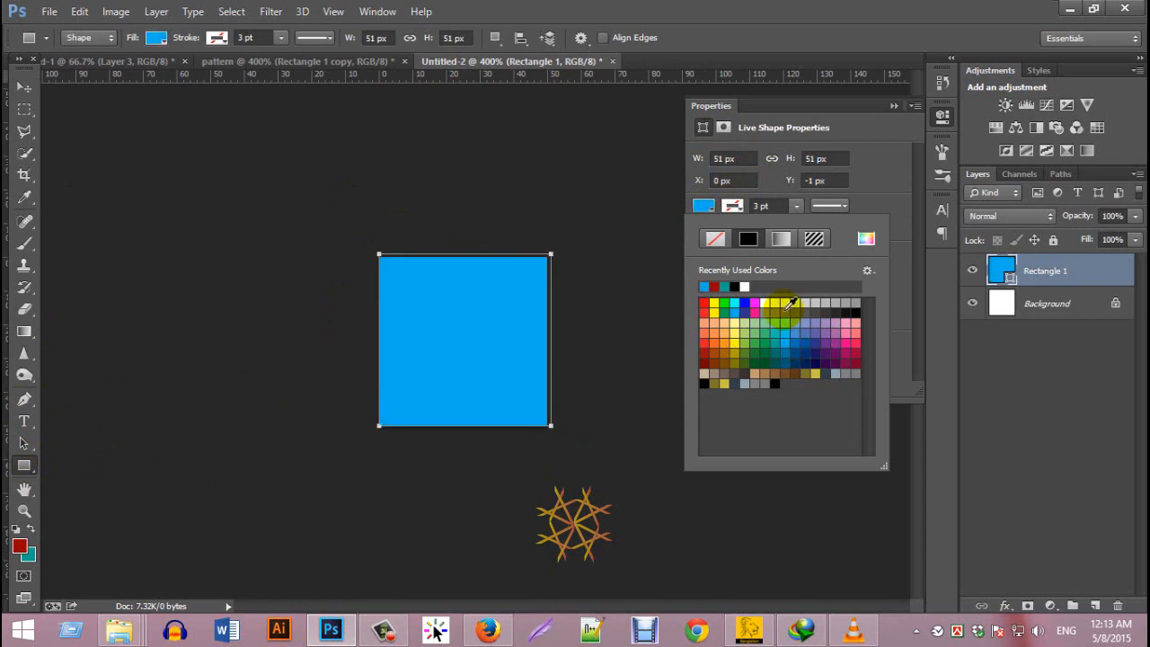
click(894, 105)
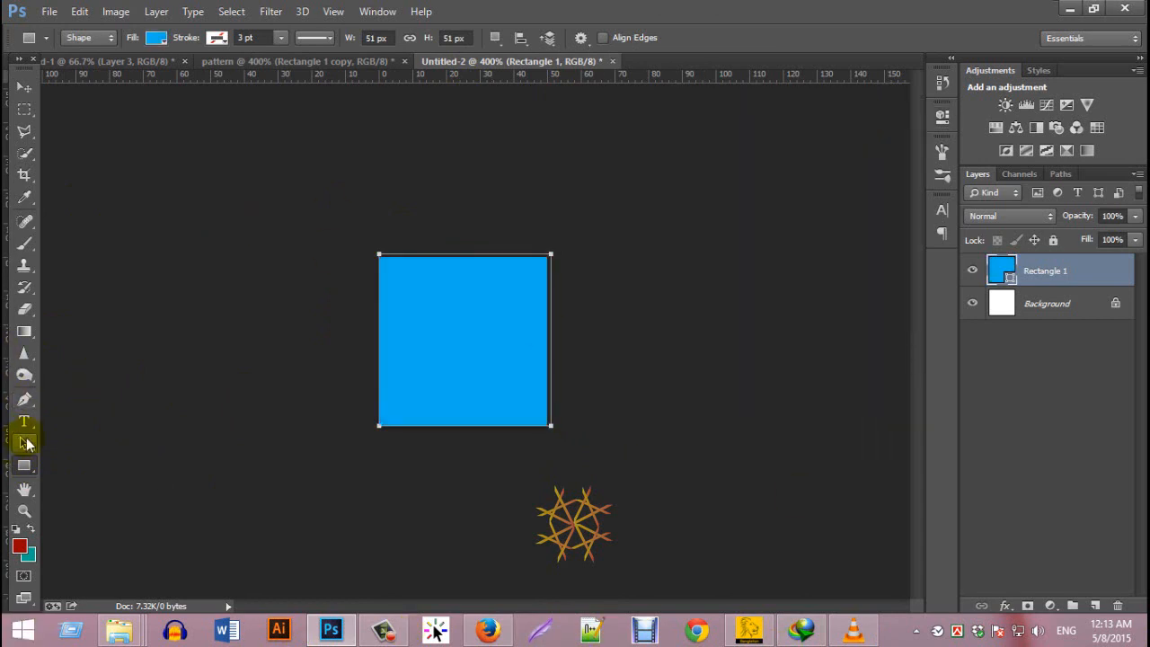
Step: Delete the blue rectangle's upper-right anchor point with the Delete Anchor Point Tool to form a right triangle
click(25, 406)
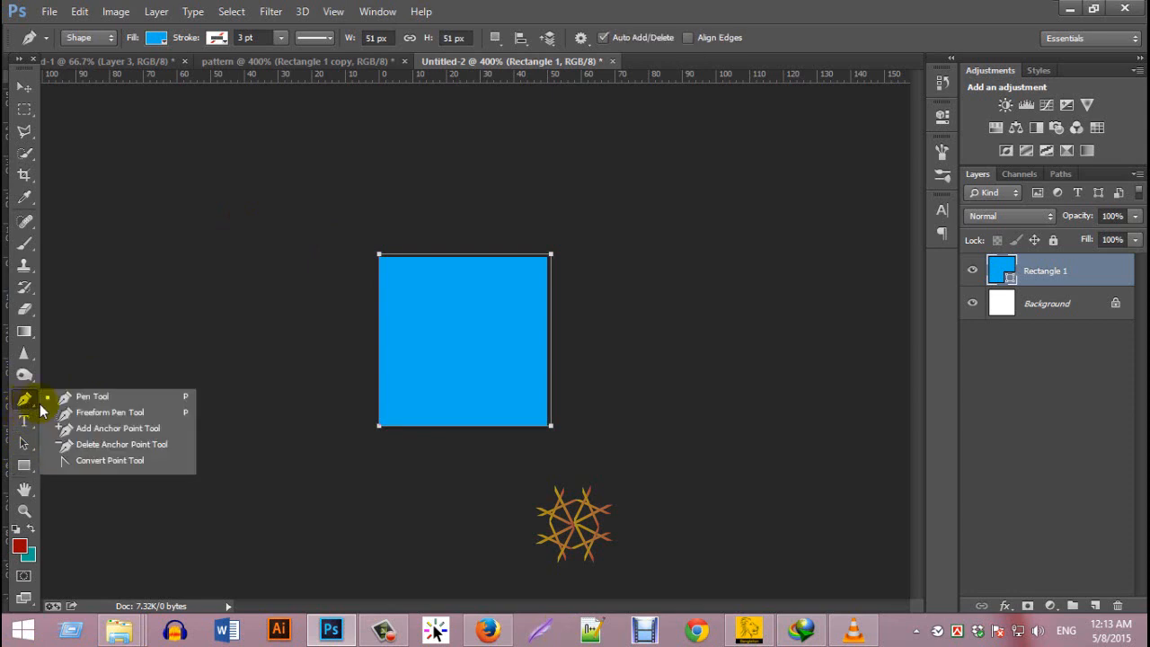
click(159, 450)
click(539, 259)
click(470, 297)
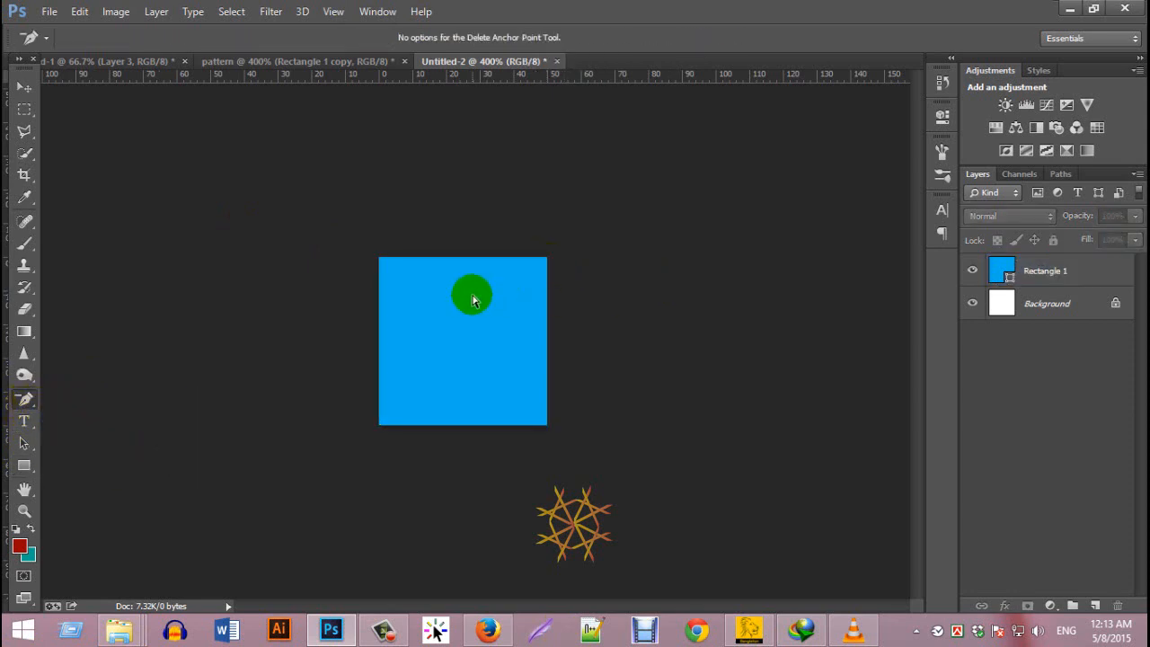
click(521, 285)
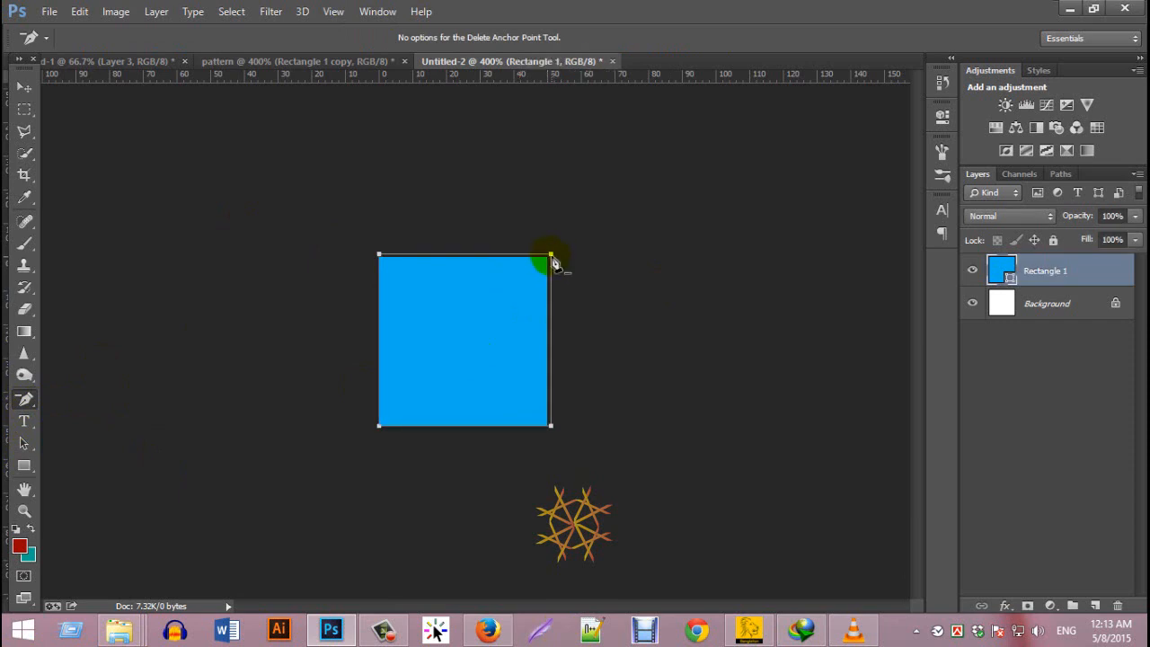
click(551, 258)
click(488, 411)
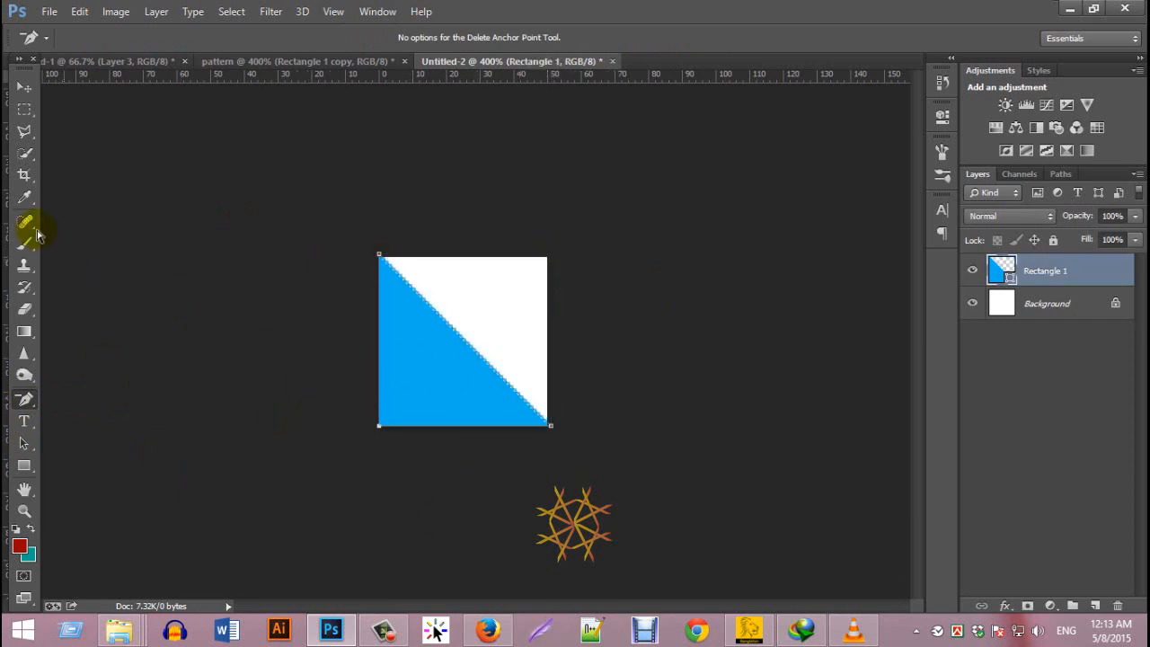
Step: Undo the last anchor point deletion and delete the blue rectangle's lower-right anchor point instead
click(24, 87)
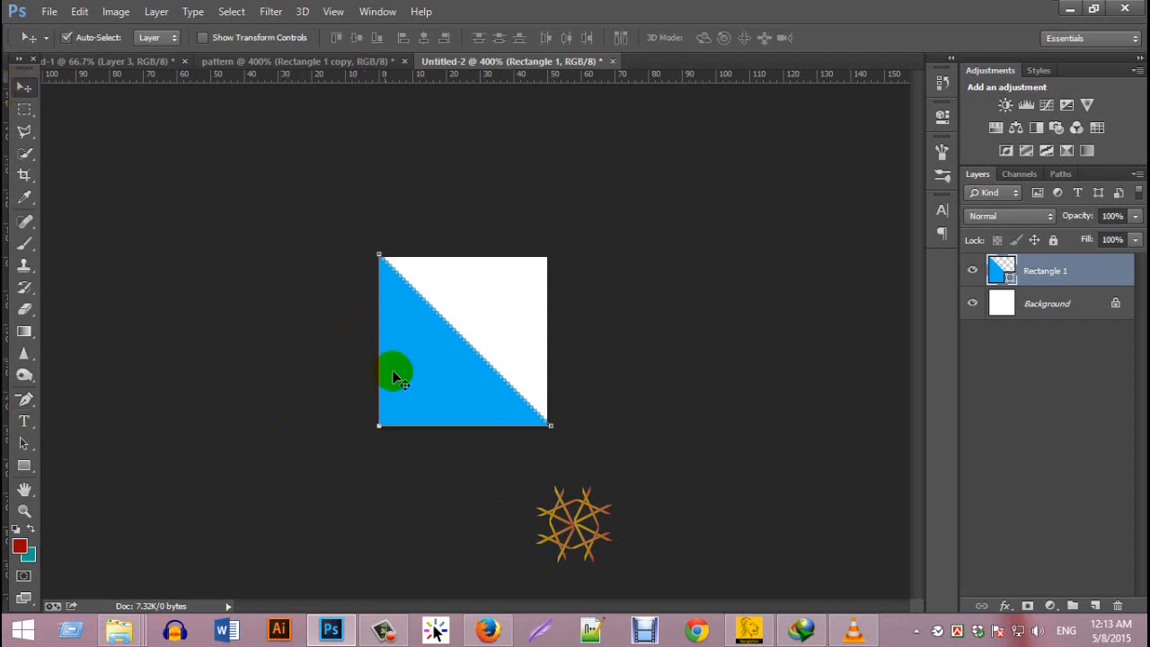
key(ctrl+z)
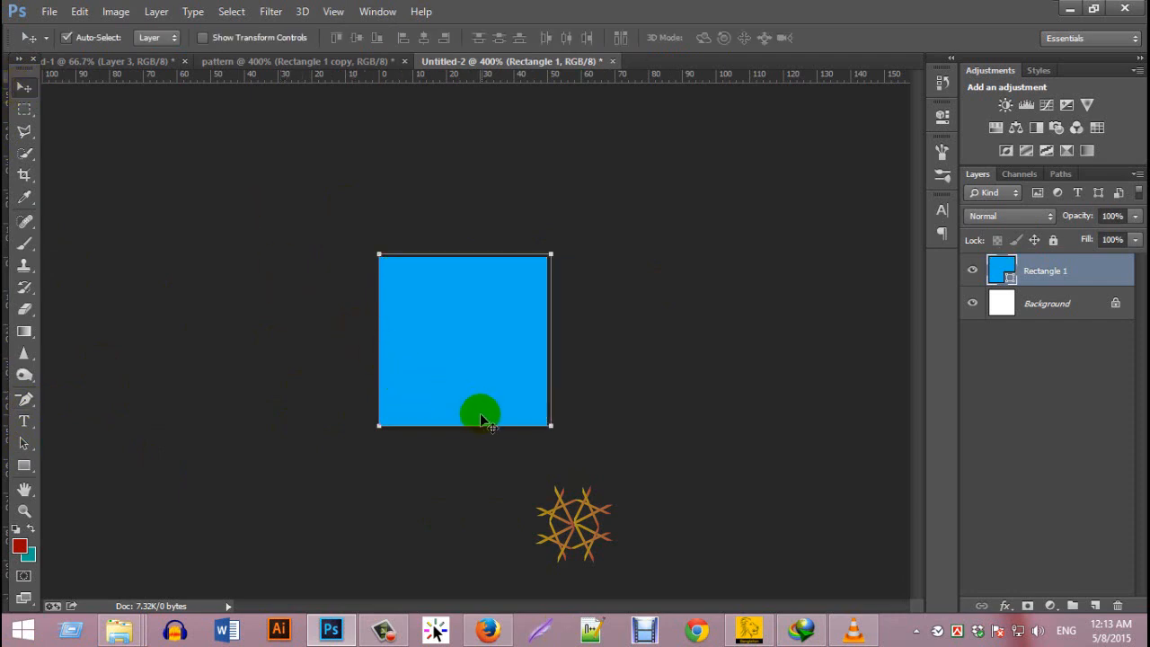
click(24, 400)
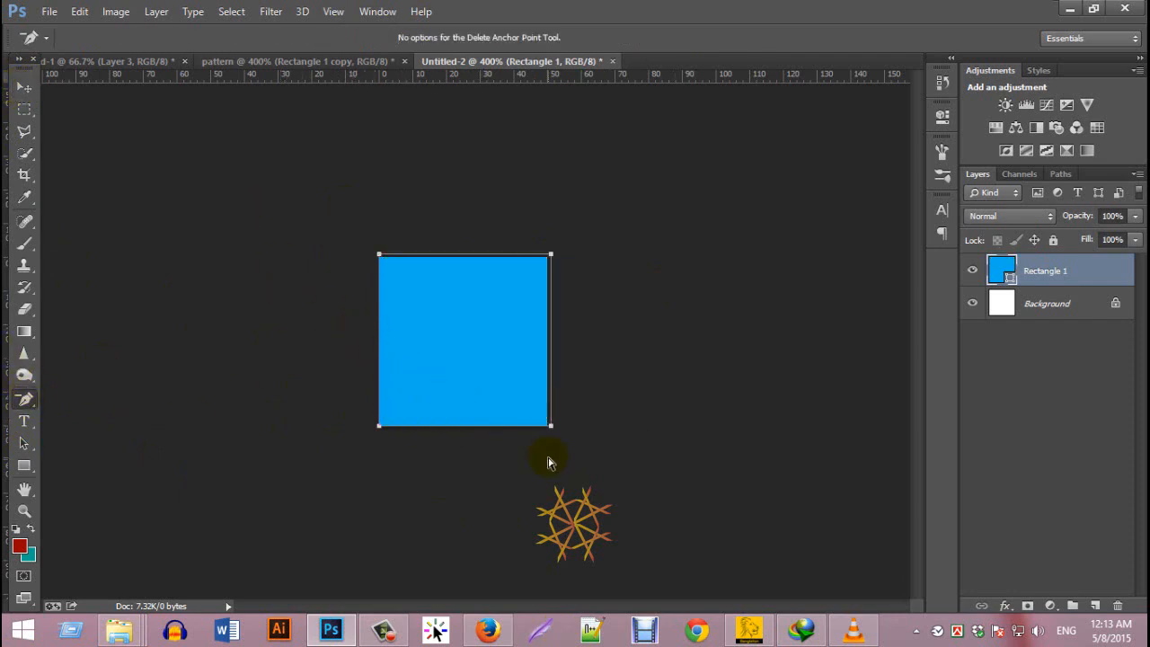
click(550, 426)
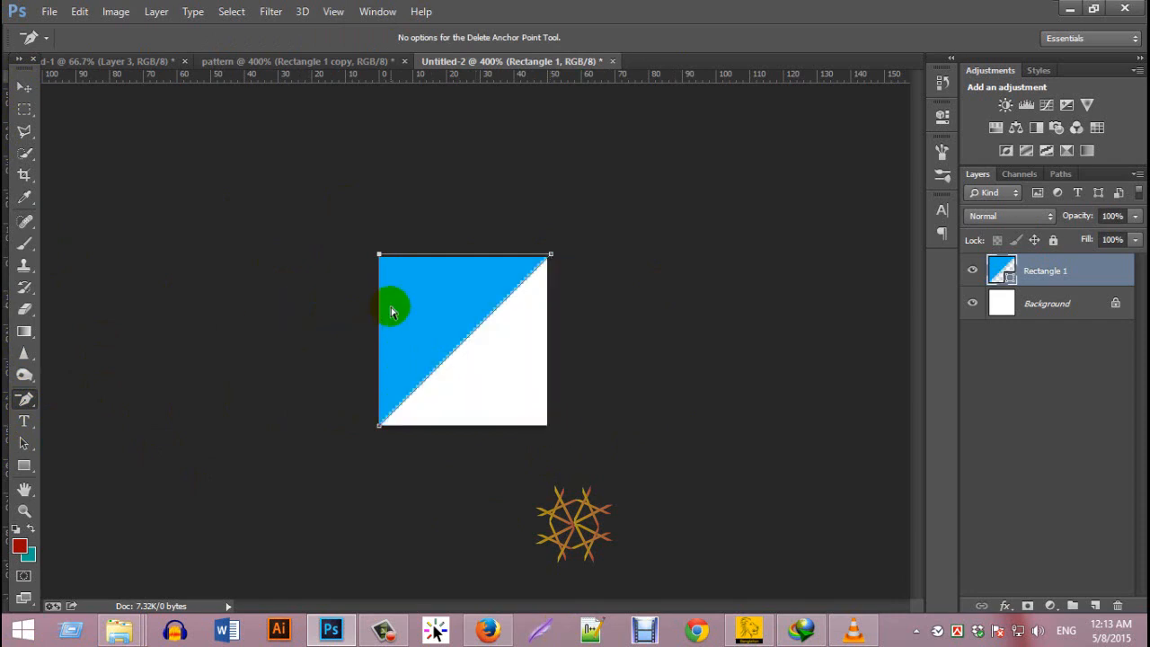
Step: Duplicate the blue triangle layer and move the copy exactly over the original triangle
click(23, 89)
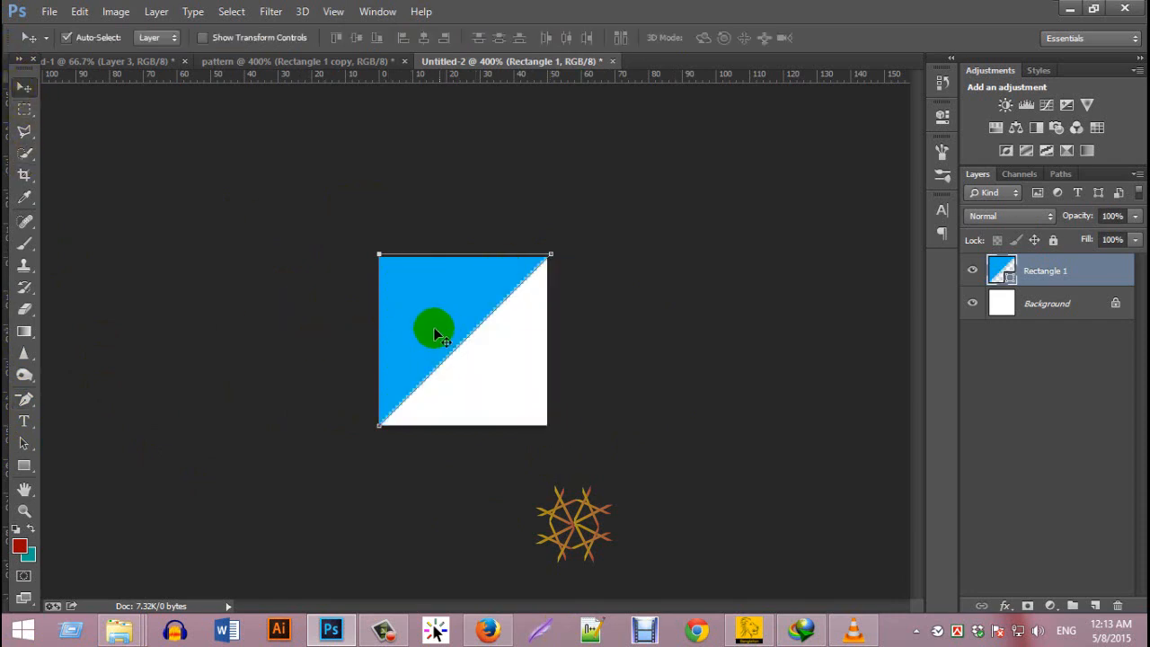
drag(425, 326, 465, 347)
key(ctrl+t)
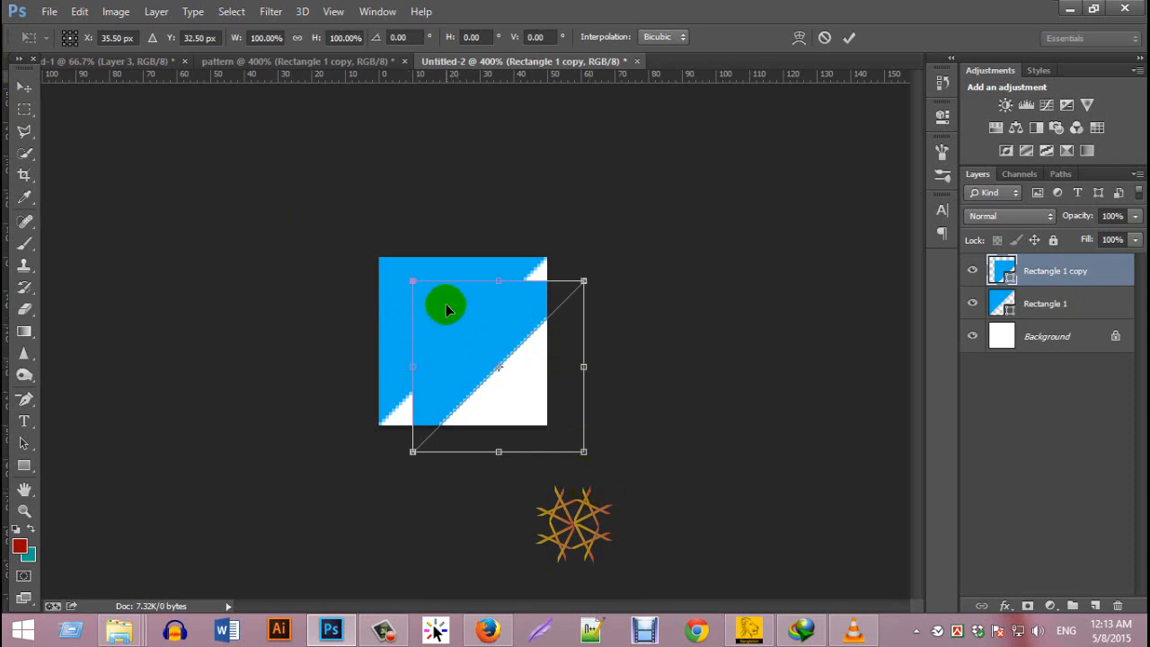
key(Return)
drag(474, 321, 437, 295)
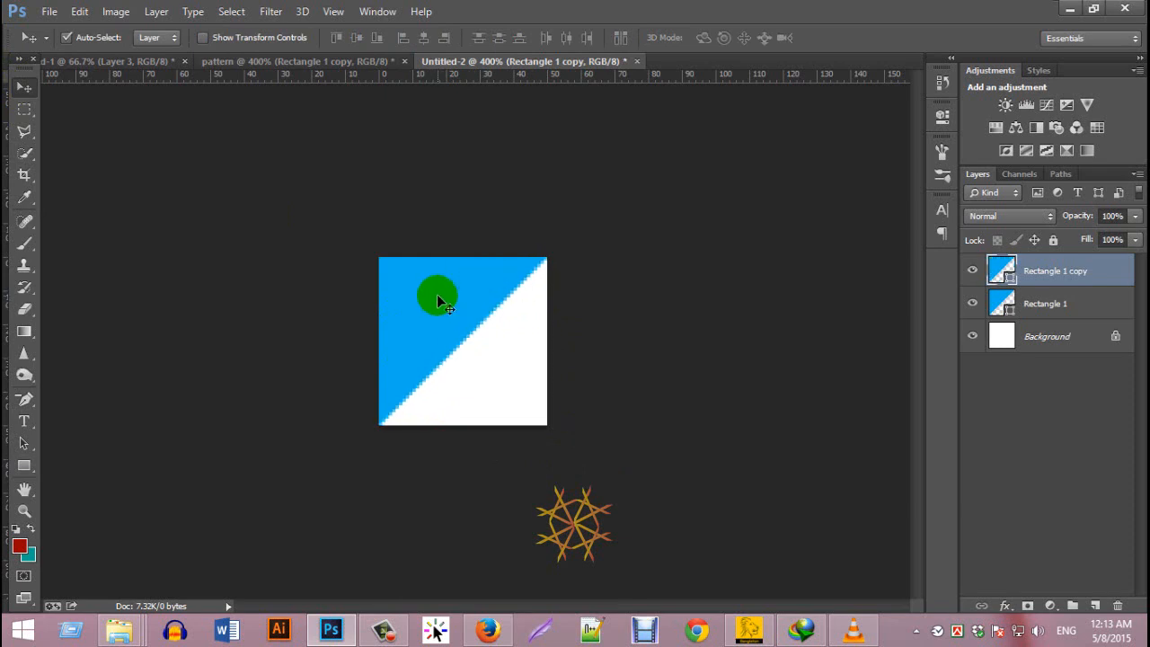
Step: Flip the copied triangle horizontally with Free Transform so the two triangles mirror each other
key(ctrl+t)
right_click(433, 297)
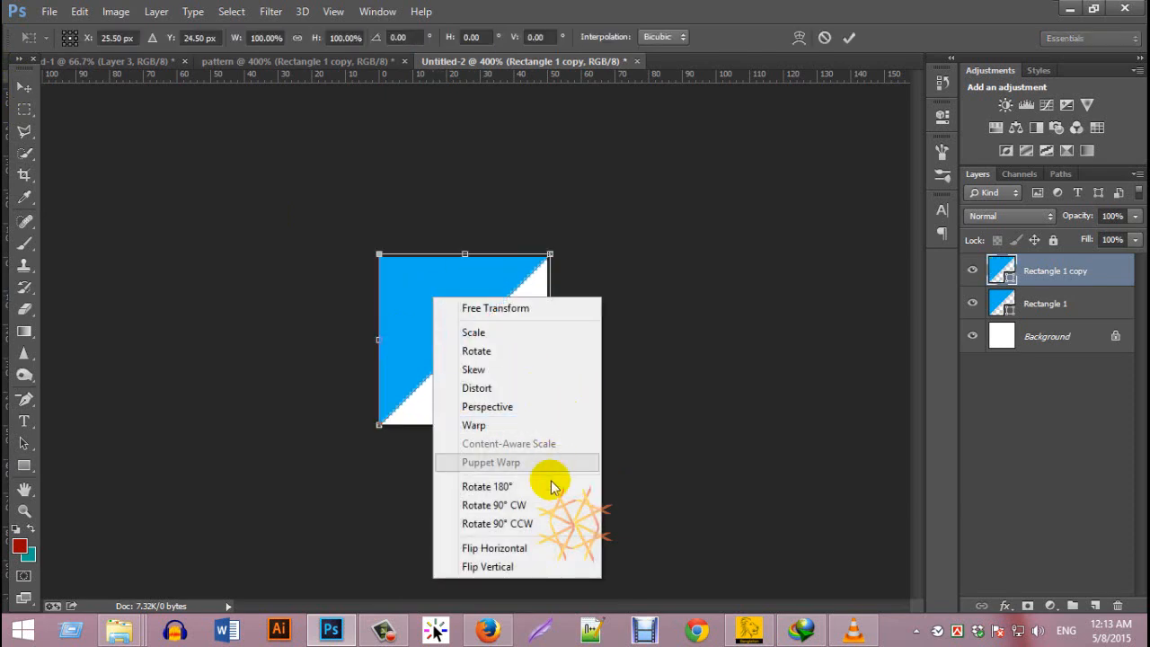
click(494, 548)
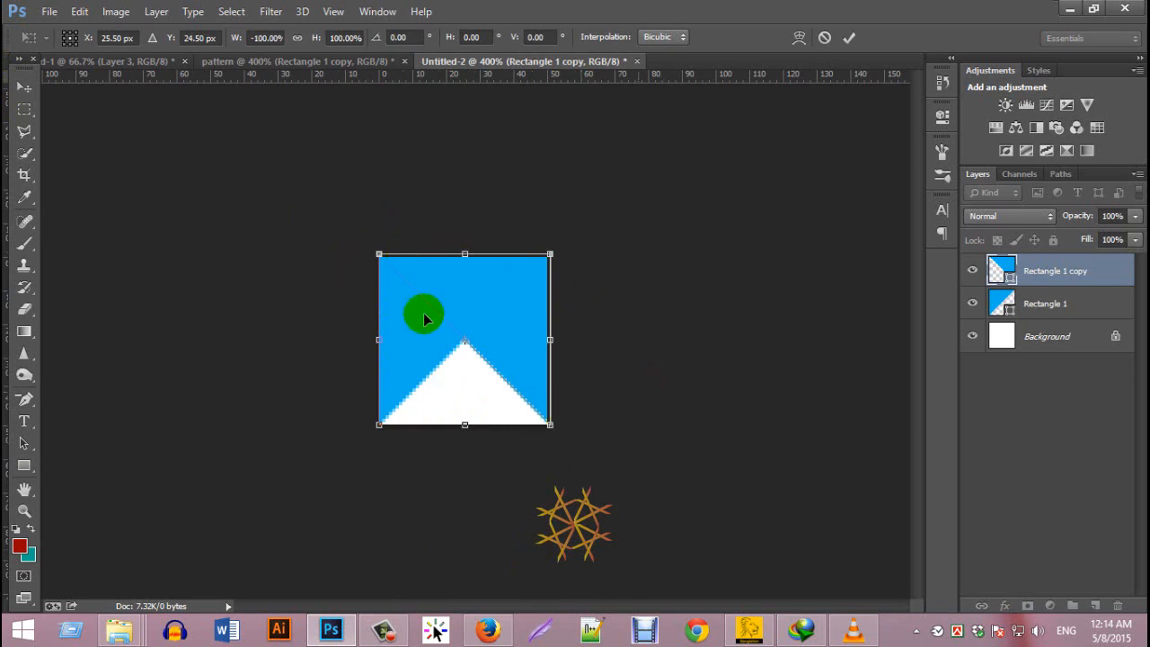
double_click(464, 285)
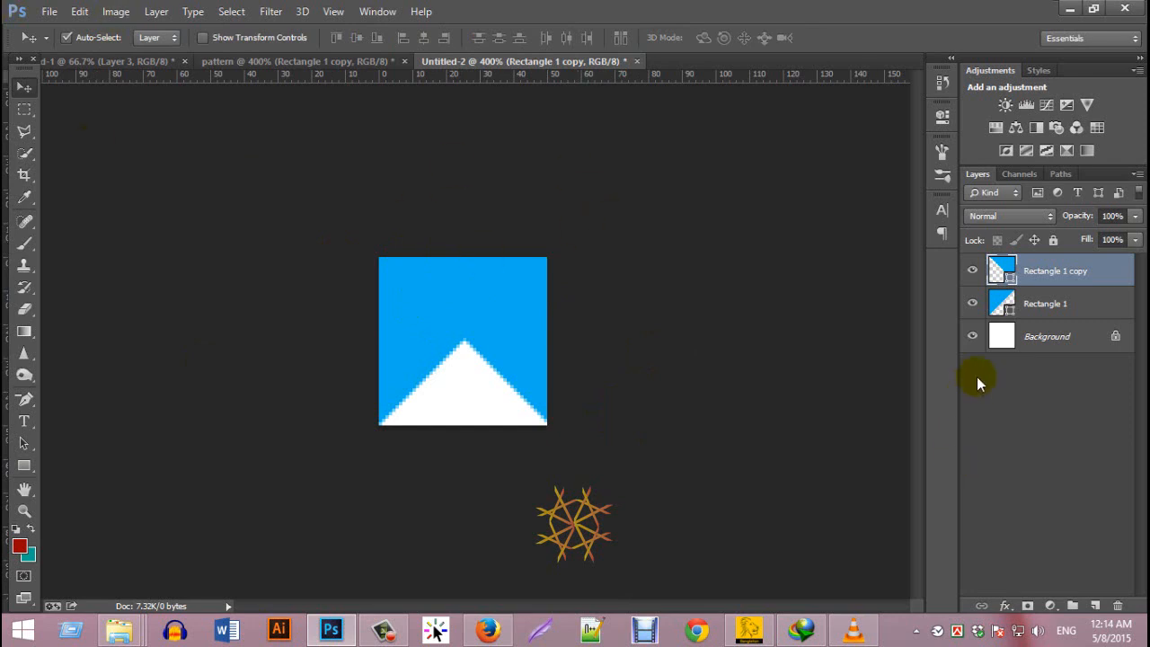
Step: Set the foreground color to light green (#83ff46) and fill the Background layer with it
double_click(1000, 336)
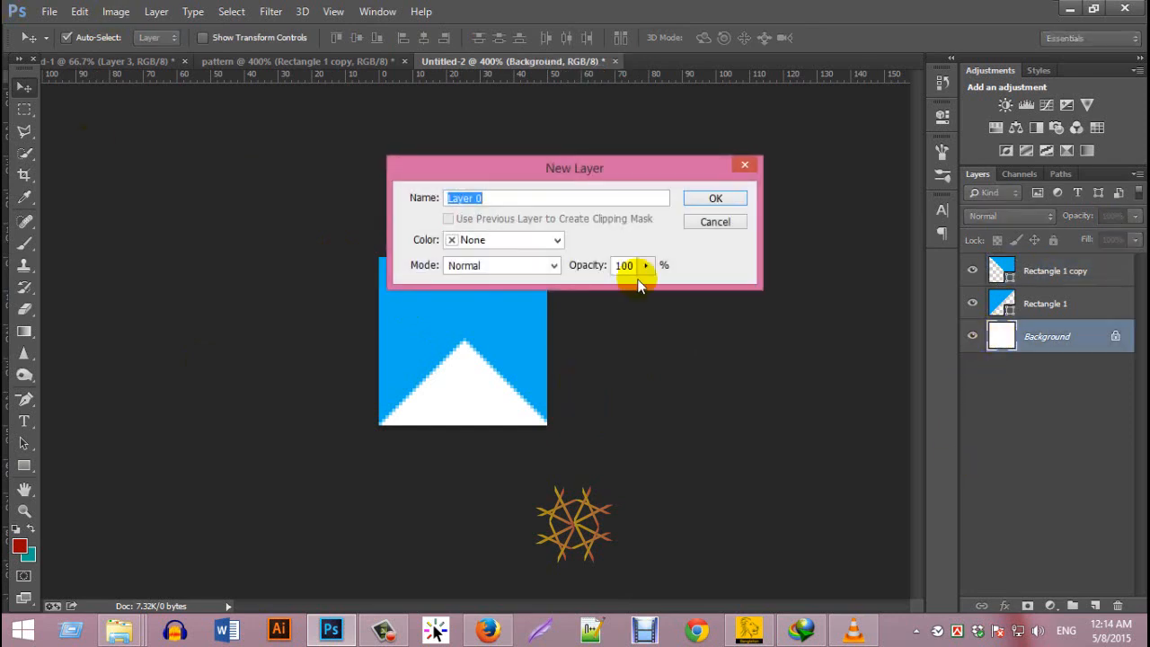
click(706, 221)
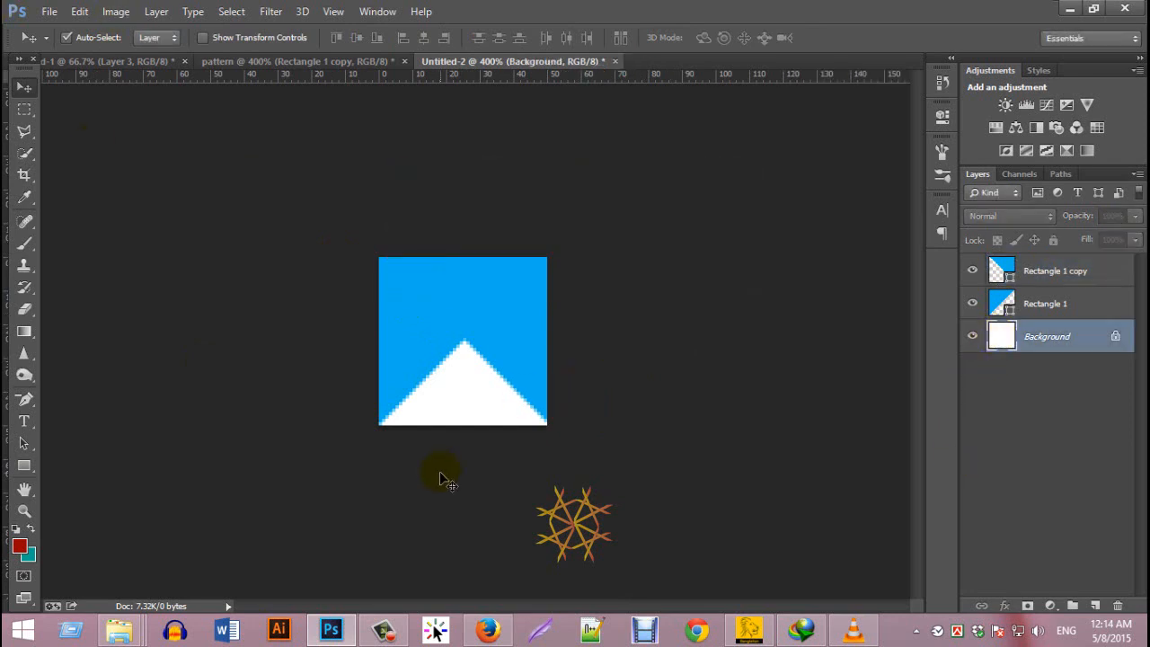
key(i)
click(24, 546)
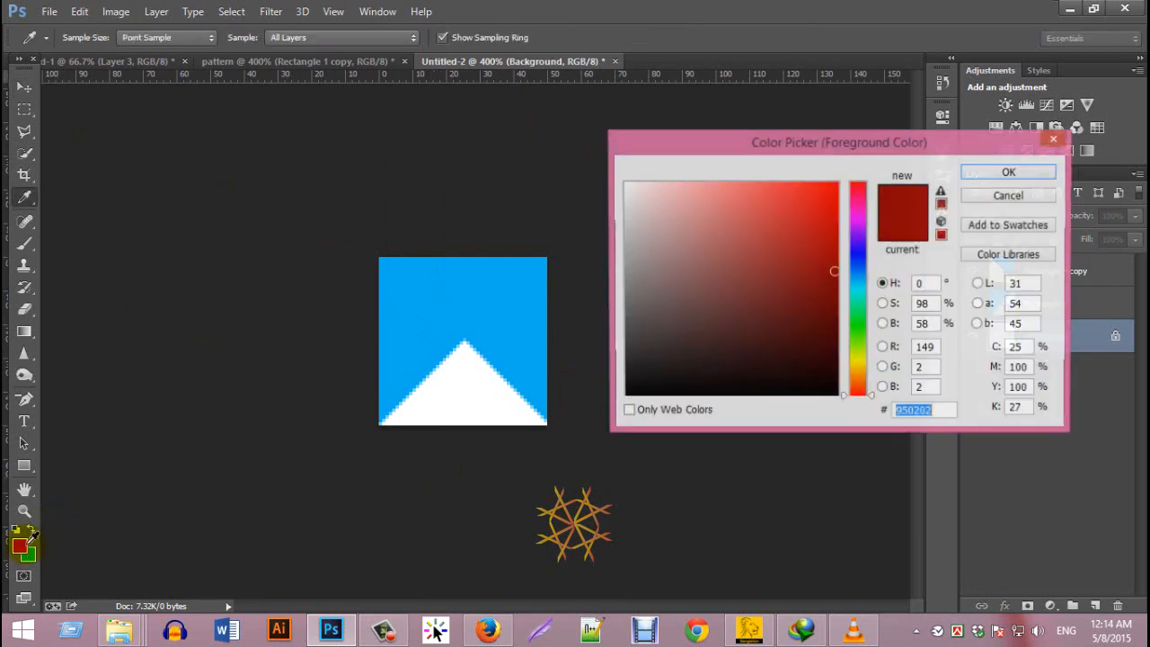
click(855, 317)
drag(855, 318, 855, 337)
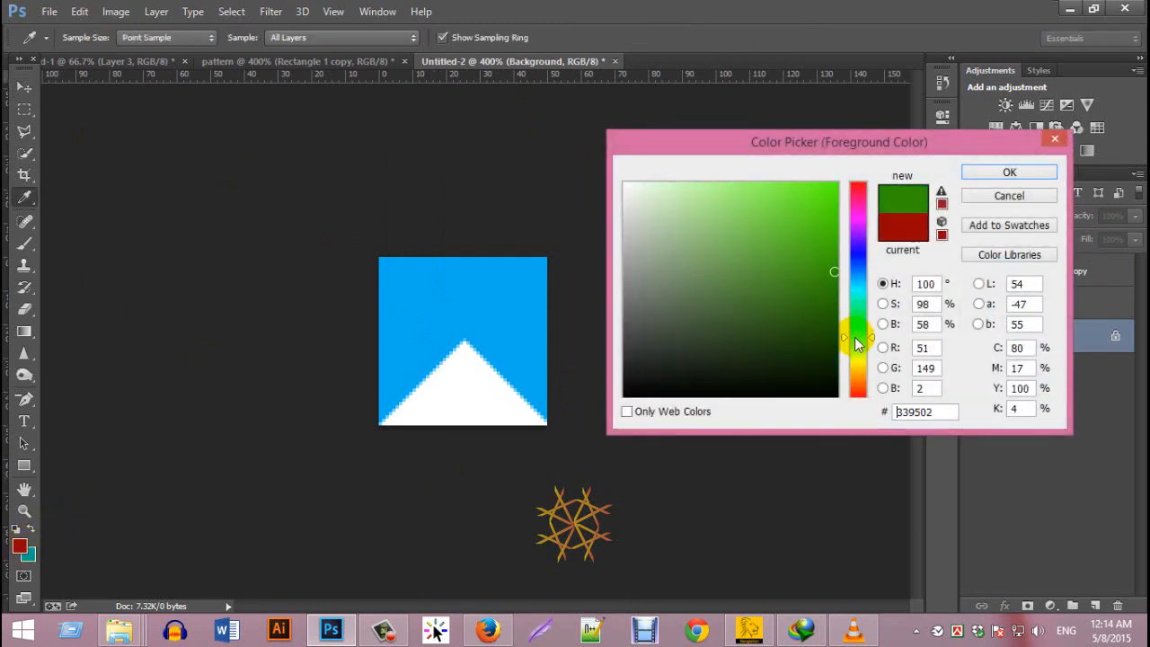
drag(771, 195, 779, 183)
click(1009, 173)
key(v)
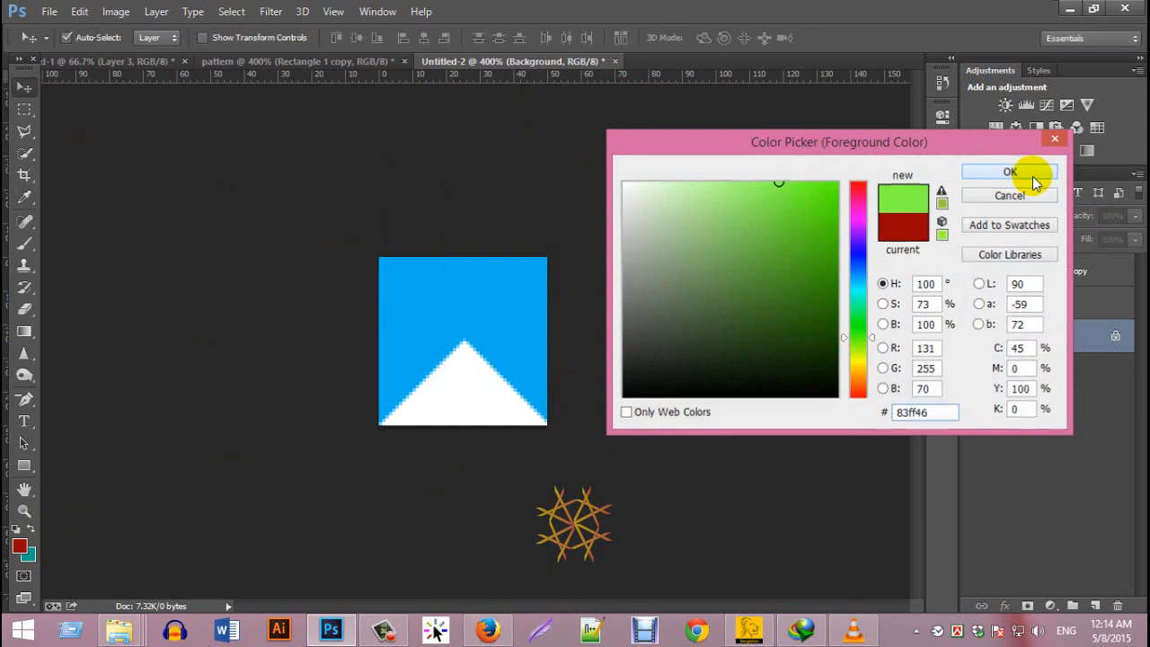
key(alt+BackSpace)
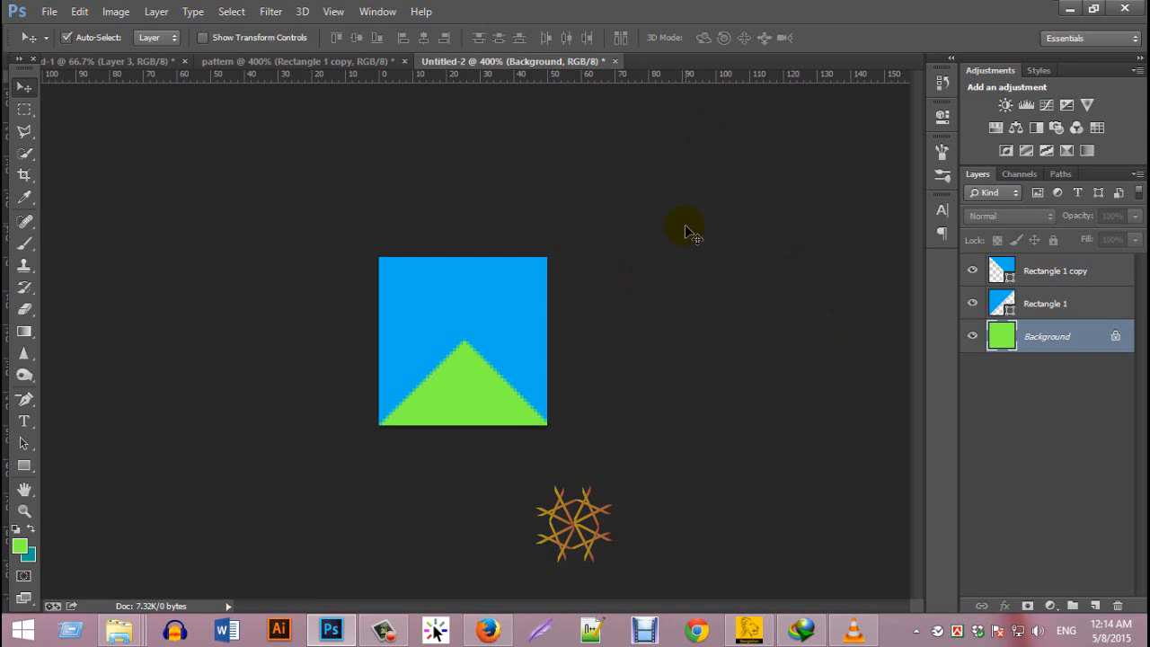
Step: Merge all the layers into one and define the tile as a pattern named "new p"
shift+click(1084, 264)
key(ctrl+e)
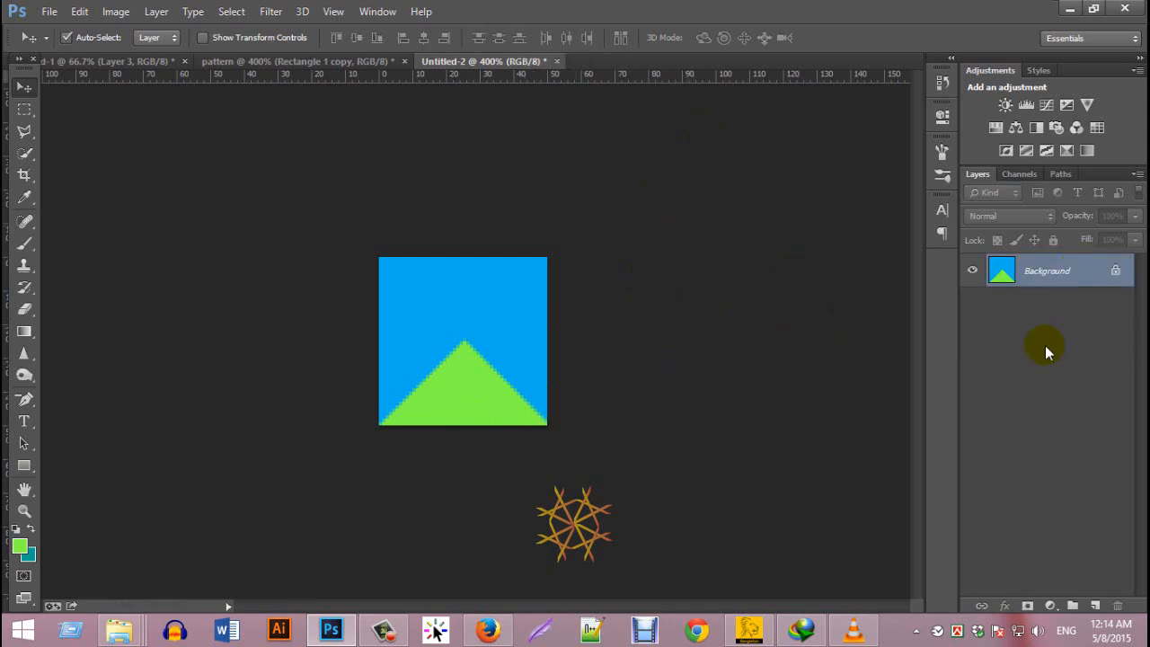
click(79, 10)
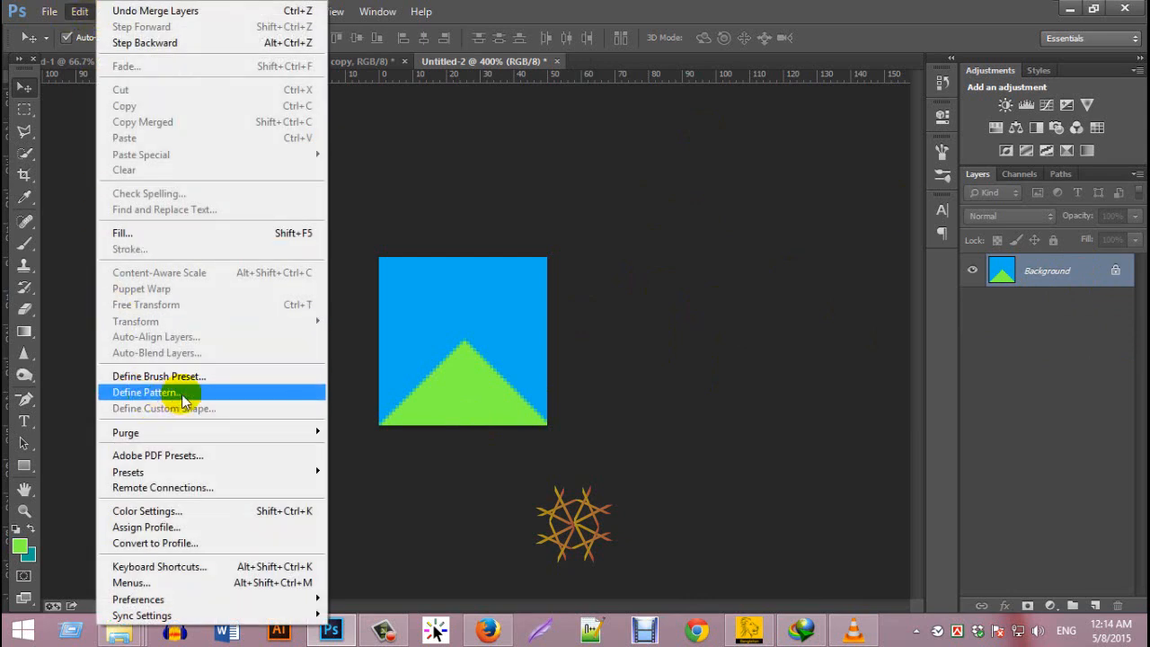
click(149, 396)
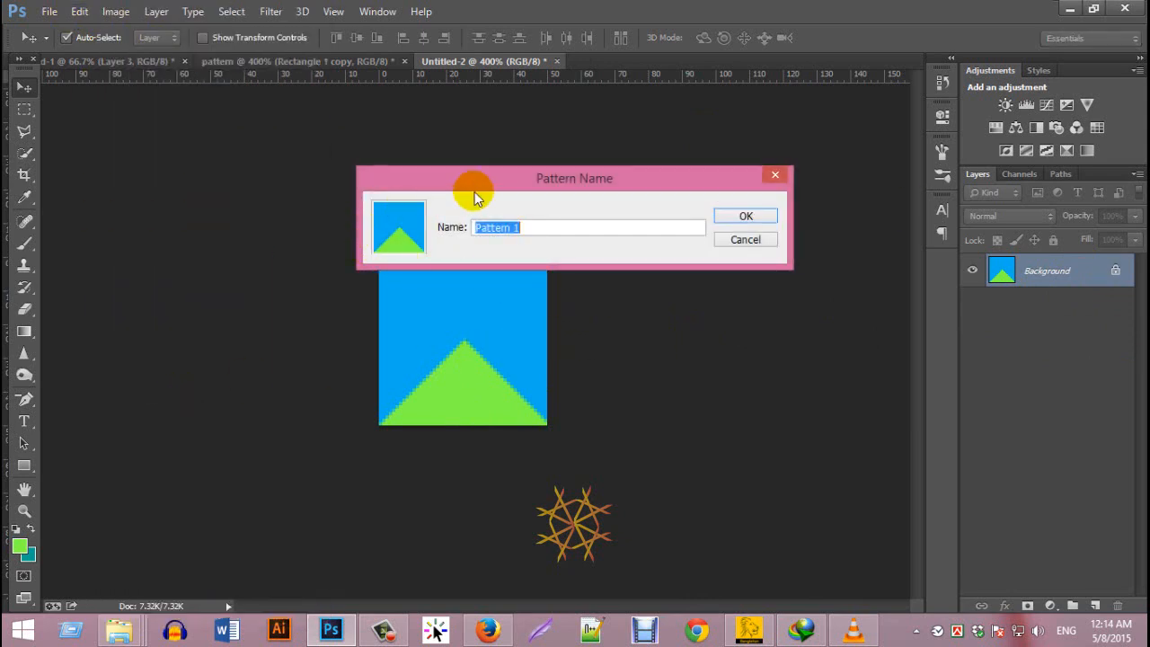
drag(470, 185, 441, 183)
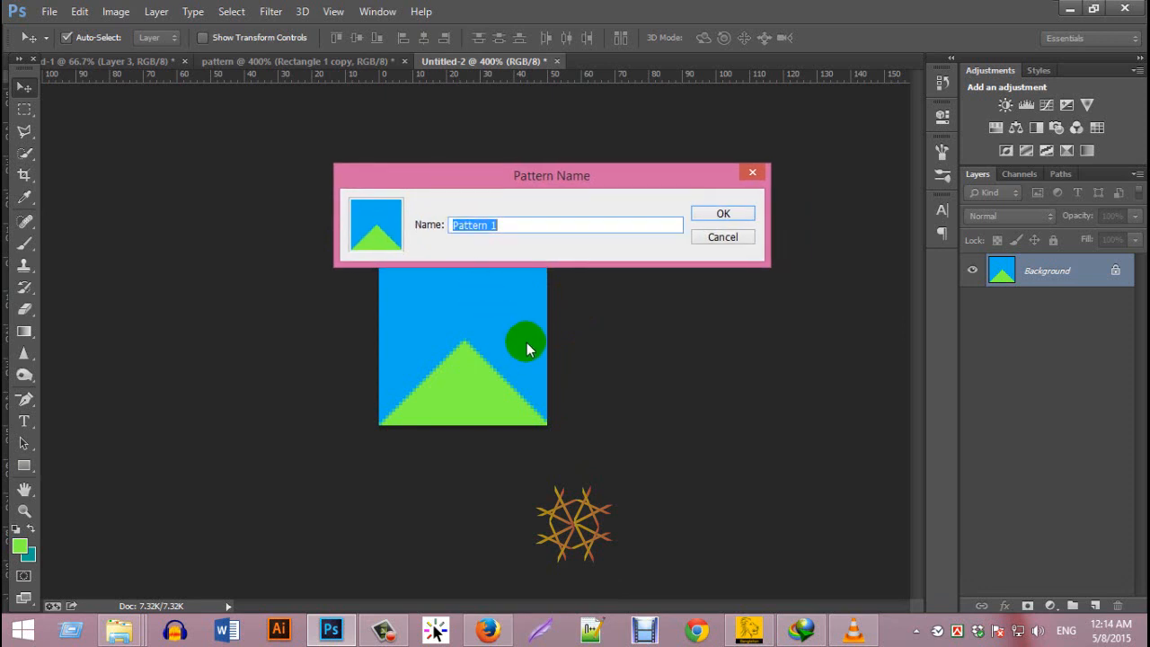
text(new p)
key(Return)
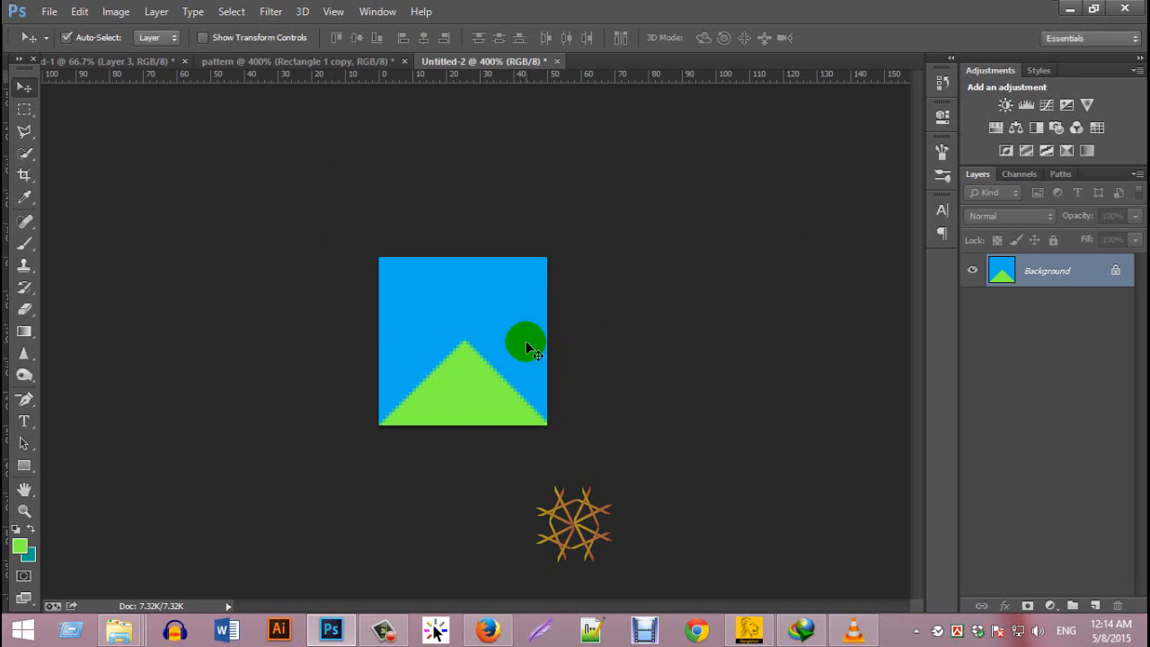
Step: Create a new 1280 × 720 pixel RGB document at 72 pixels/inch with a white background
click(46, 11)
click(38, 28)
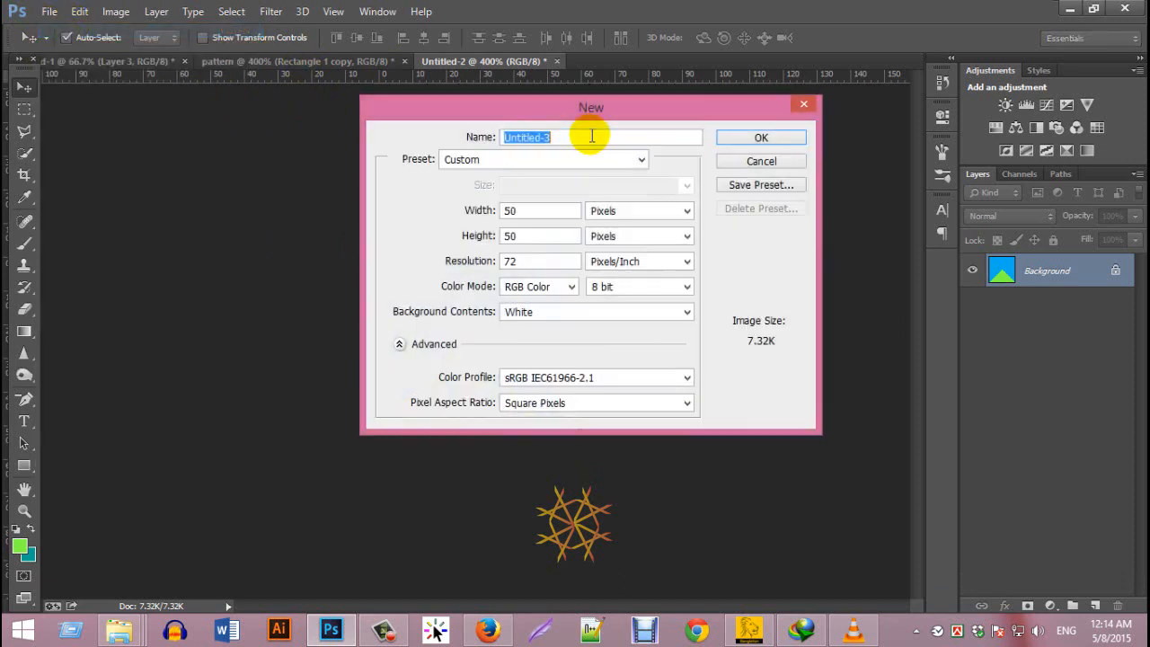
click(541, 212)
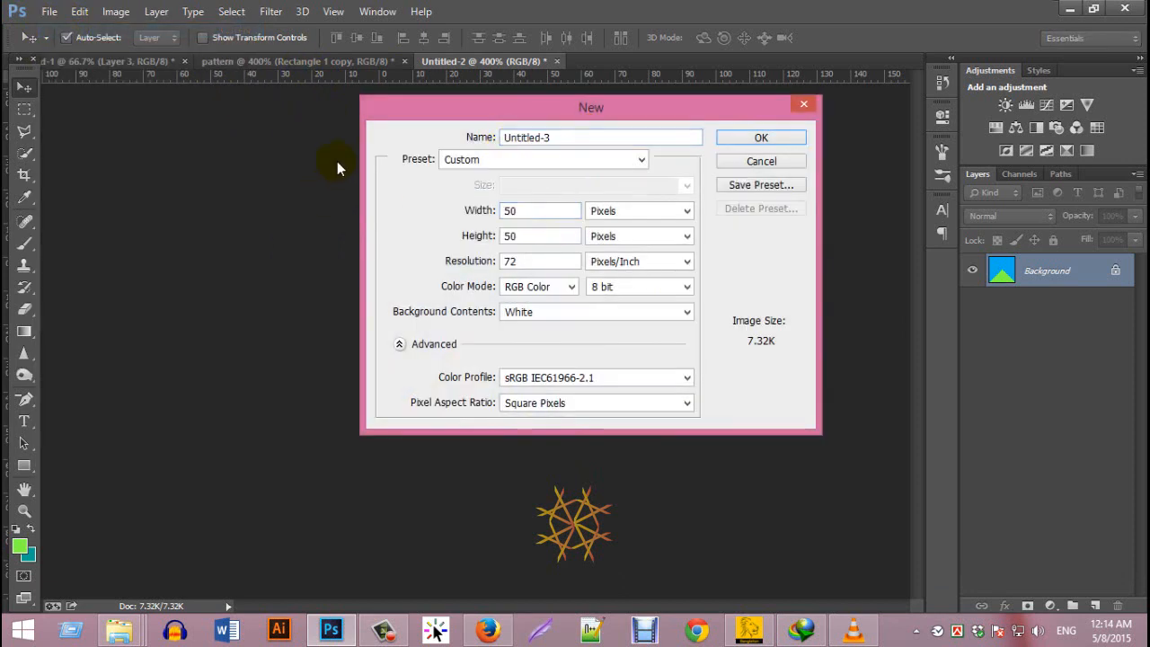
drag(541, 211, 449, 214)
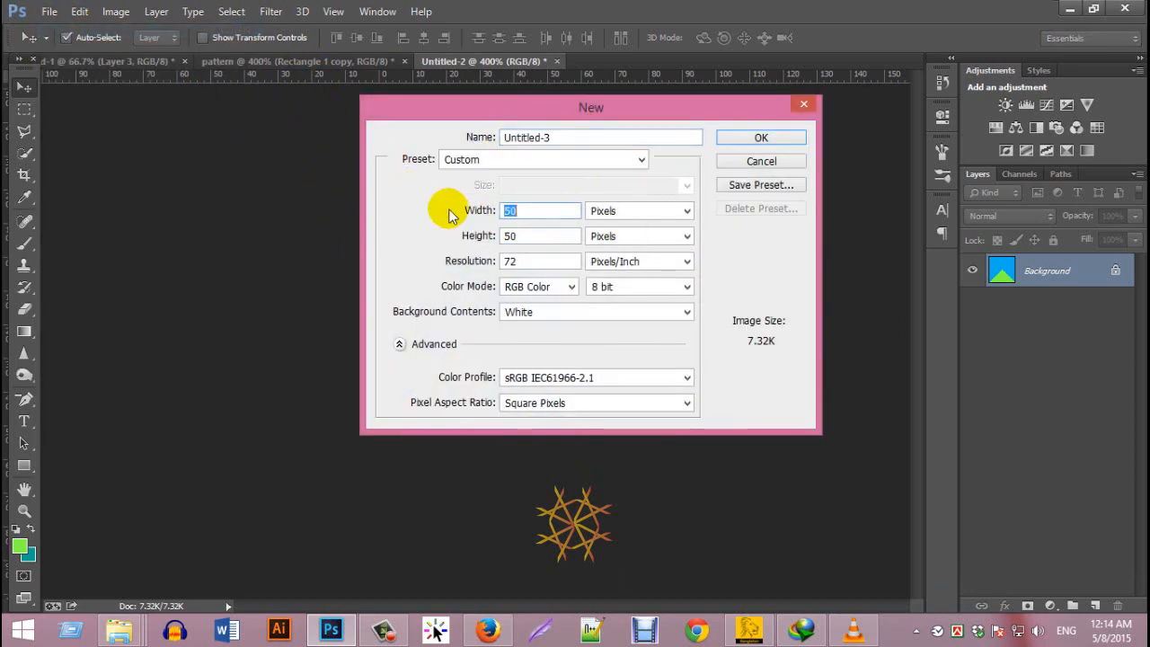
text(1280)
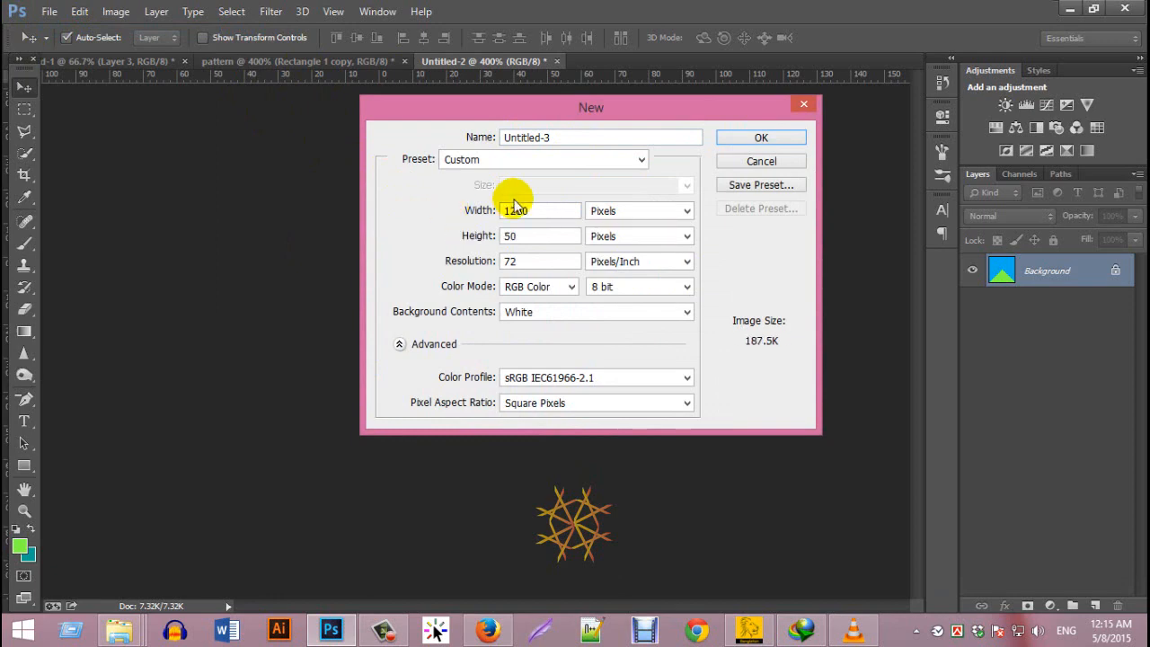
drag(545, 236, 458, 235)
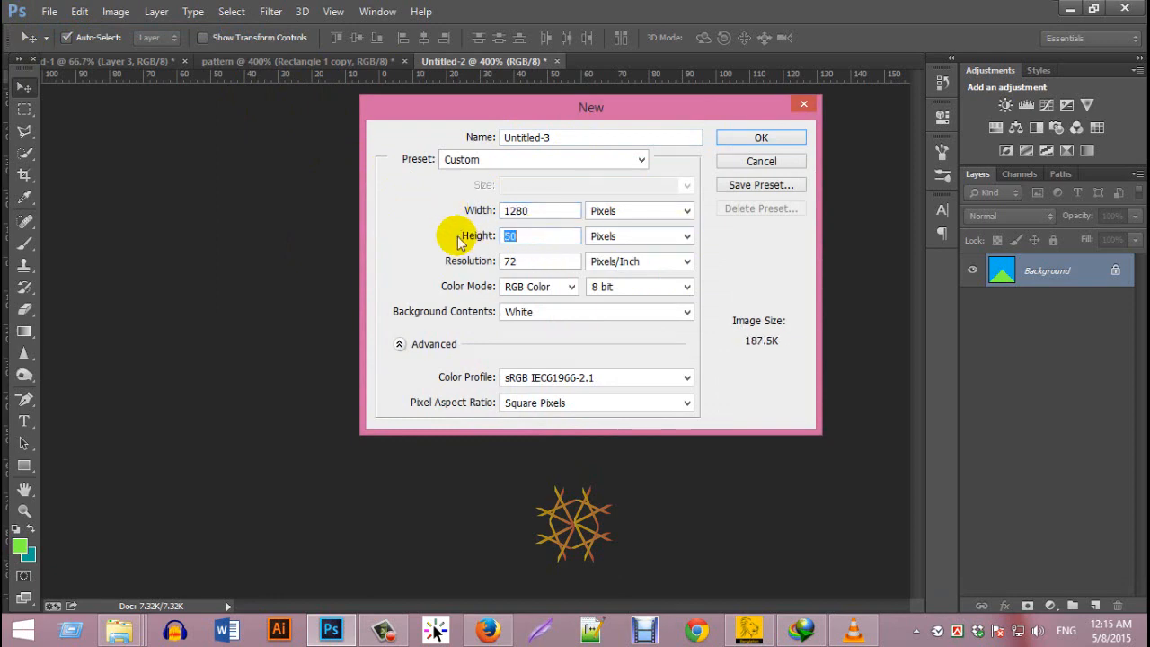
text(72)
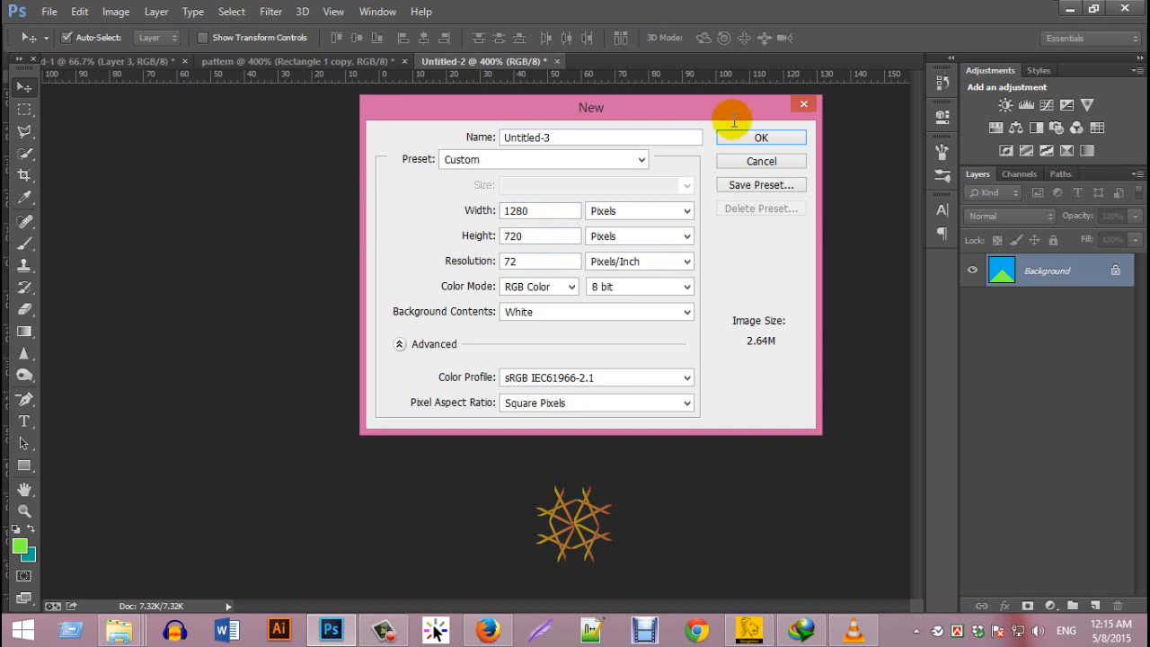
click(759, 136)
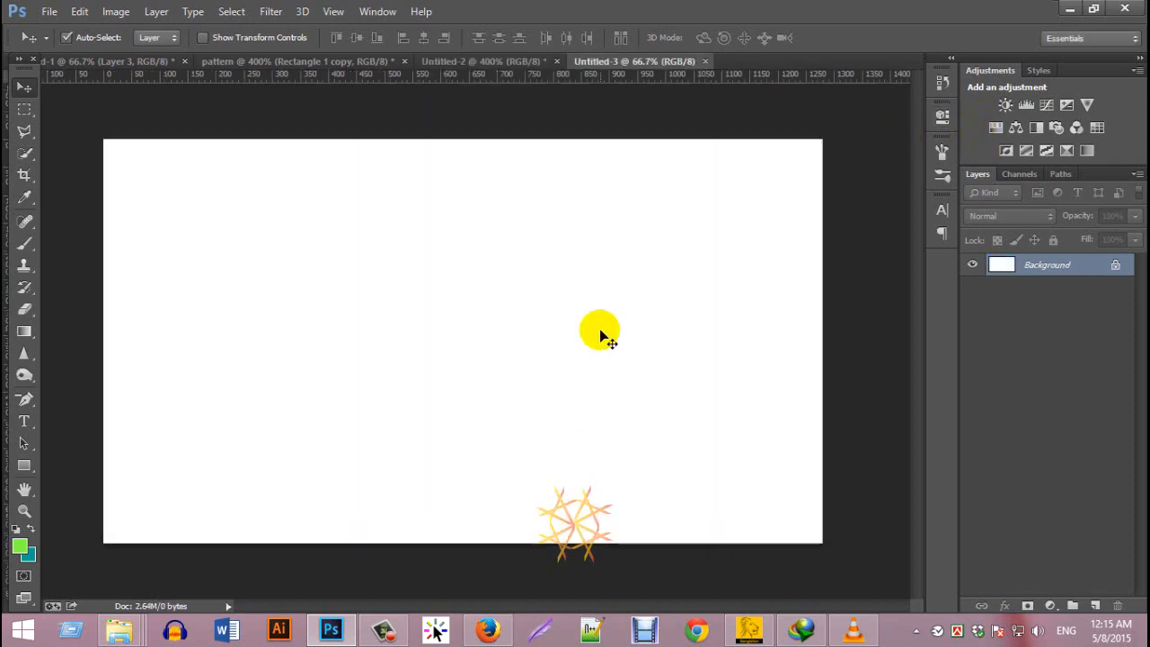
Step: Add a new empty layer above the Background layer
click(1095, 606)
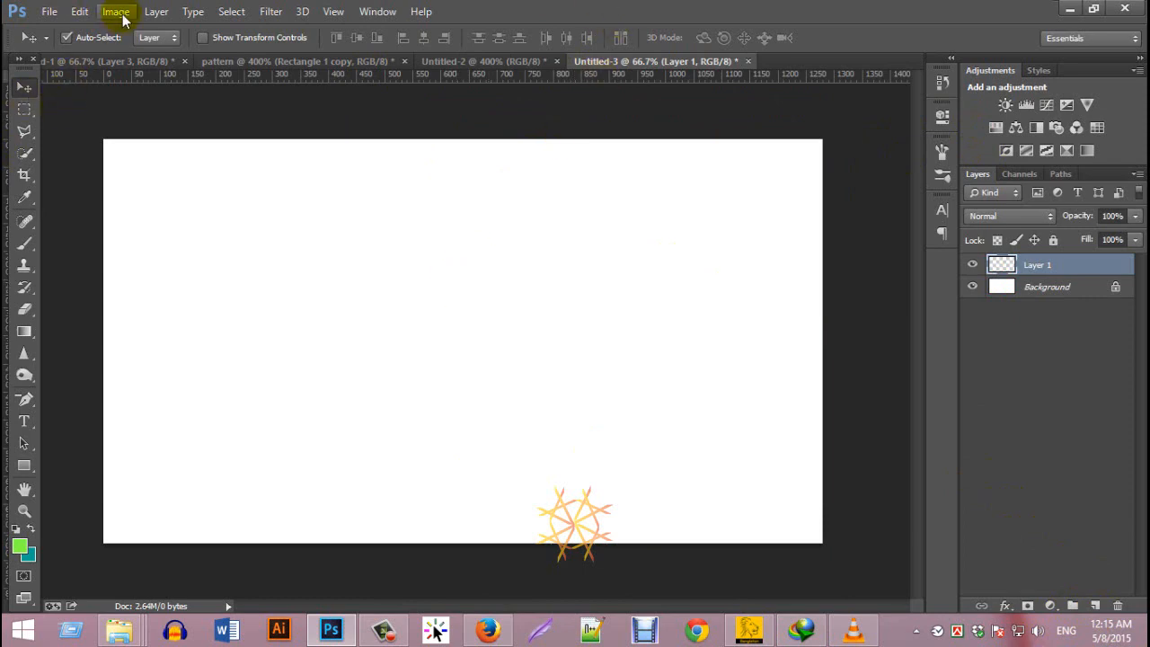
Step: Try filling Layer 1 with the blue and green triangle pattern in Normal mode at 100% opacity, and undo the fill
click(79, 11)
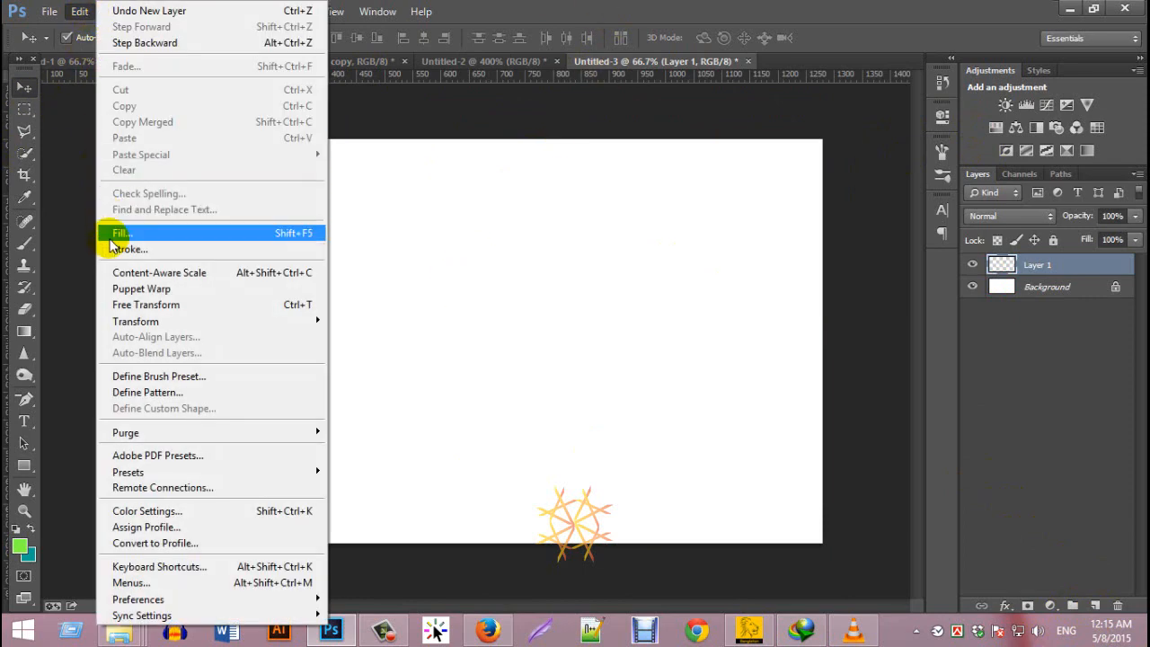
click(115, 233)
click(530, 120)
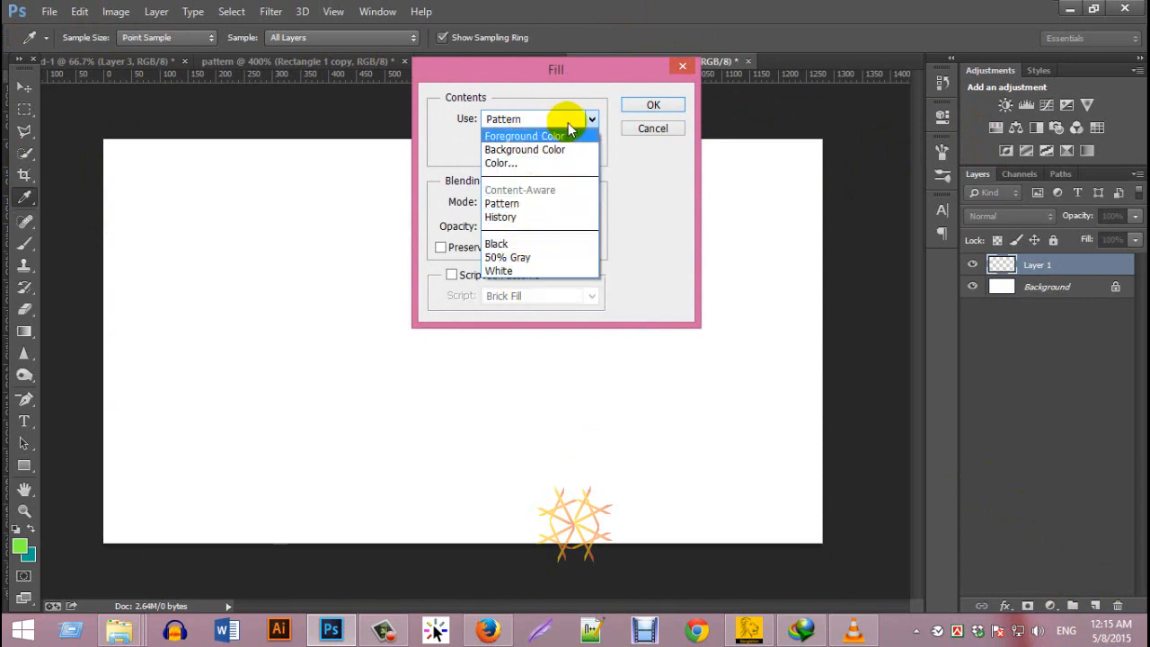
click(533, 204)
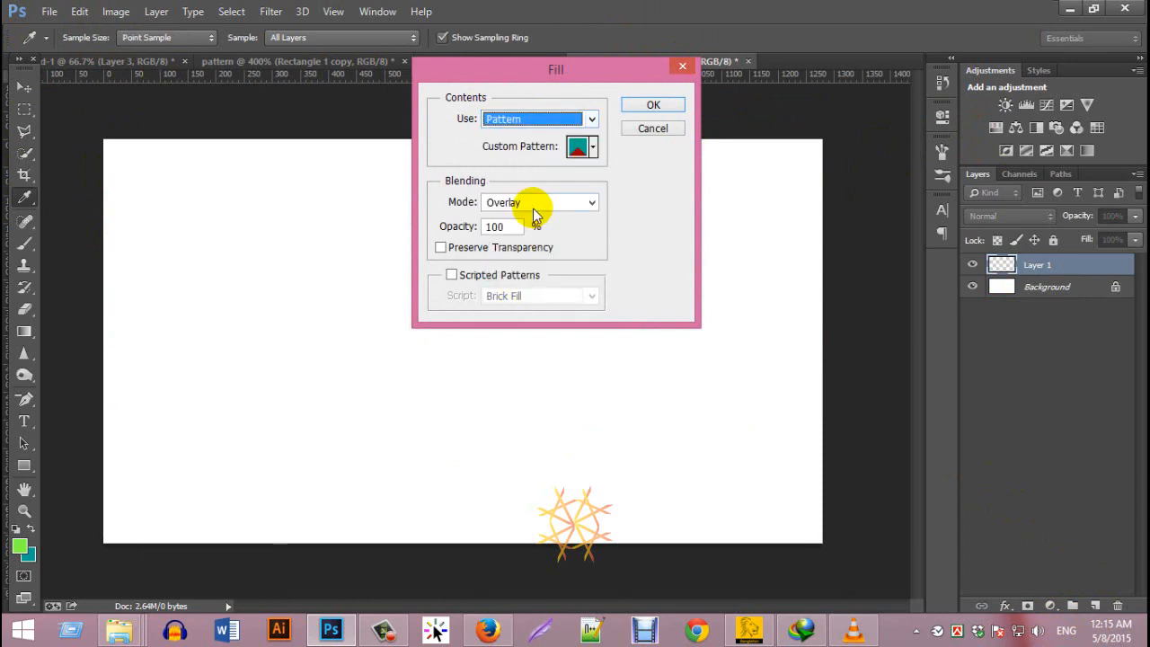
click(593, 148)
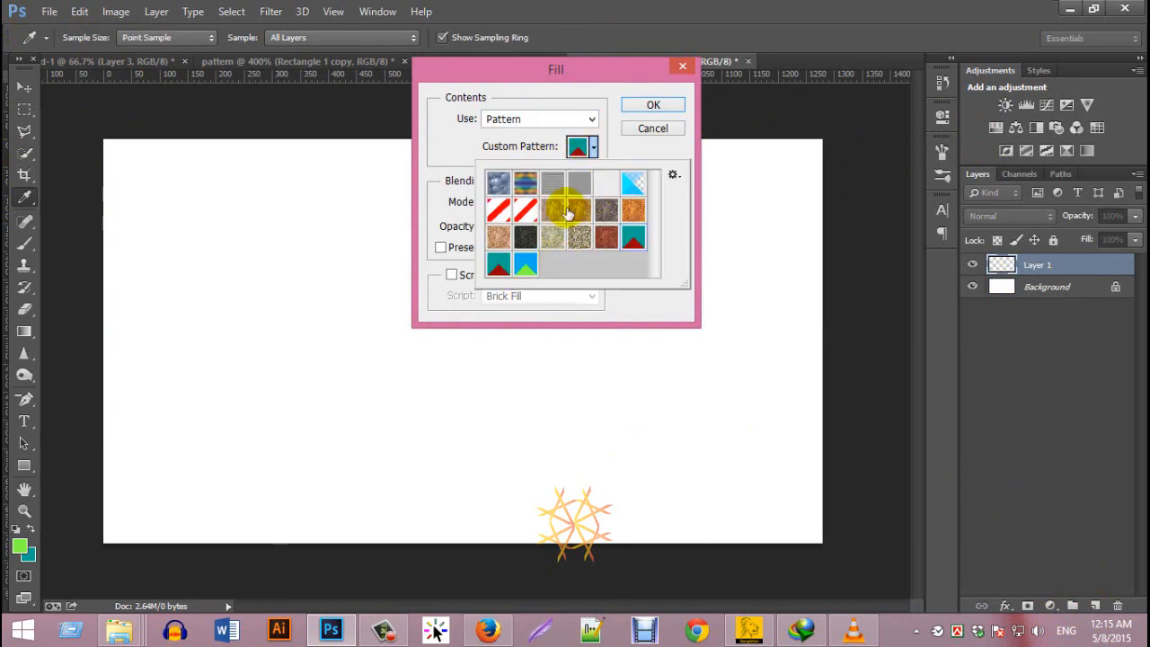
click(530, 267)
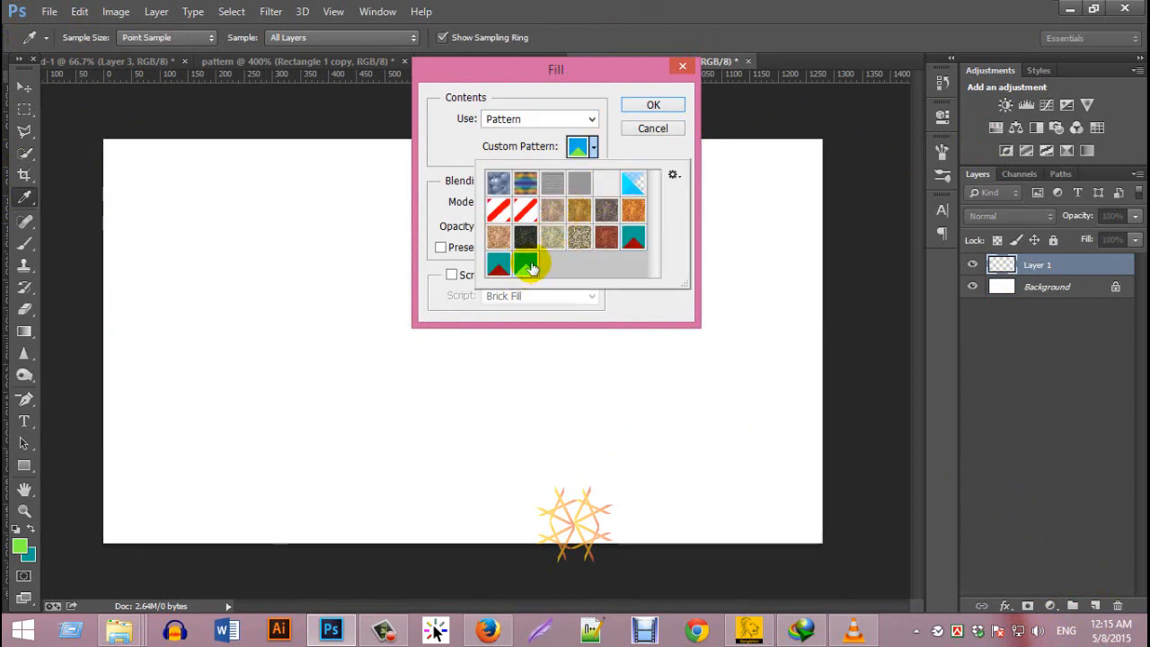
click(598, 77)
click(583, 202)
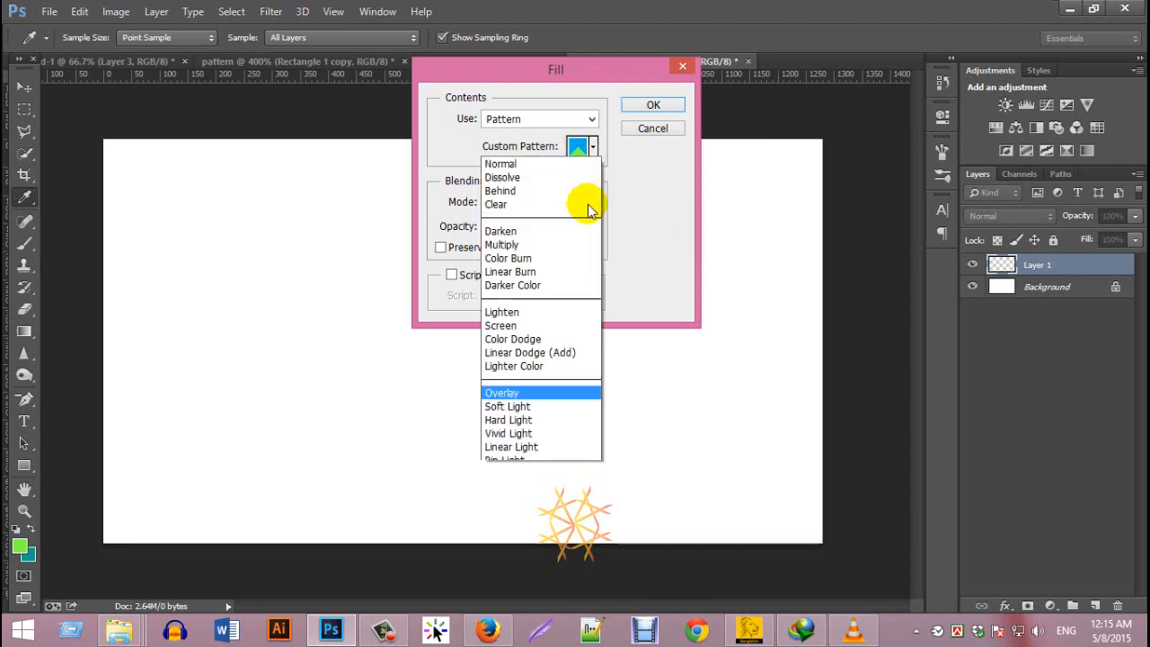
click(539, 9)
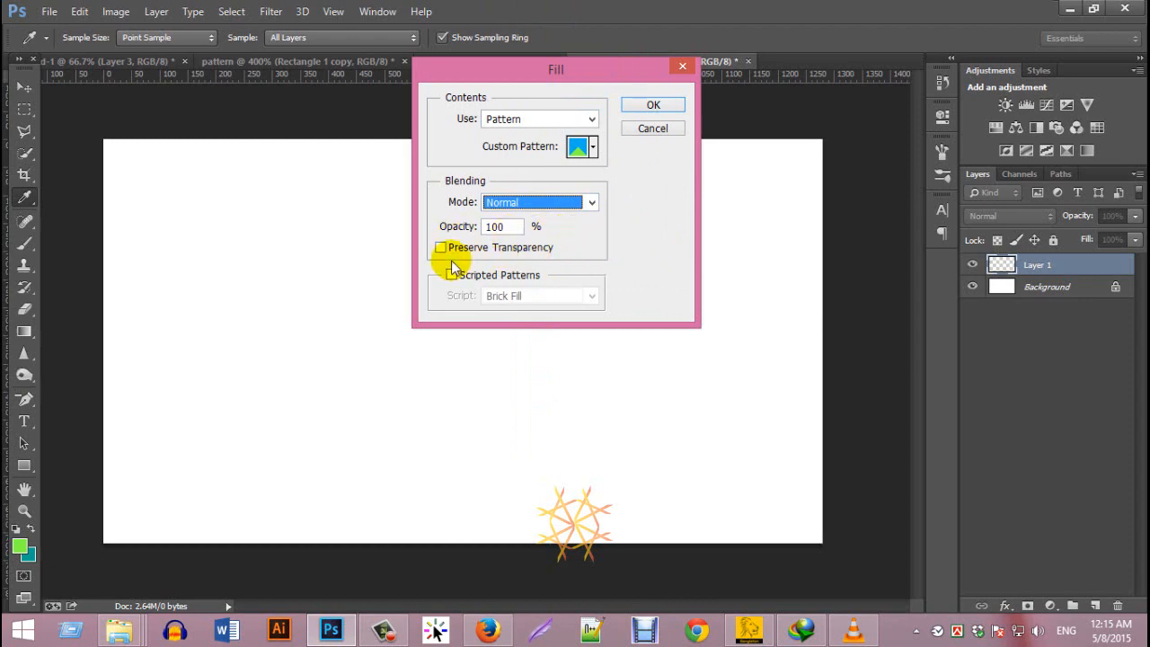
click(654, 104)
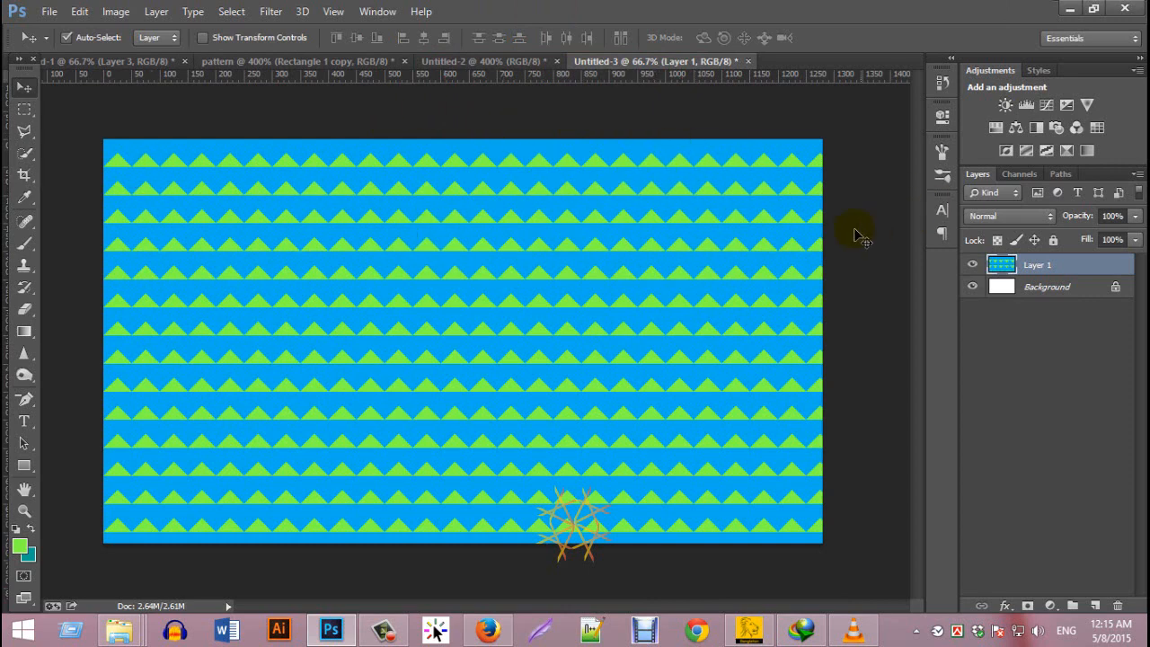
key(ctrl+z)
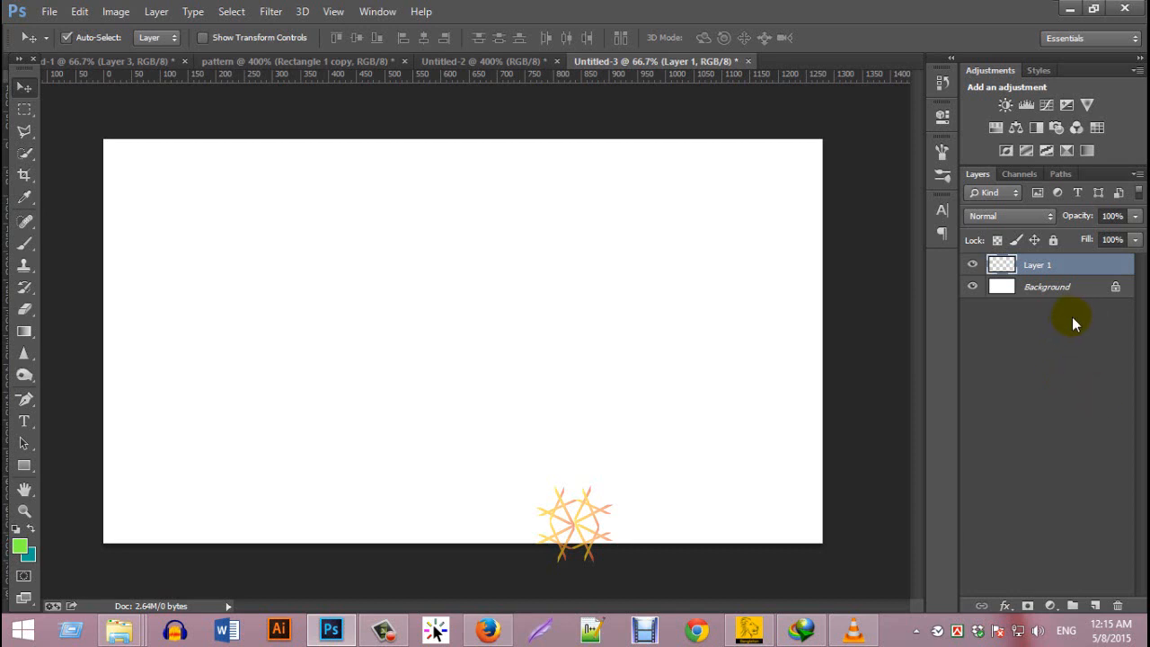
Step: Fill Layer 1 with the green foreground color and add a Pattern Overlay using the blue and green triangle pattern
key(alt+BackSpace)
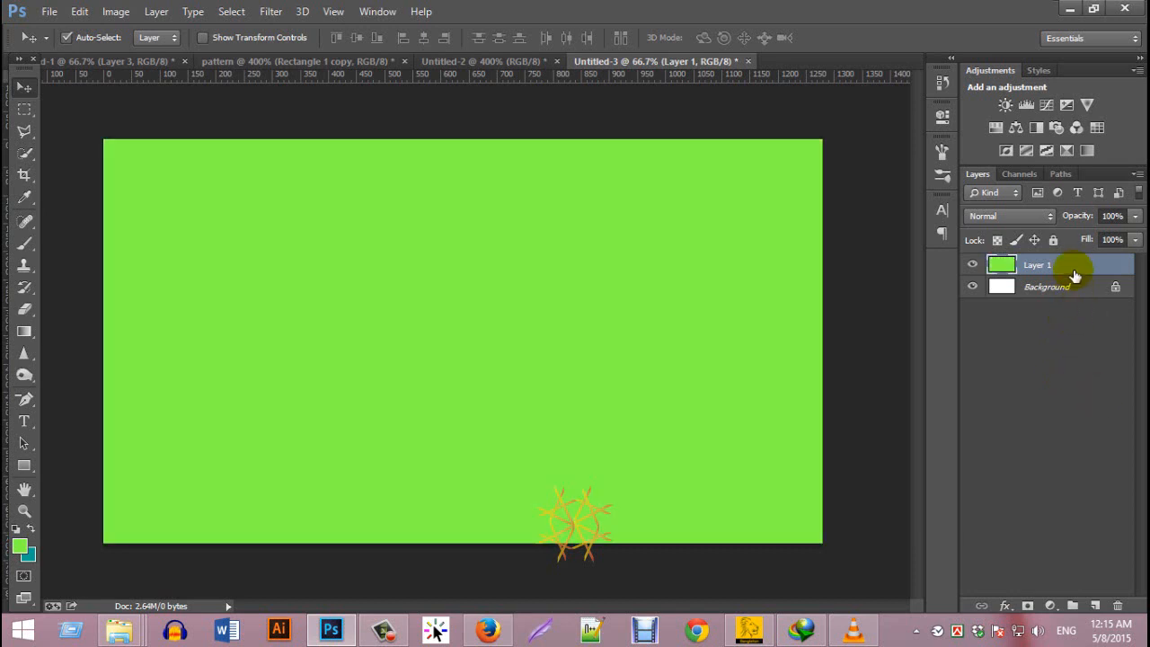
double_click(1074, 276)
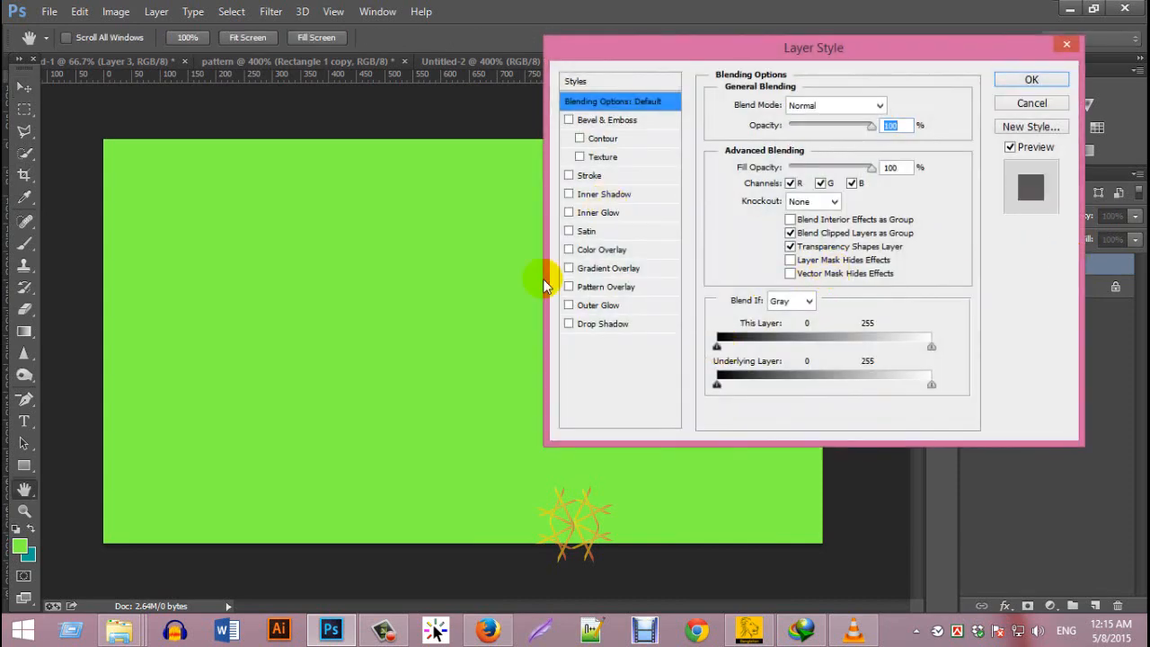
click(624, 265)
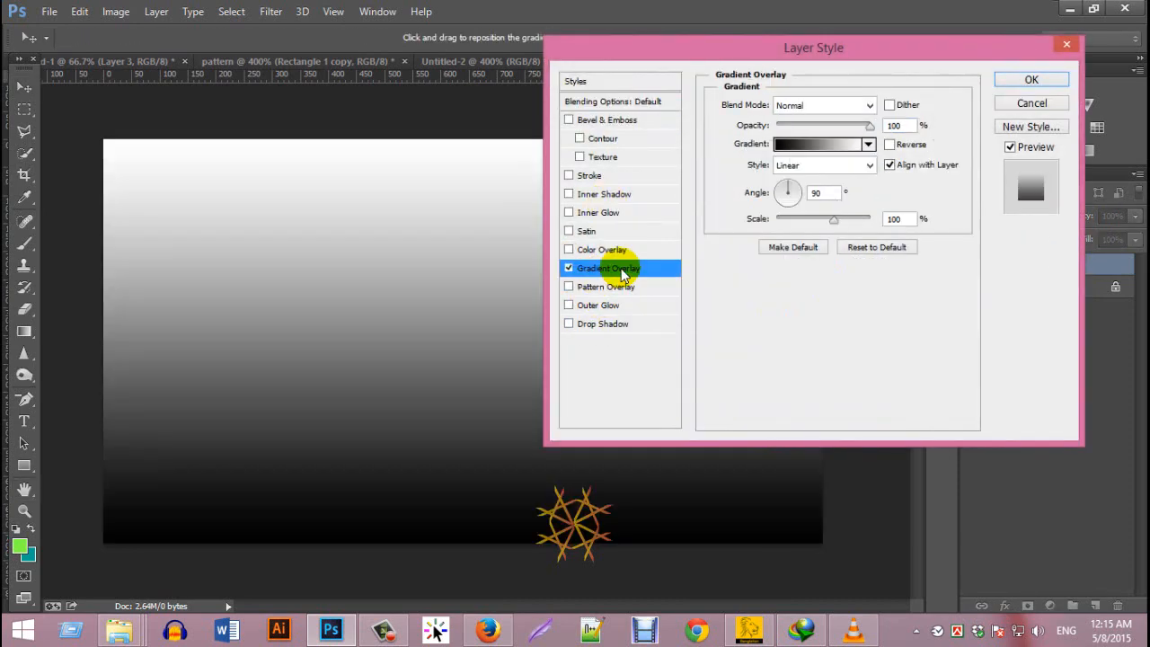
click(569, 268)
click(568, 286)
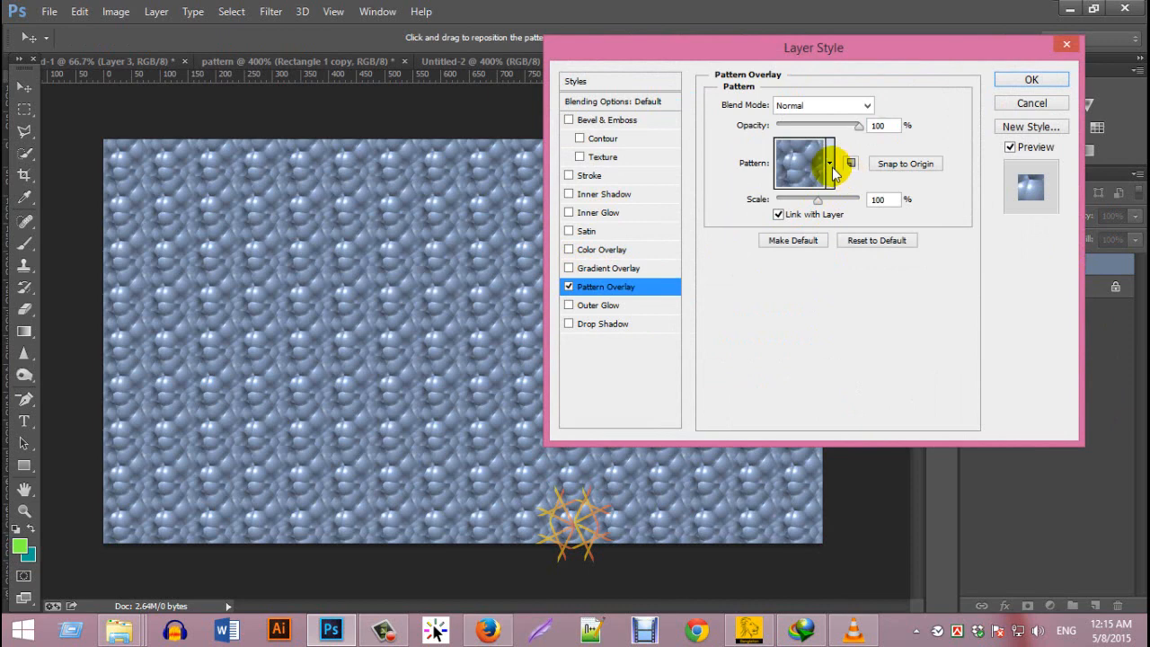
click(830, 165)
click(747, 295)
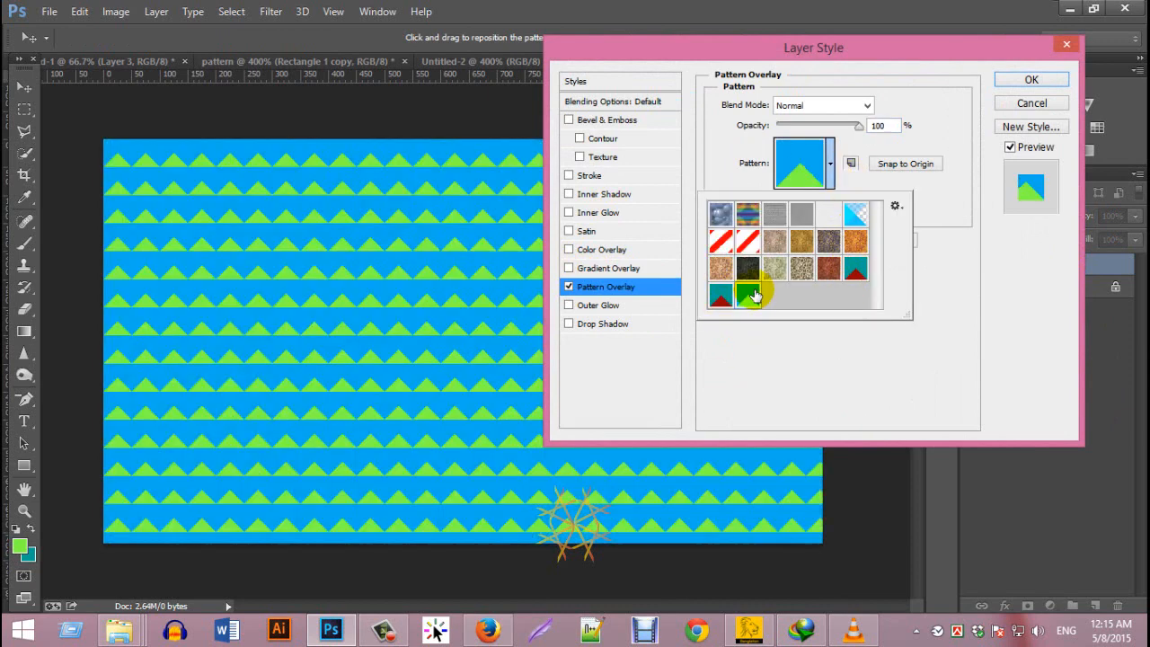
click(977, 370)
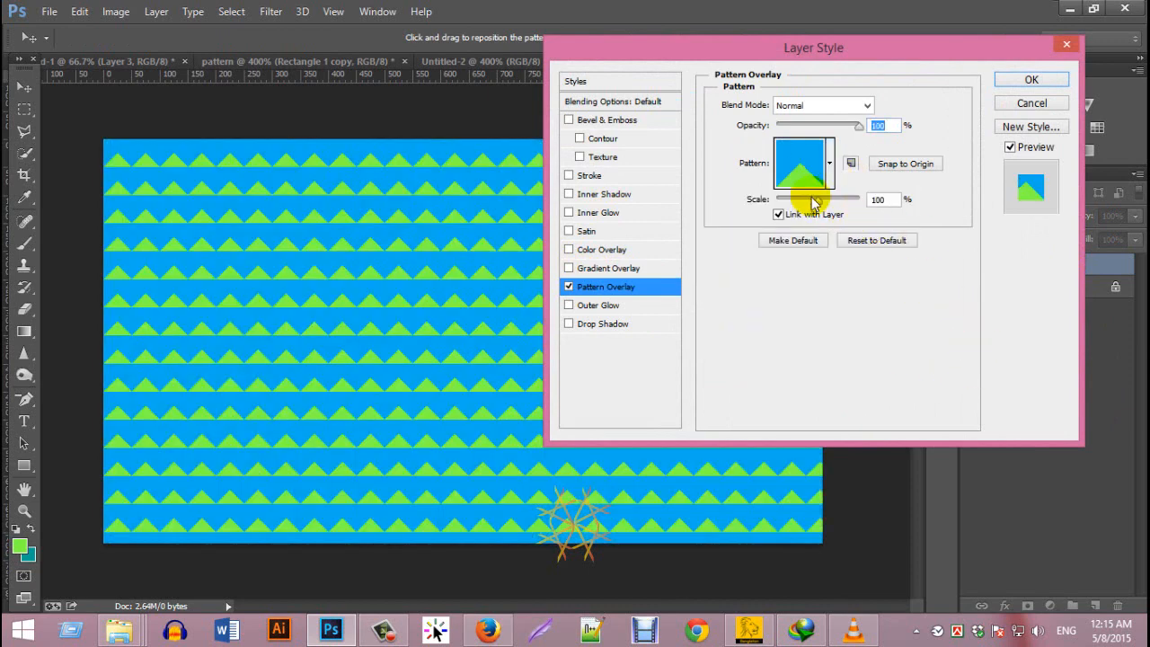
Step: Set the Pattern Overlay's scale to 37% and its opacity to 70%, and apply the layer style
mouse_move(815, 204)
mouse_down()
mouse_move(782, 201)
mouse_move(792, 206)
mouse_up()
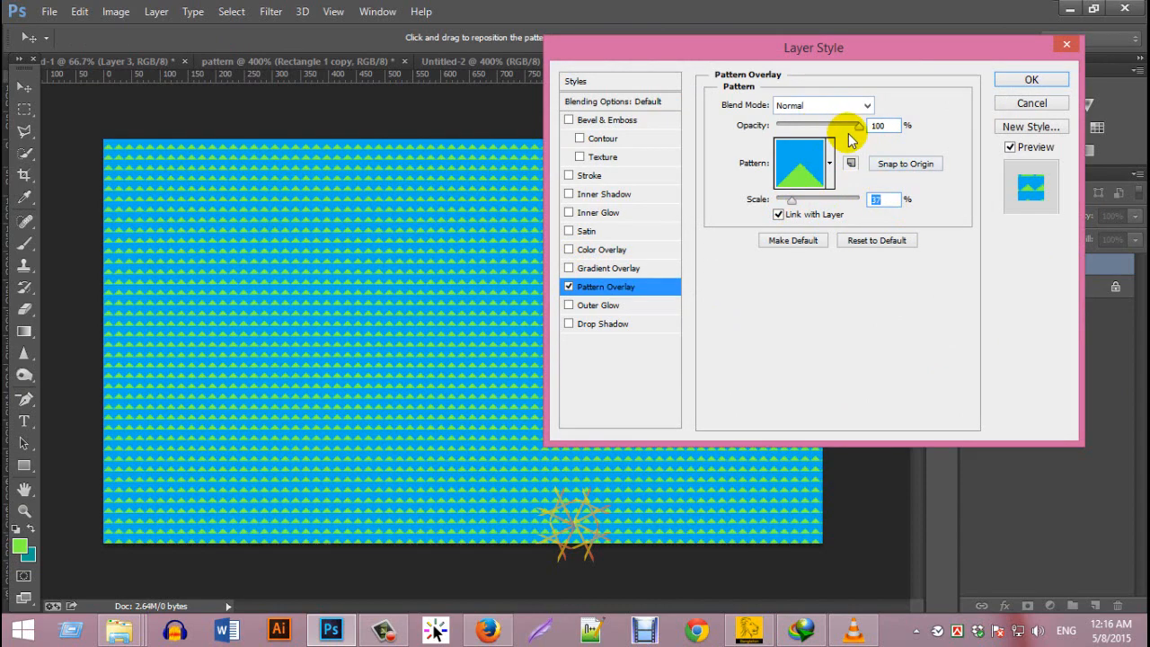
drag(860, 126, 828, 132)
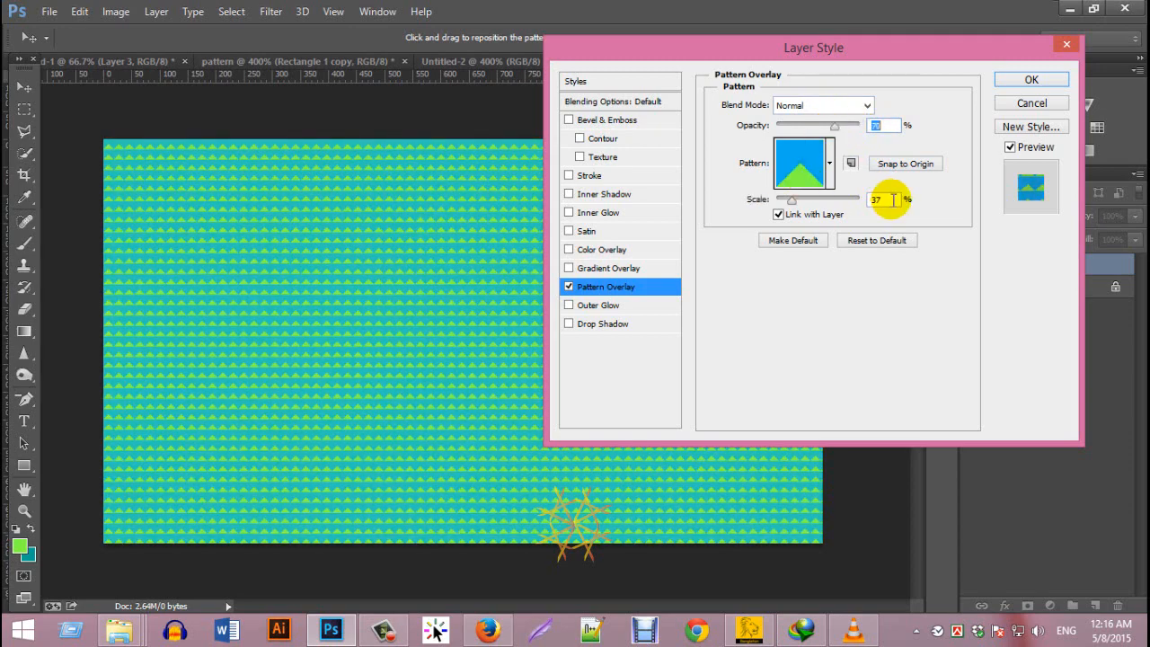
click(1024, 80)
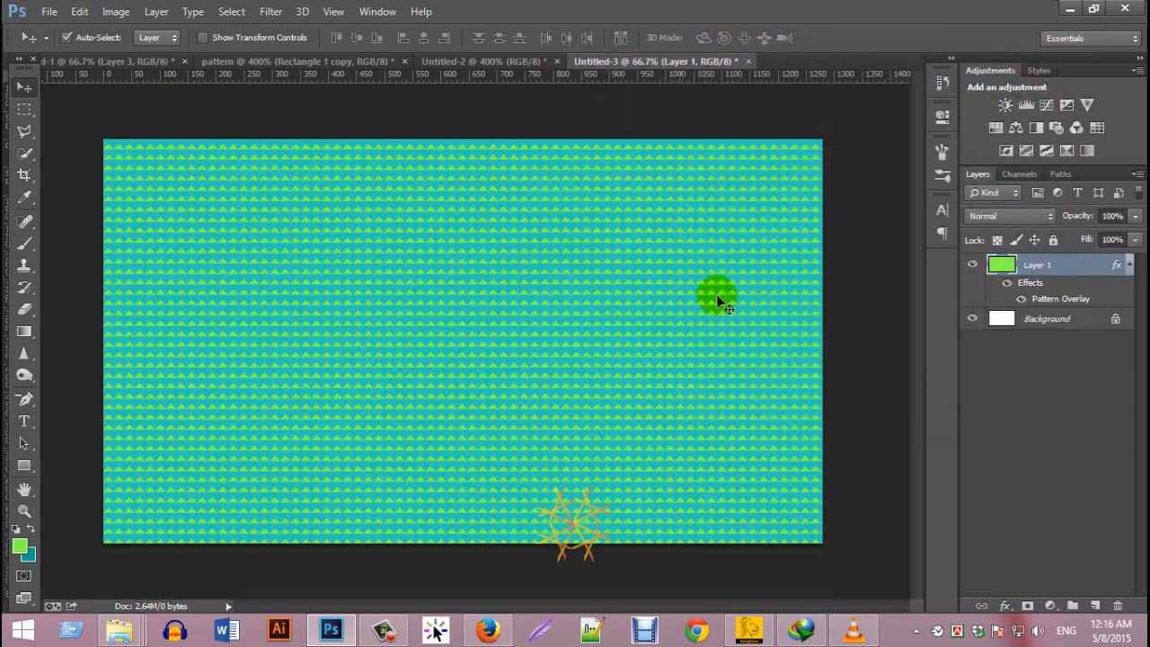
Step: Examine the triangle pattern on the canvas up close and as a whole
ctrl+click(575, 239)
ctrl+click(575, 239)
ctrl+click(575, 240)
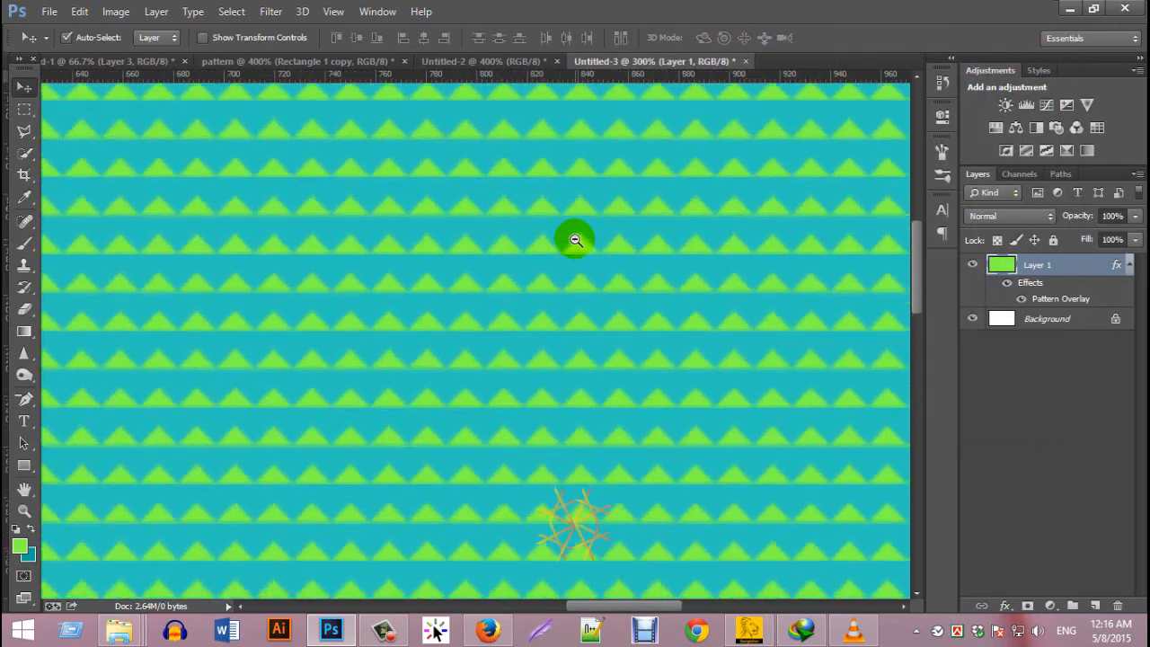
ctrl+alt+click(574, 240)
ctrl+alt+click(575, 240)
key(ctrl+minus)
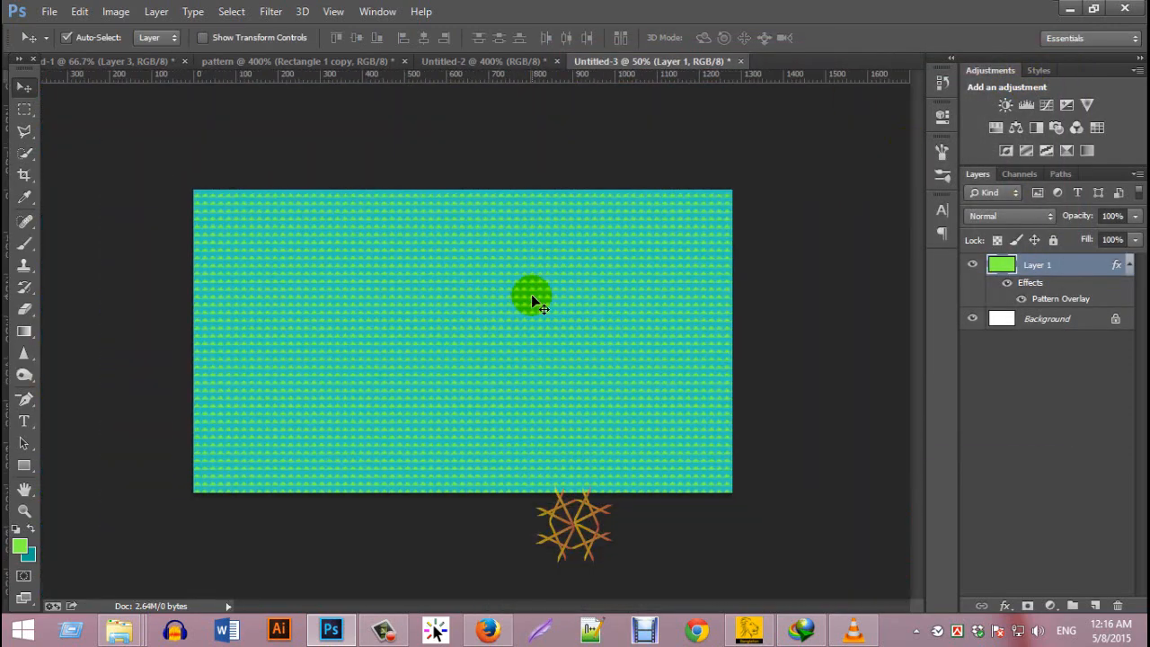
ctrl+click(408, 286)
ctrl+click(407, 286)
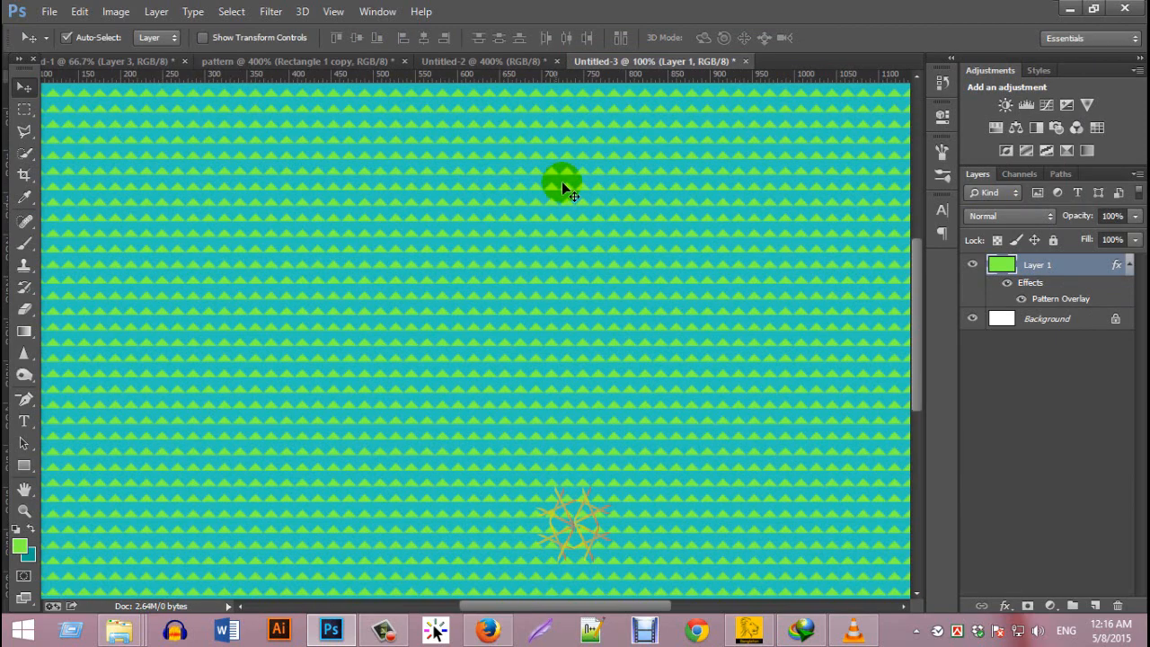
click(80, 11)
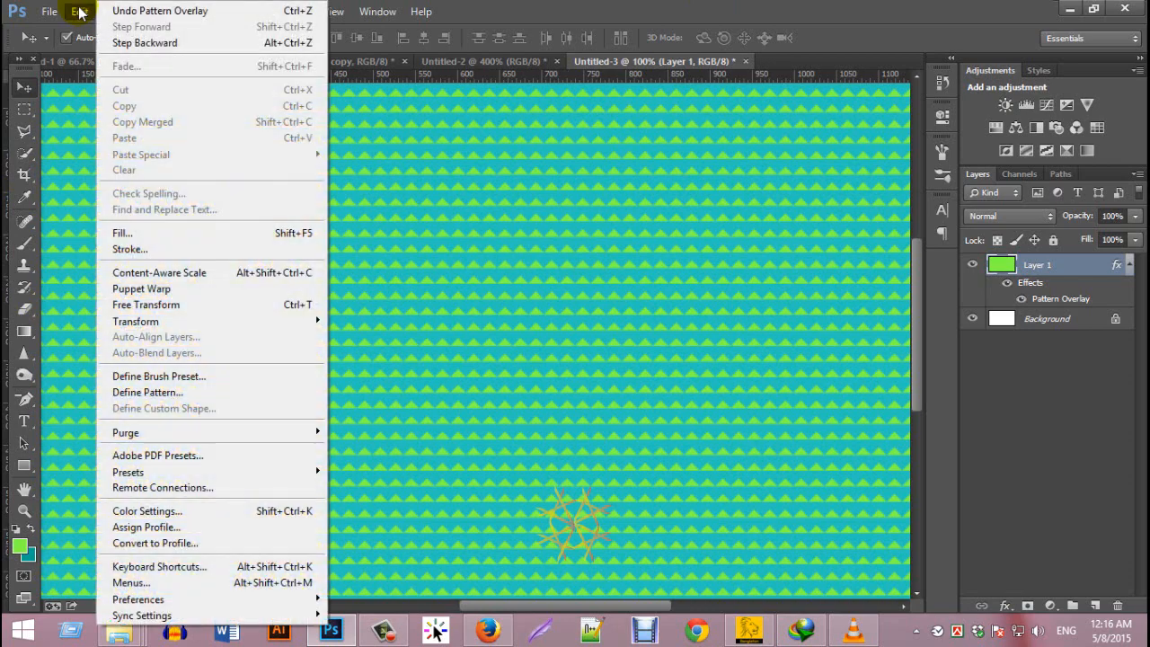
click(1053, 301)
double_click(1054, 300)
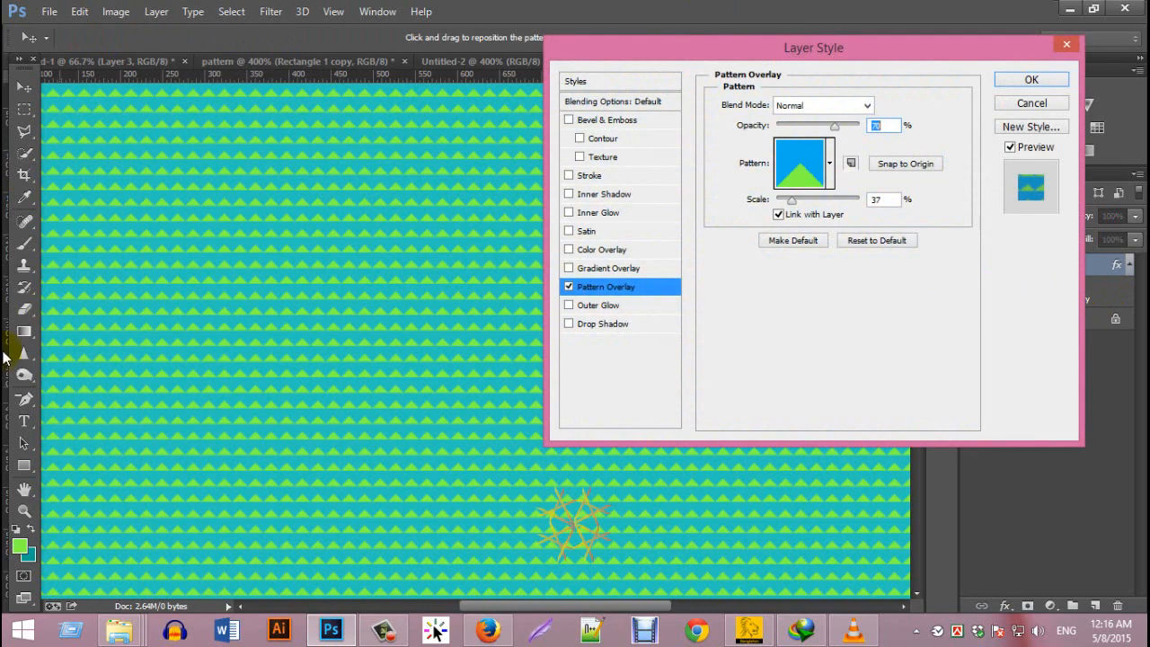
click(1026, 127)
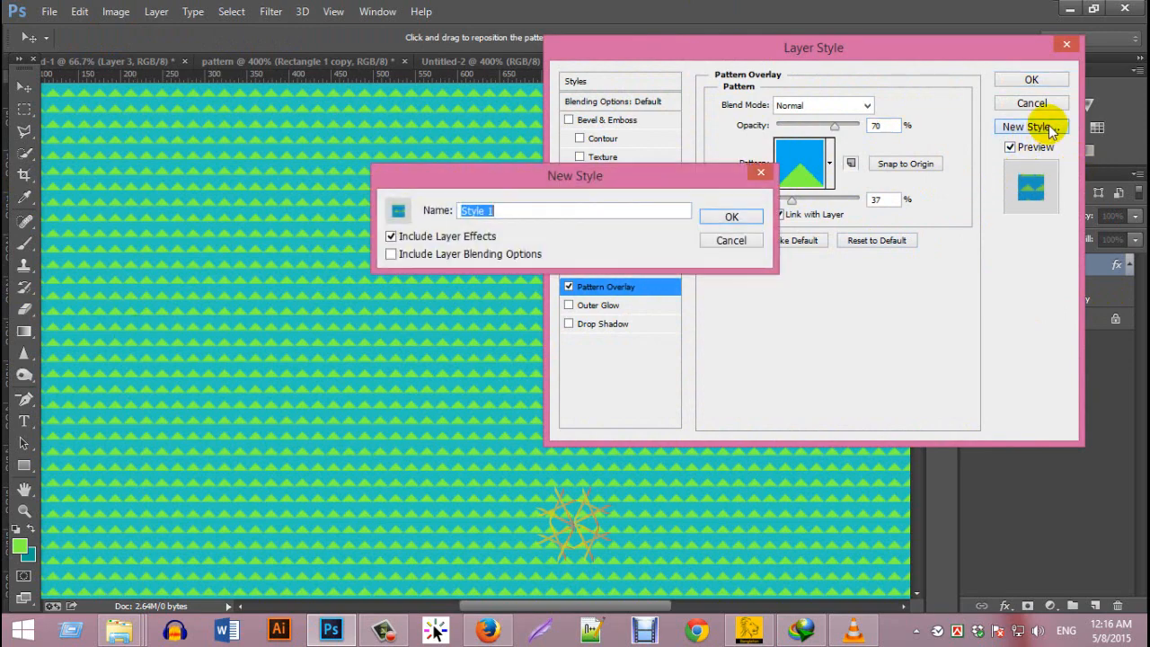
click(730, 241)
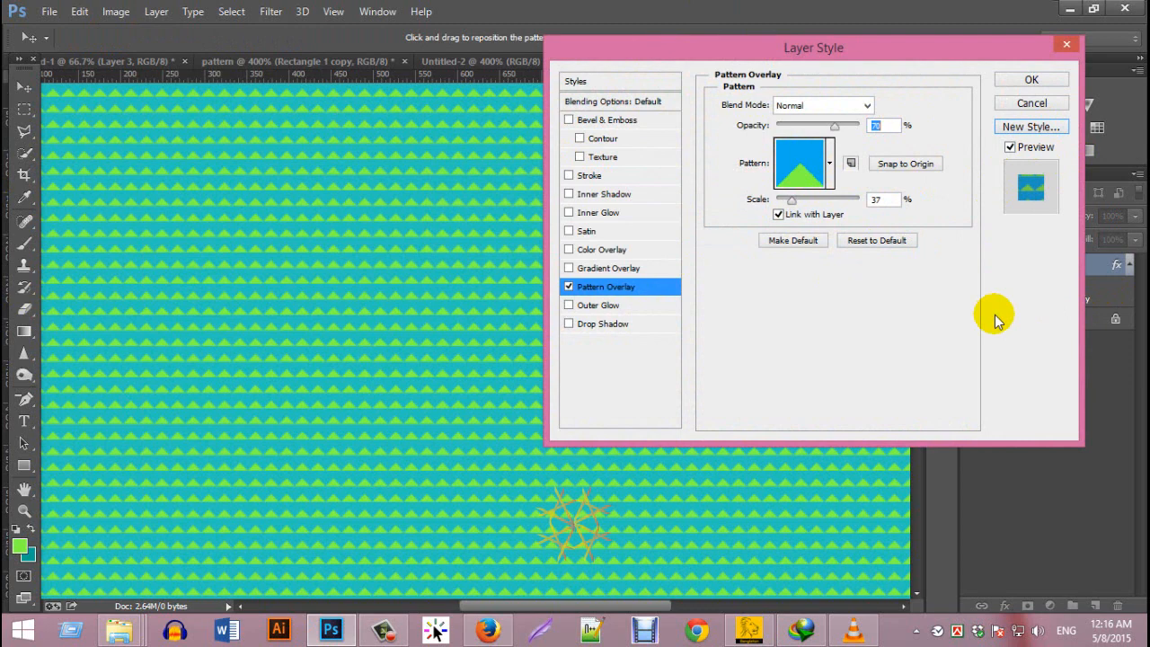
click(1062, 48)
Step: Open the Load Patterns dialog from the Fill command's custom pattern picker and look through the Desktop for pattern files
click(80, 11)
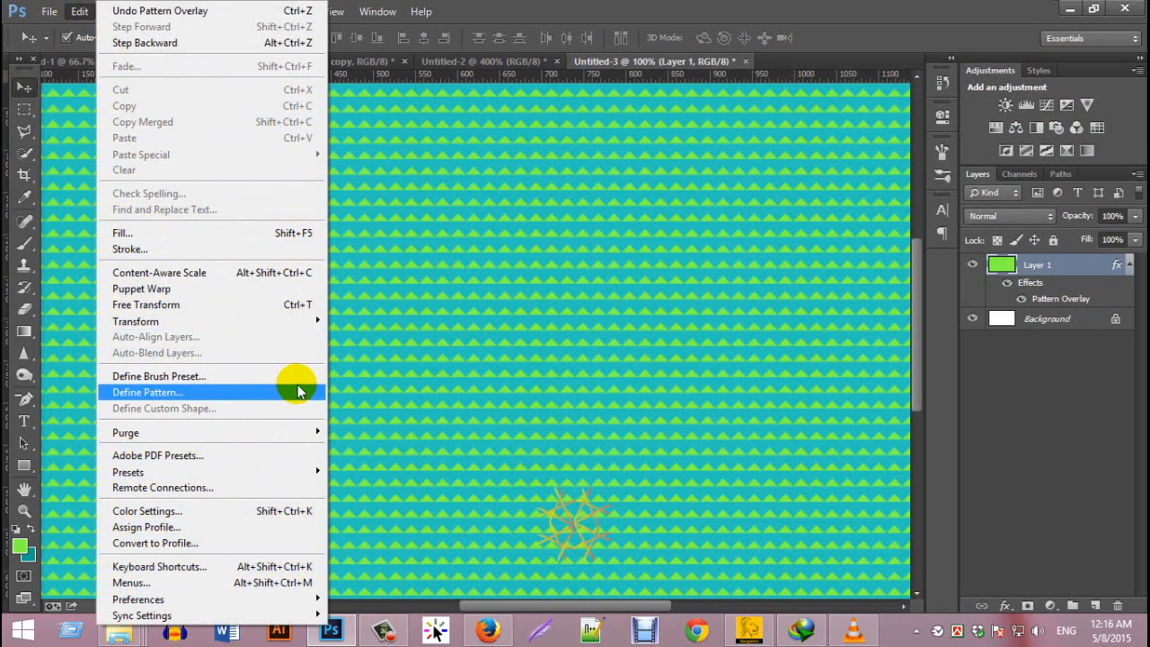
click(283, 233)
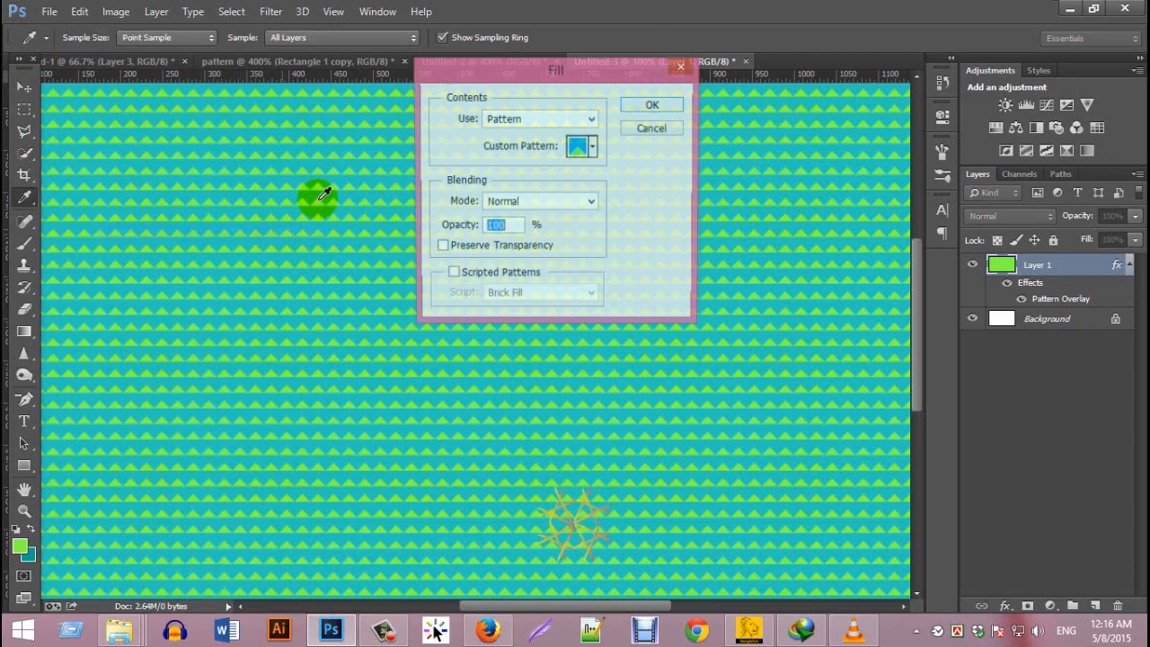
click(579, 149)
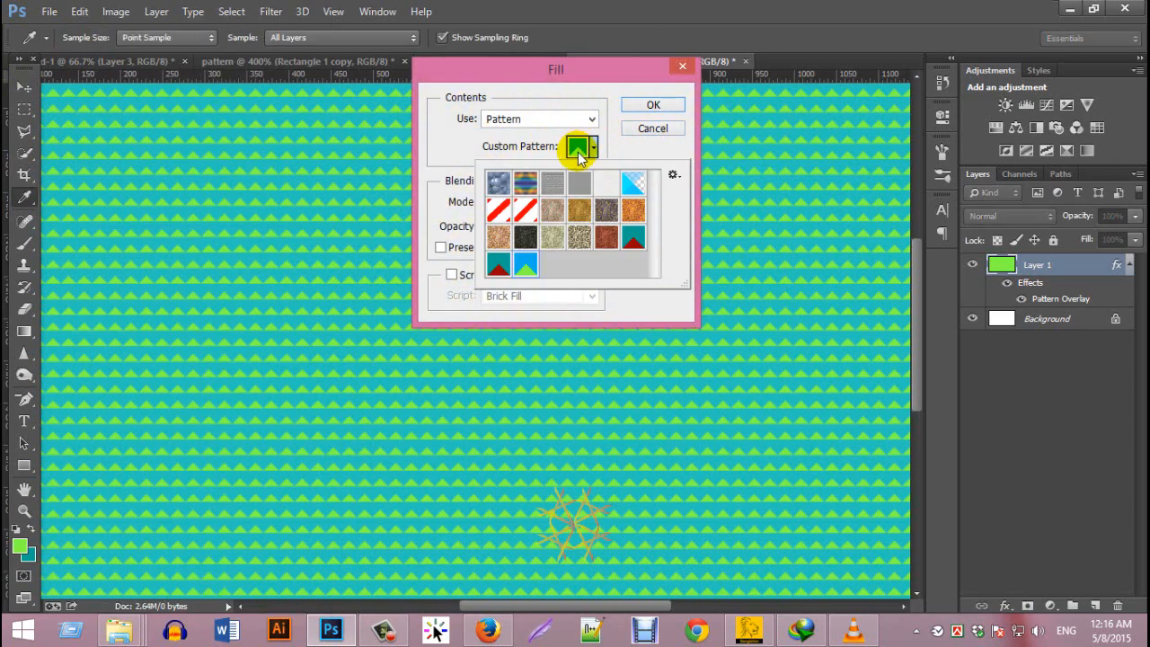
click(674, 177)
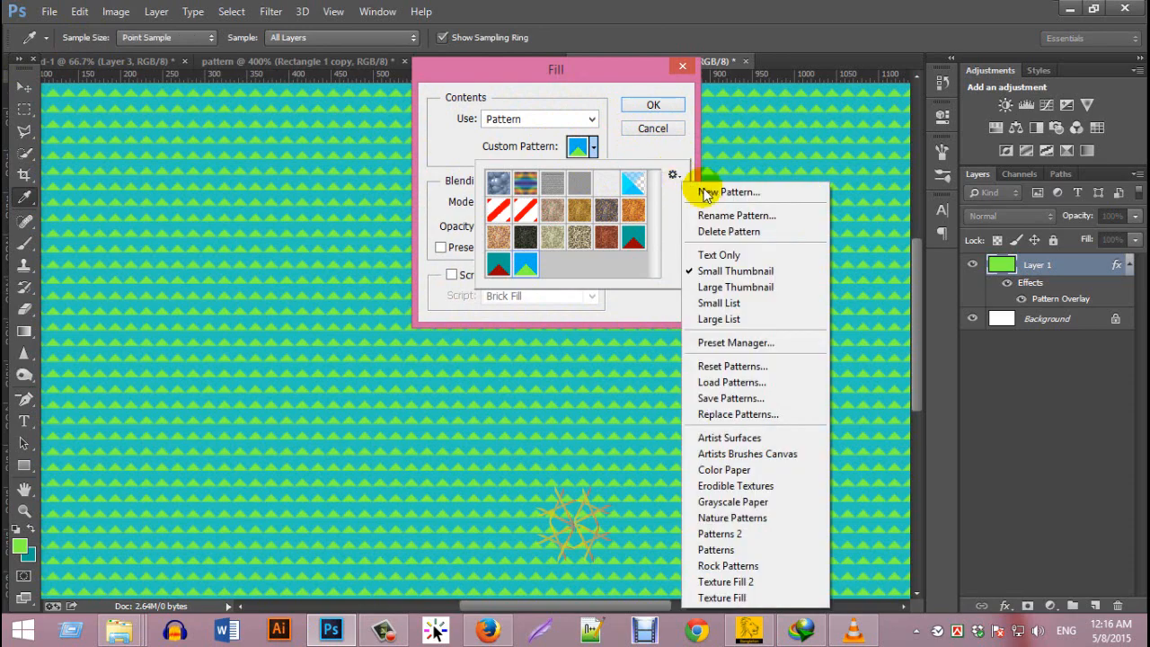
click(780, 386)
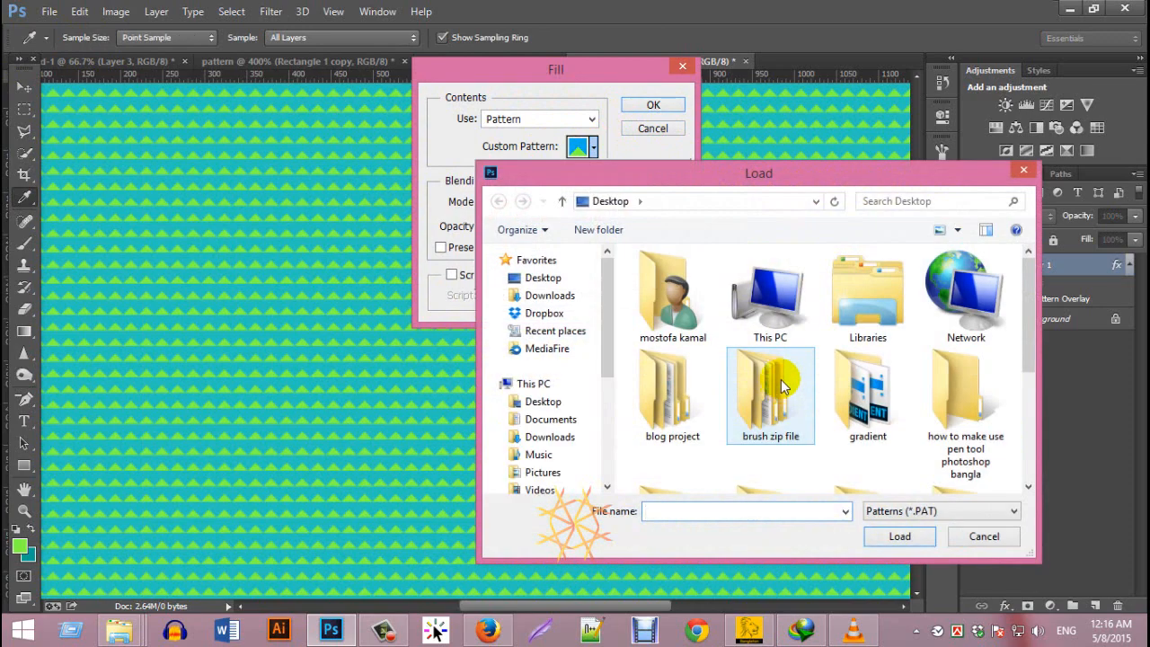
drag(637, 176, 454, 88)
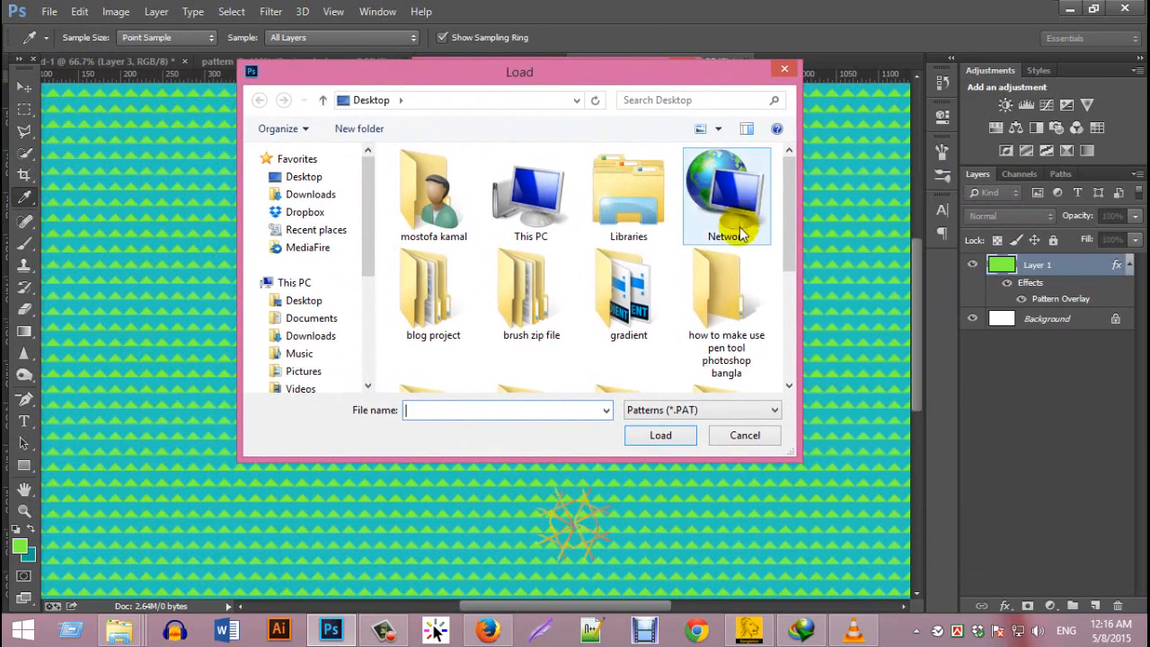
drag(786, 238, 788, 359)
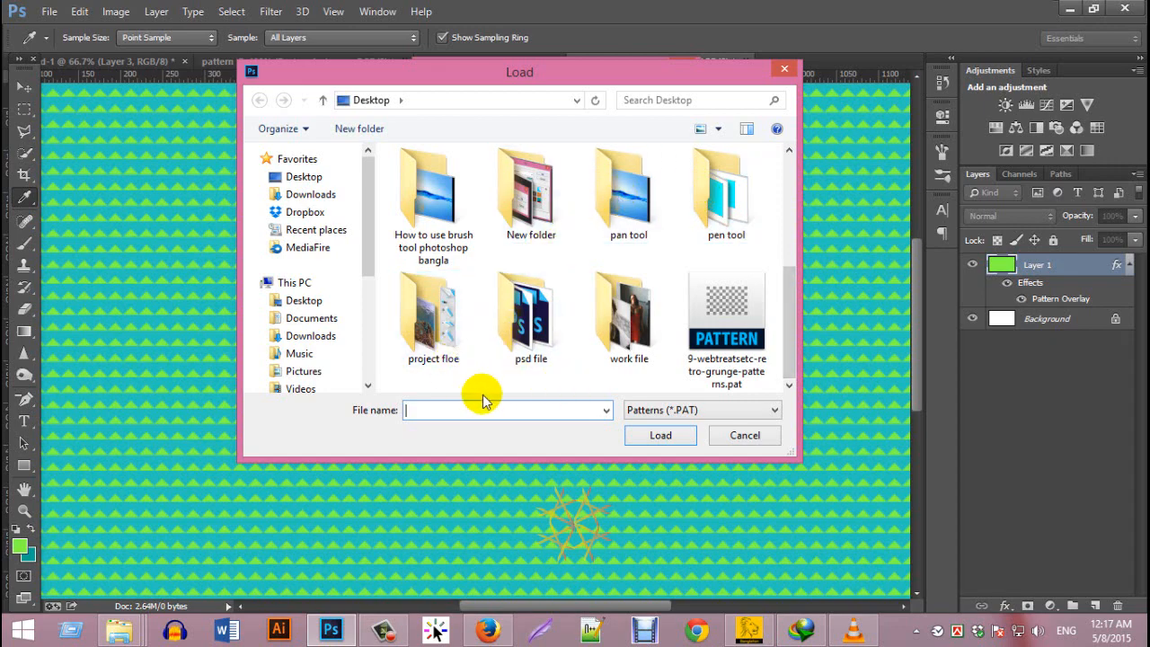
Step: Search the Compressed folder in Downloads for pattern files, including the 9_retro_grunge_wallpaper_pattern_31666 folder and its webtreatsetc subfolder
click(321, 195)
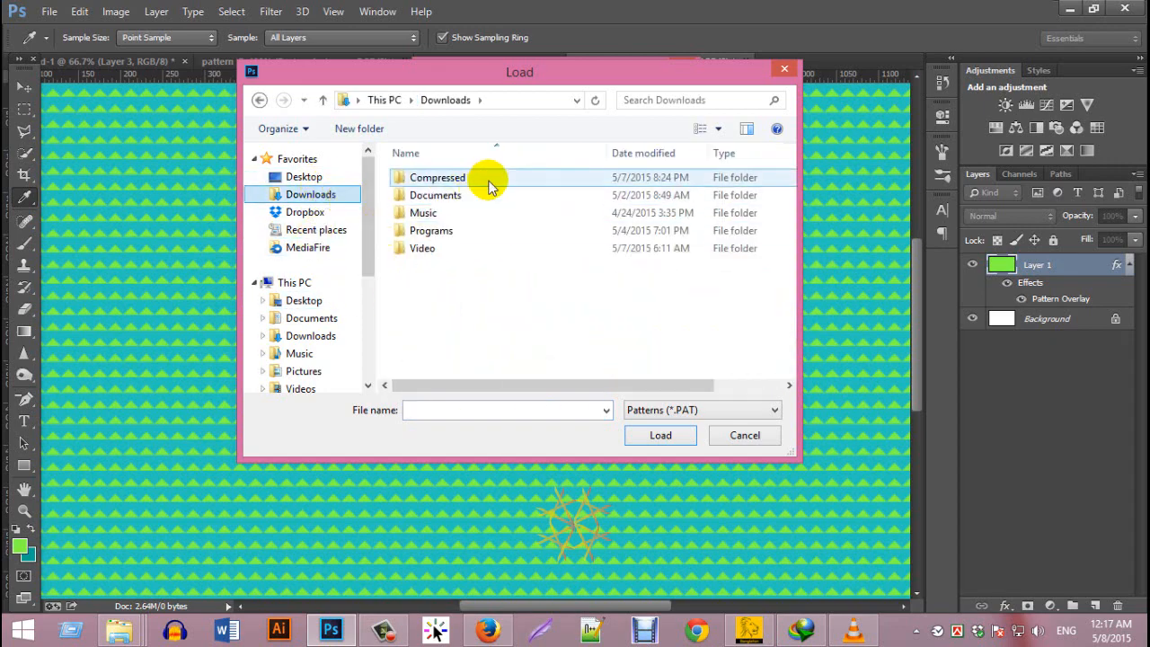
double_click(501, 179)
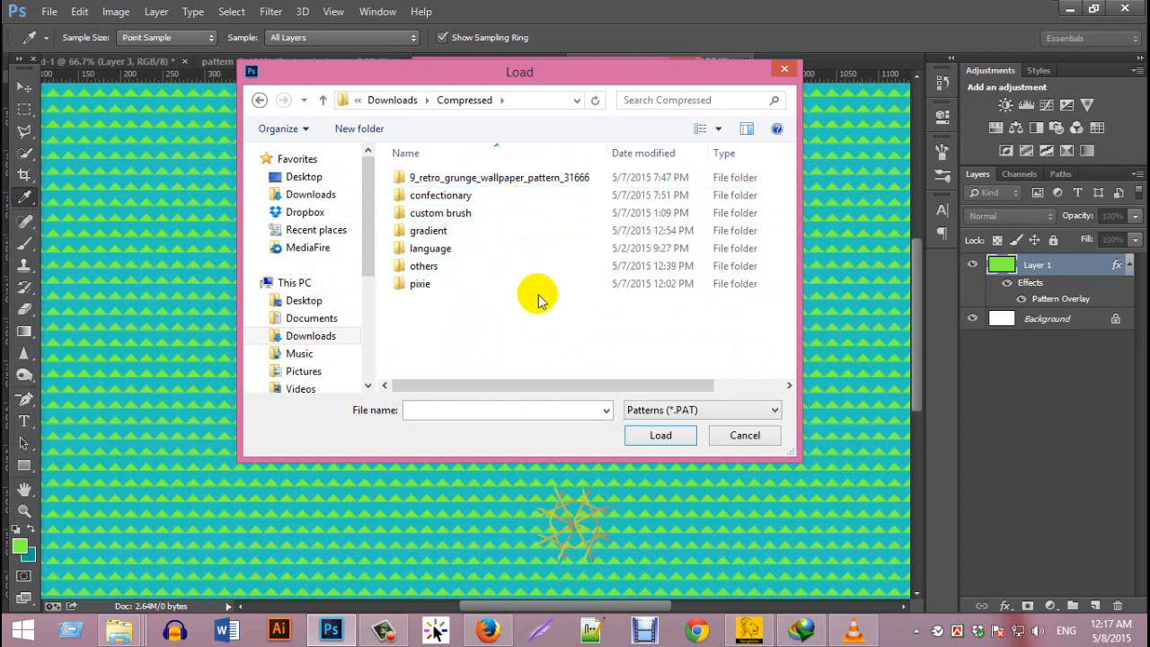
scroll(538, 296, down, 2)
scroll(539, 297, up, 2)
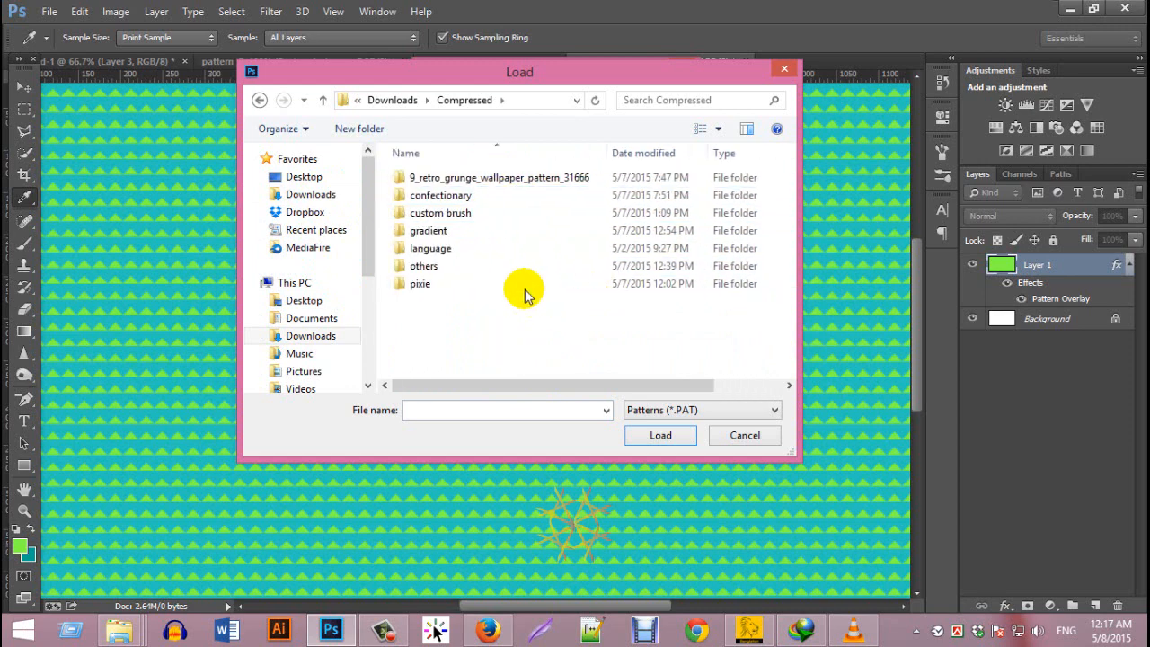
click(521, 184)
double_click(520, 184)
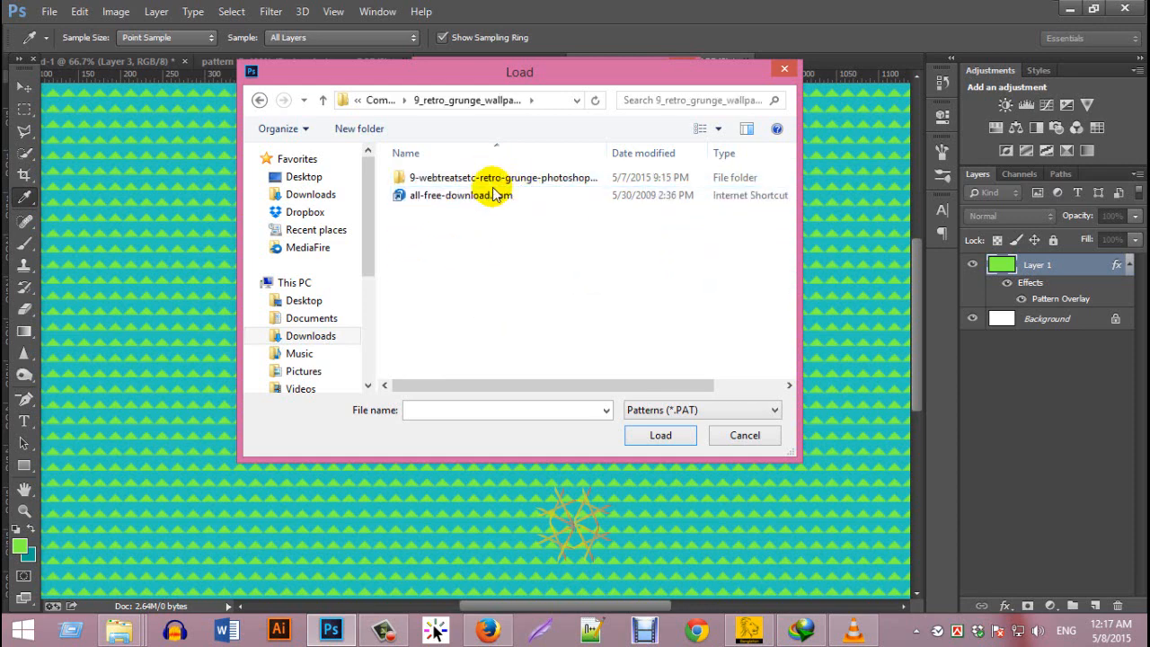
double_click(508, 181)
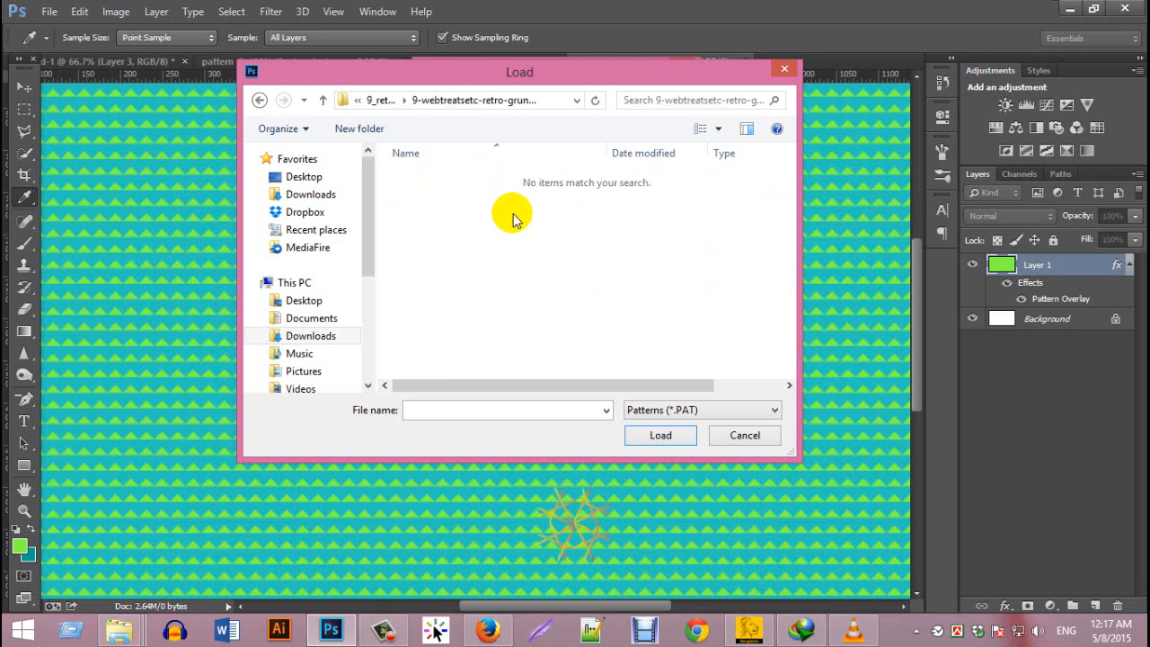
Step: Return to the Desktop to check it for pattern files, and cancel both the pattern loading and the fill
double_click(259, 100)
click(259, 101)
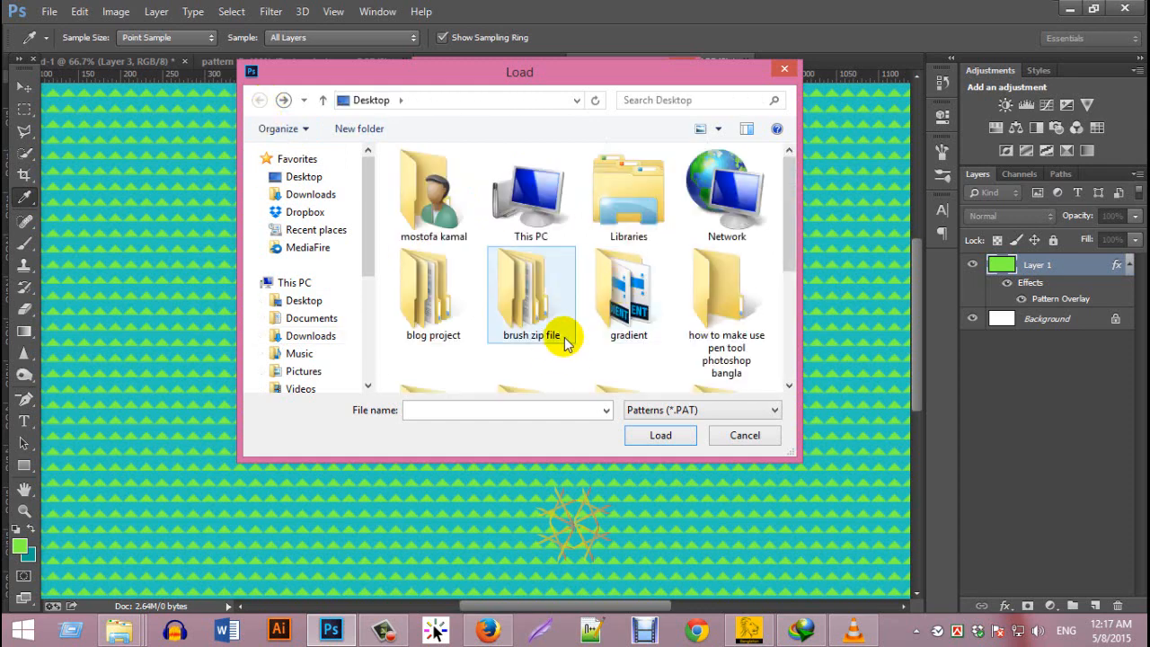
scroll(566, 337, down, 3)
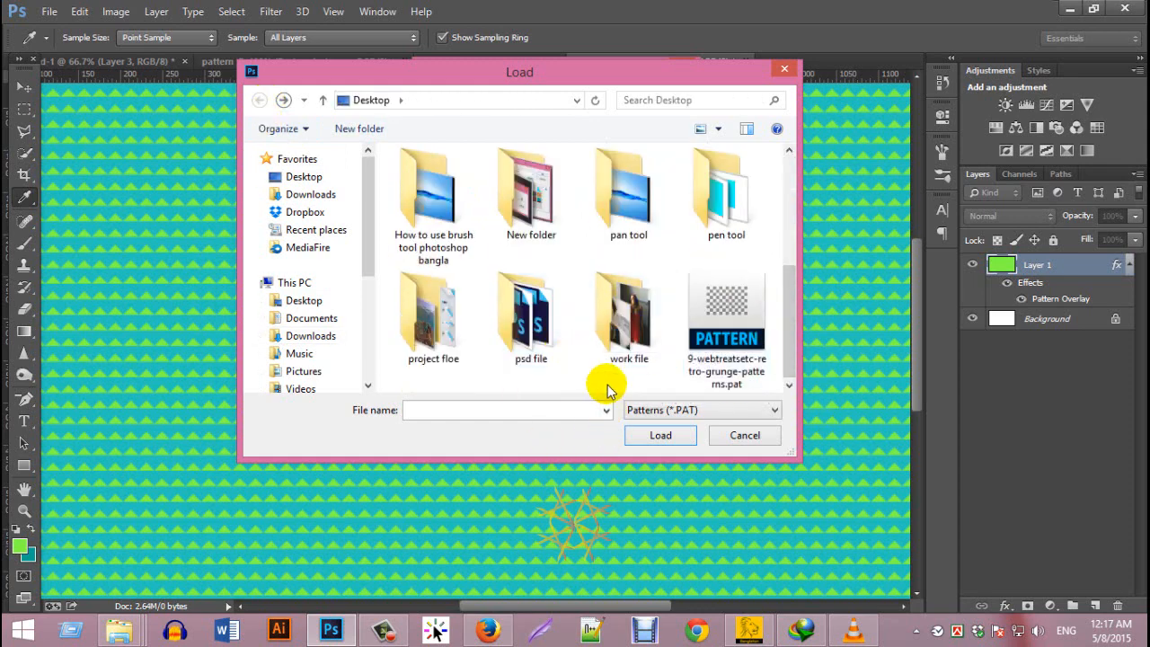
scroll(606, 384, up, 5)
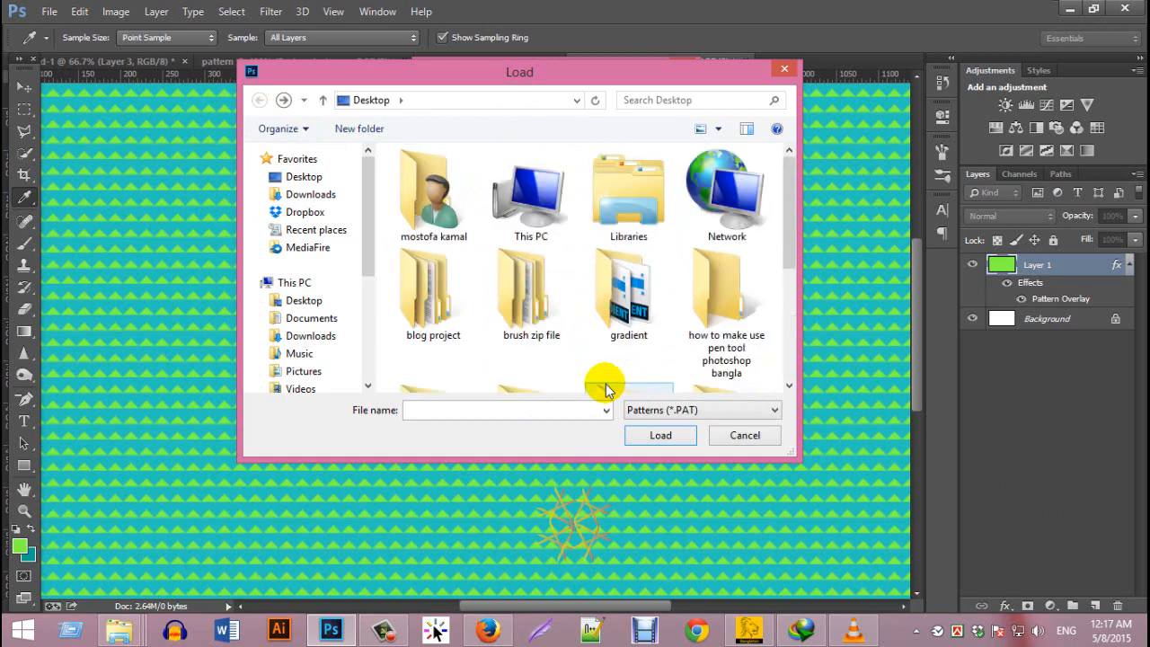
click(530, 296)
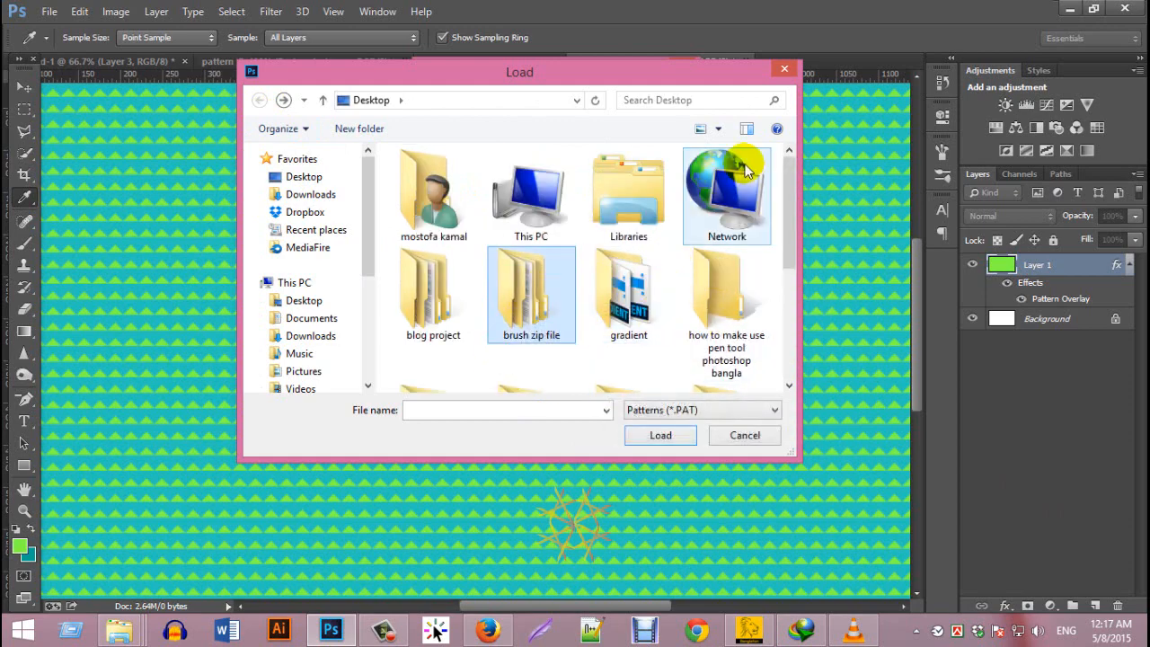
click(785, 71)
click(678, 137)
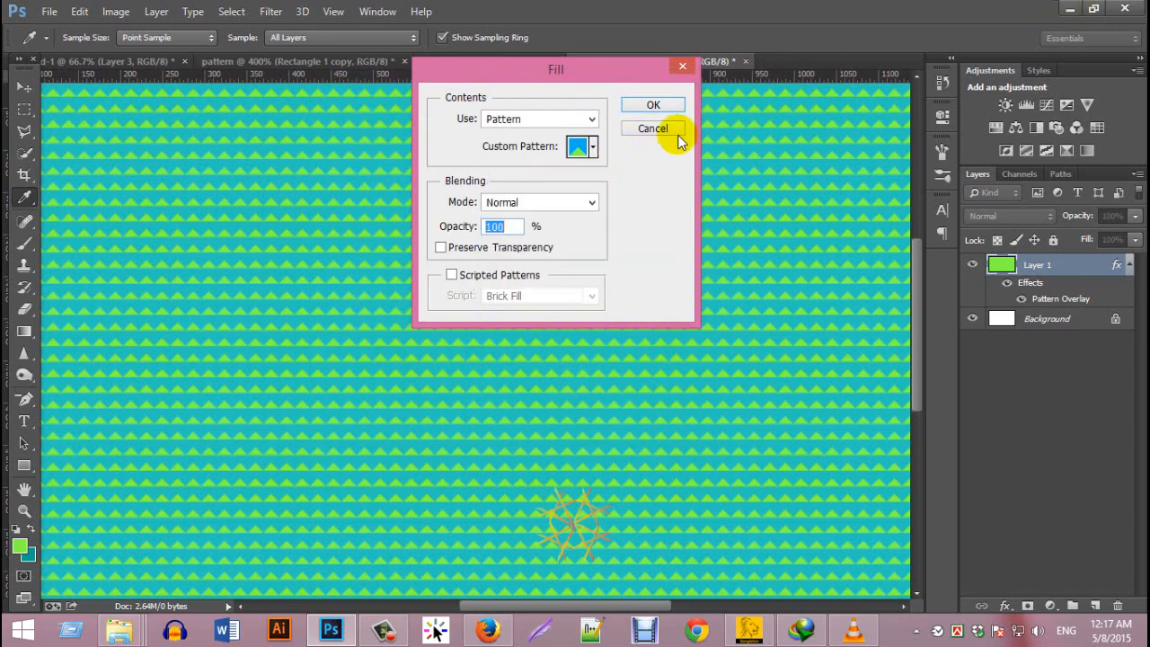
click(653, 131)
Step: Minimize the open windows and open the Compressed folder inside Downloads in File Explorer
click(1069, 9)
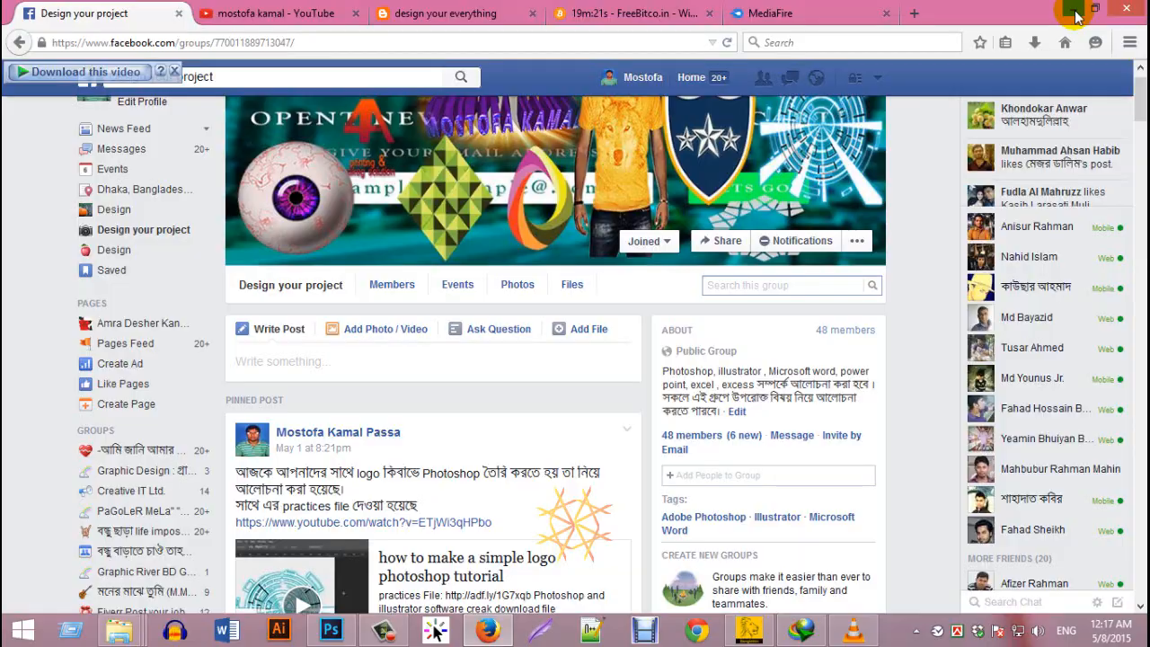
click(1072, 9)
click(724, 22)
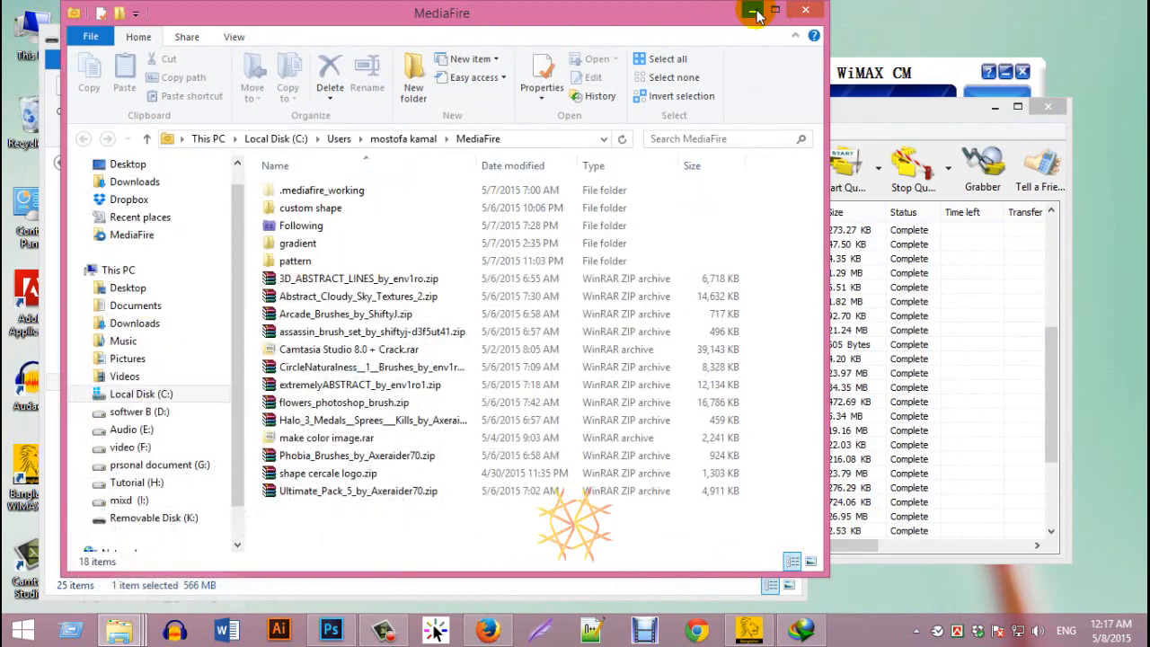
click(753, 12)
click(719, 52)
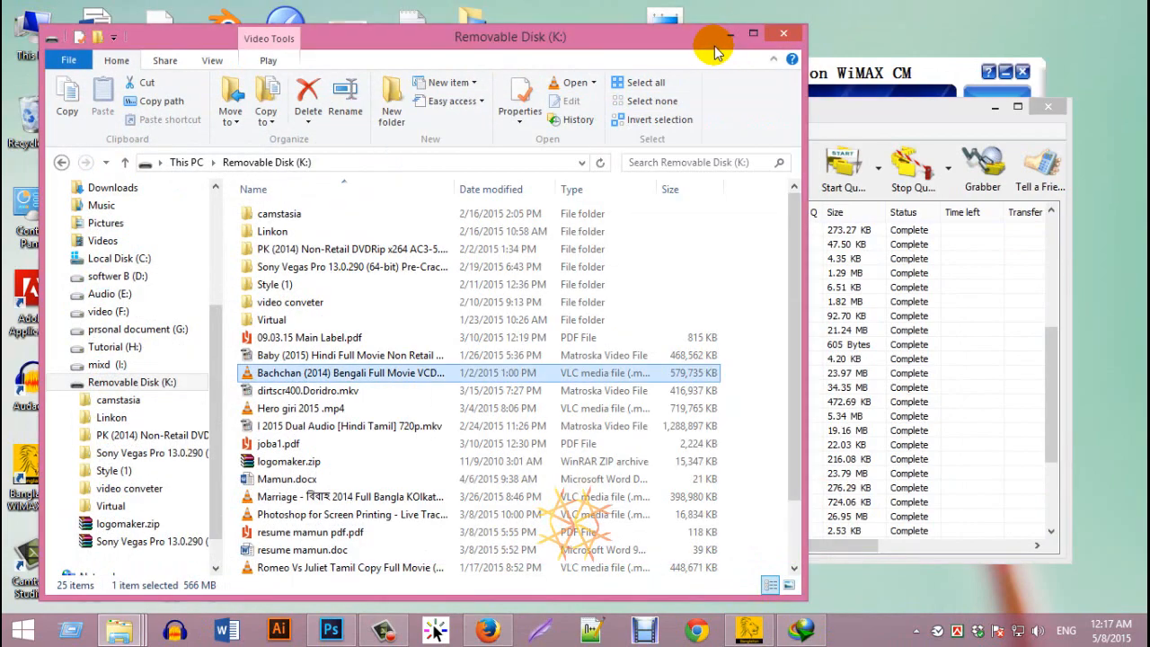
click(729, 36)
double_click(34, 31)
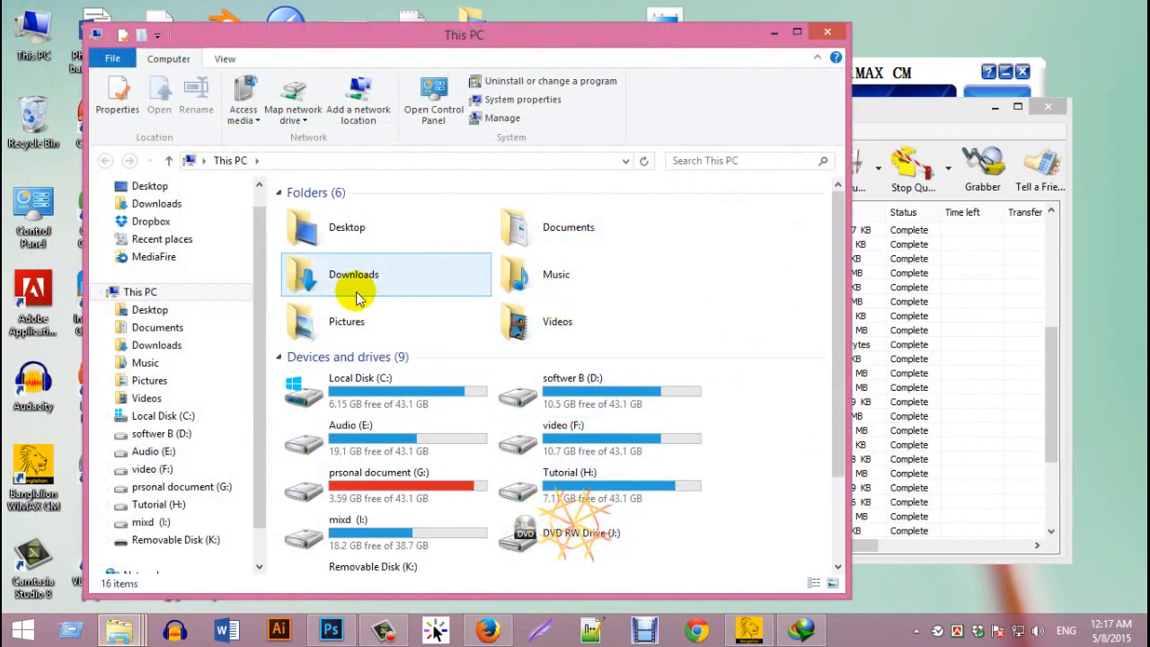
double_click(391, 286)
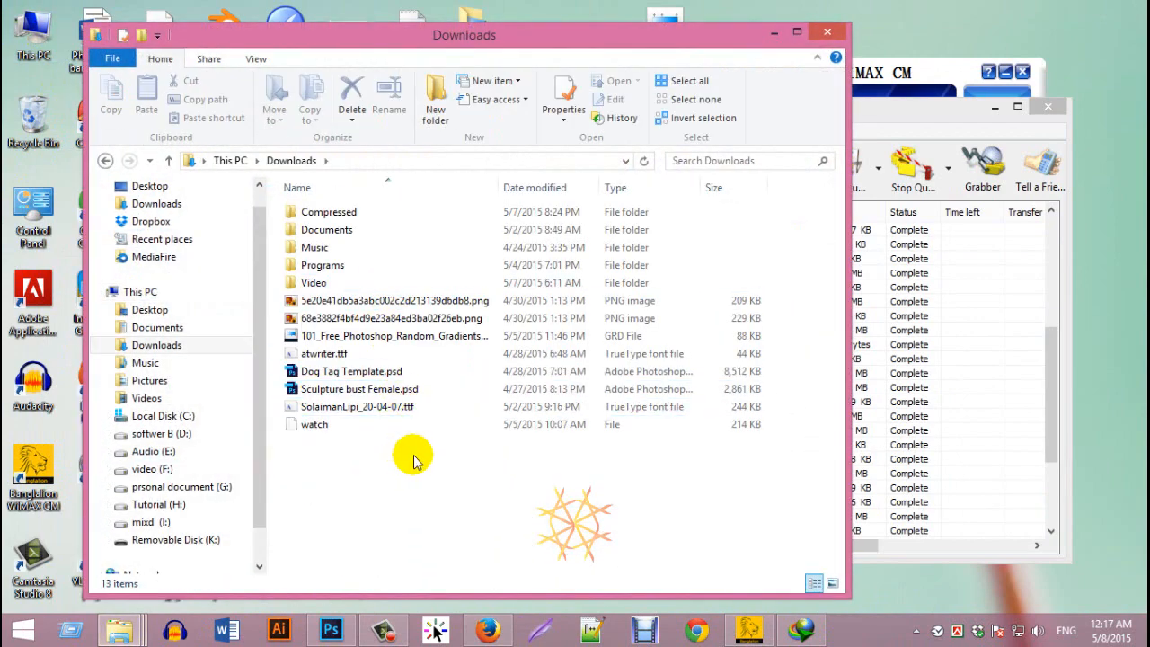
double_click(411, 214)
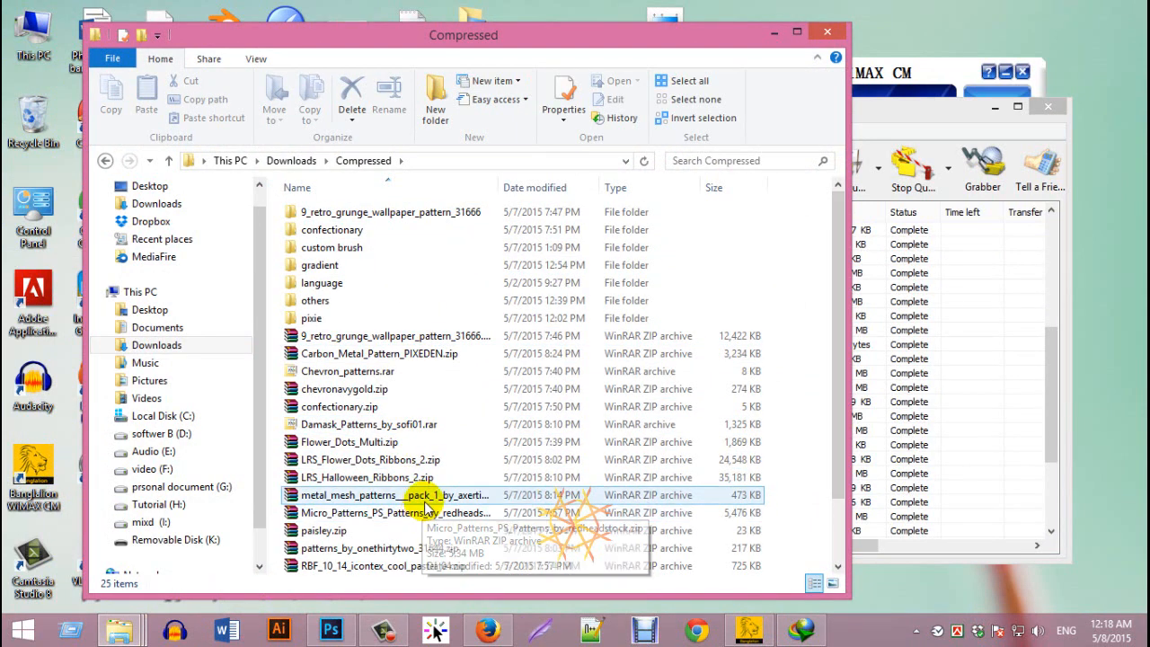
Step: Cut all the ZIP and RAR archives in the Compressed folder, from 9_retro_grunge_wallpaper_pattern_31666 through Ultimate_Carbon_Patterns_Pack
scroll(413, 509, down, 2)
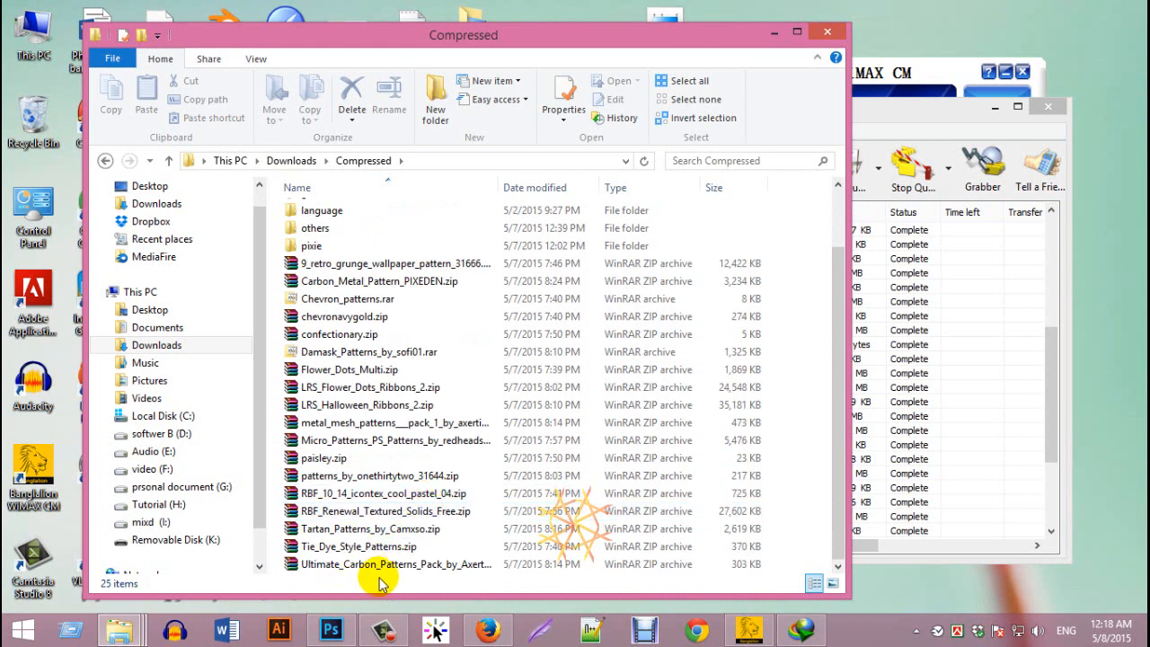
scroll(385, 341, up, 2)
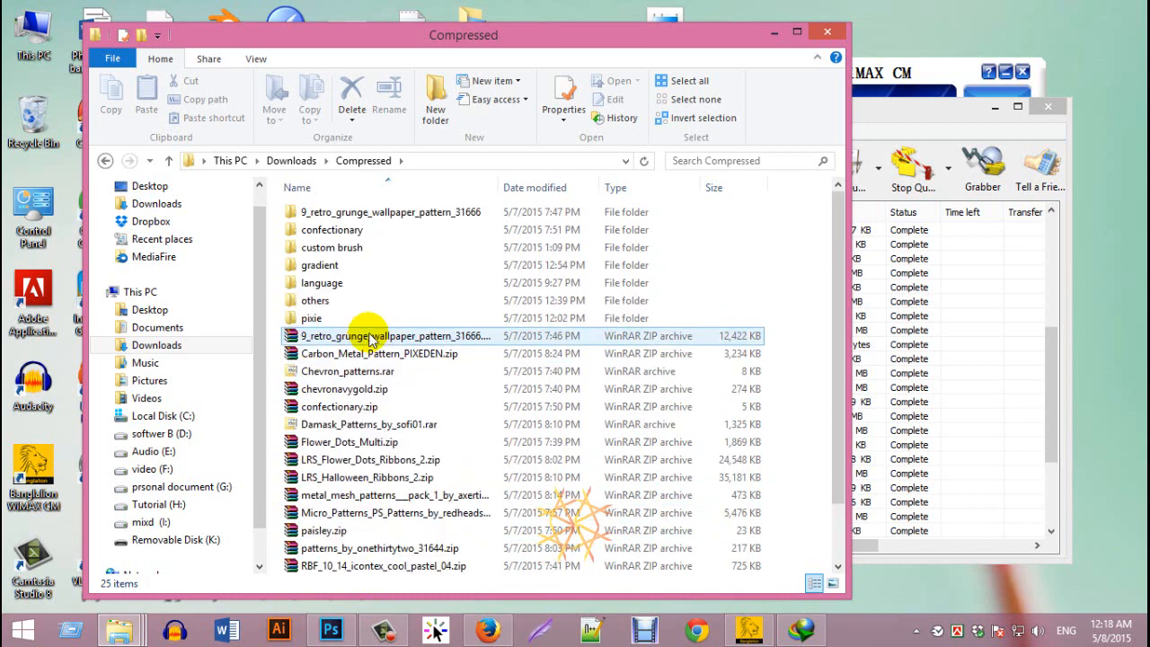
click(425, 355)
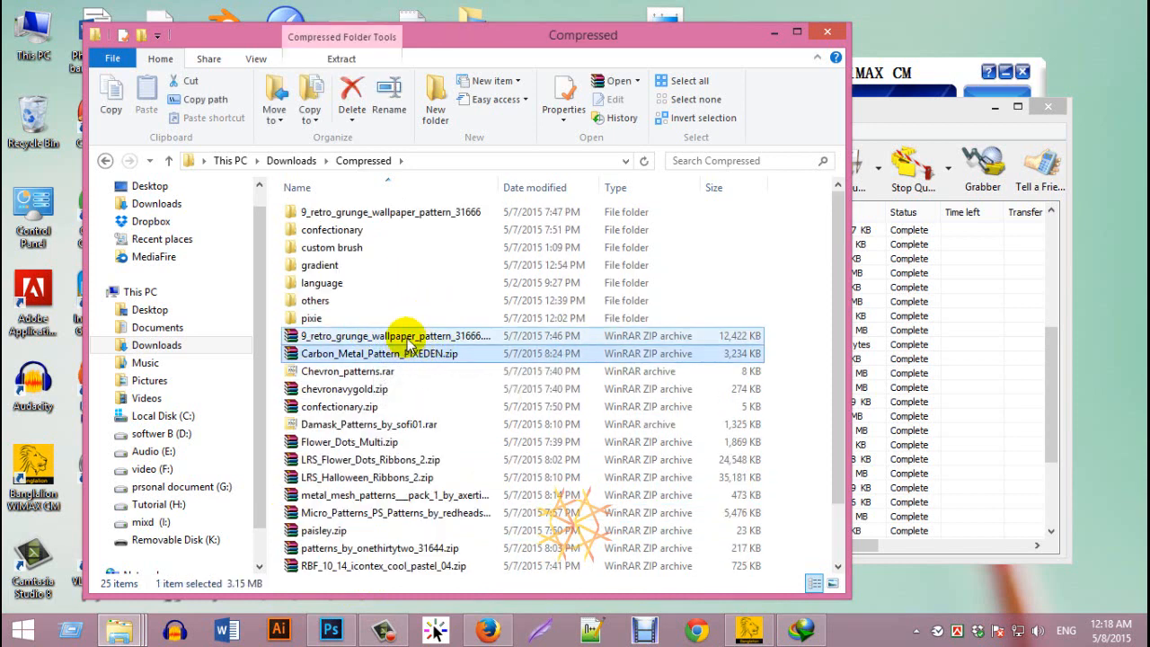
click(408, 337)
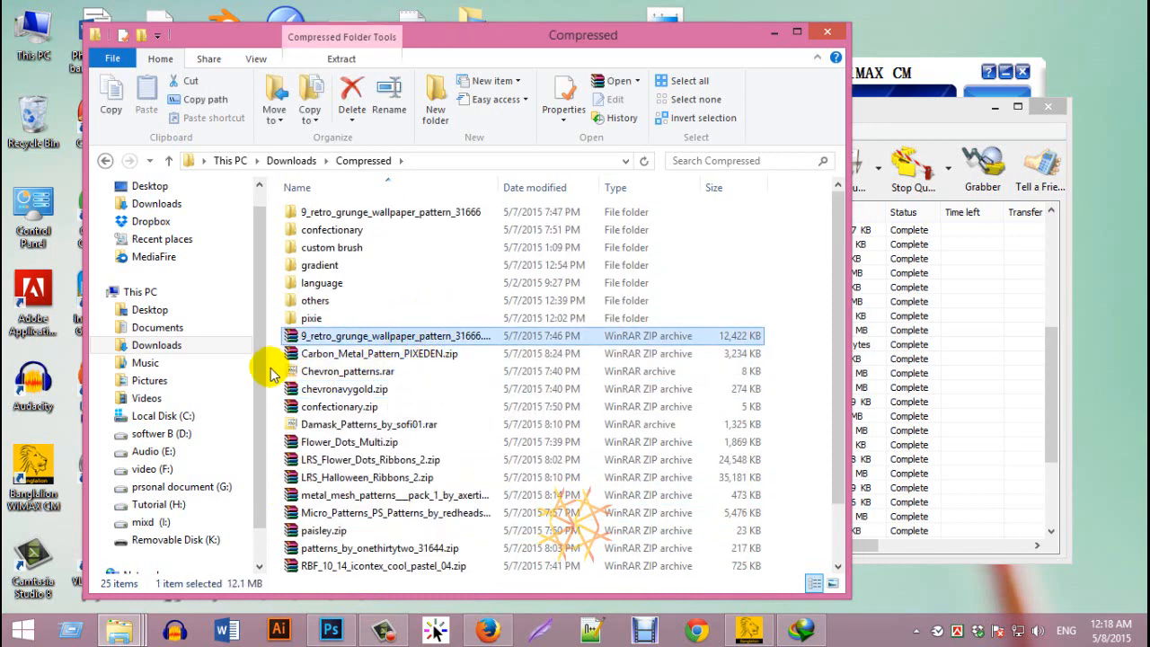
drag(274, 344, 612, 585)
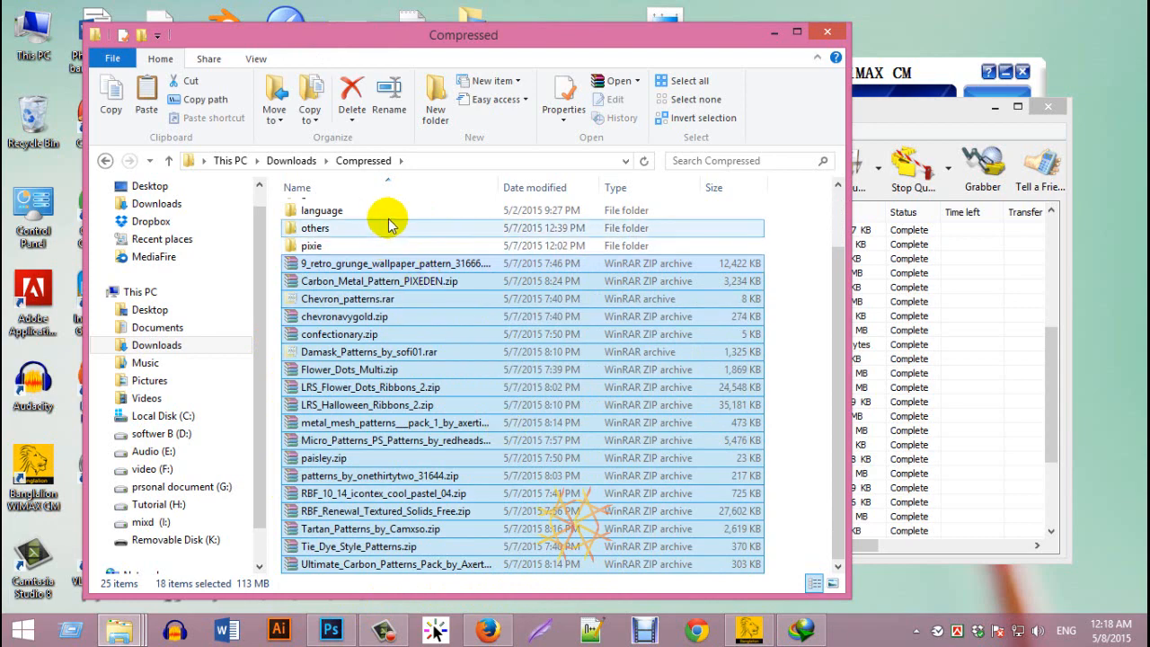
click(431, 223)
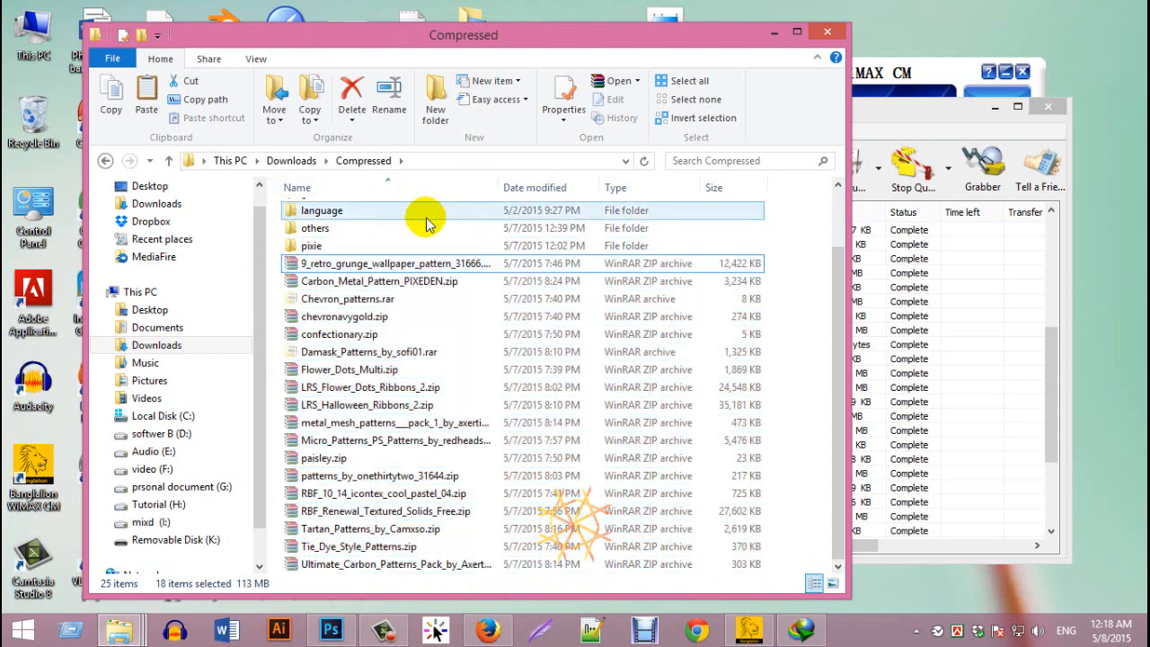
Step: Create a new folder named pattern inside the Compressed folder
right_click(430, 221)
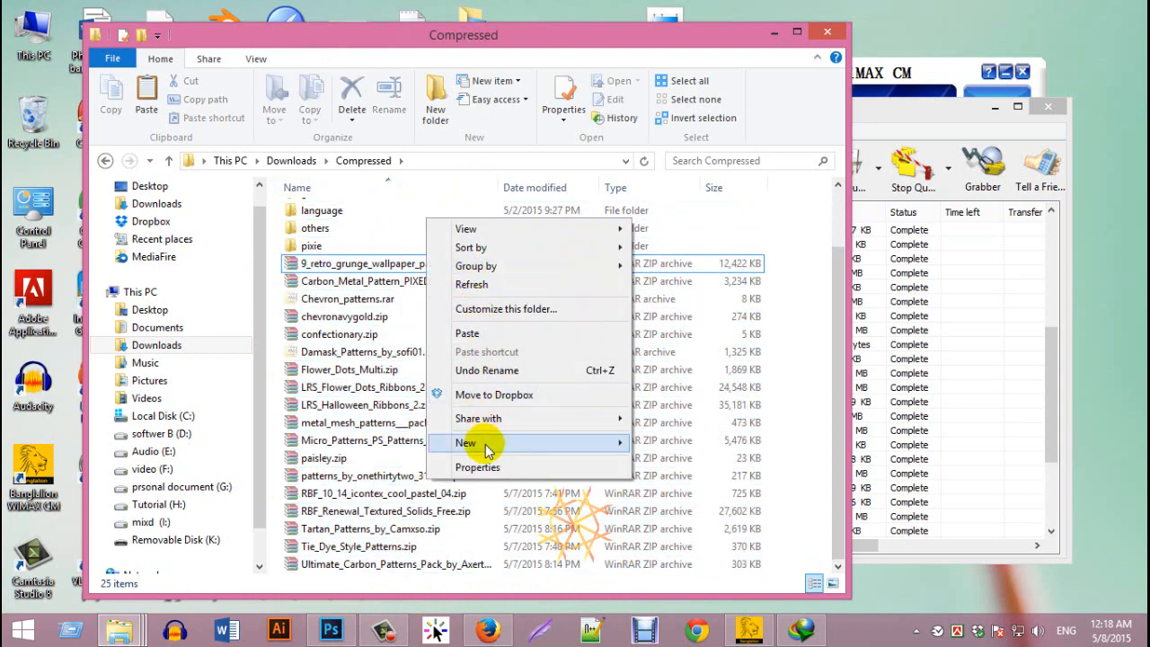
mouse_move(489, 440)
click(675, 232)
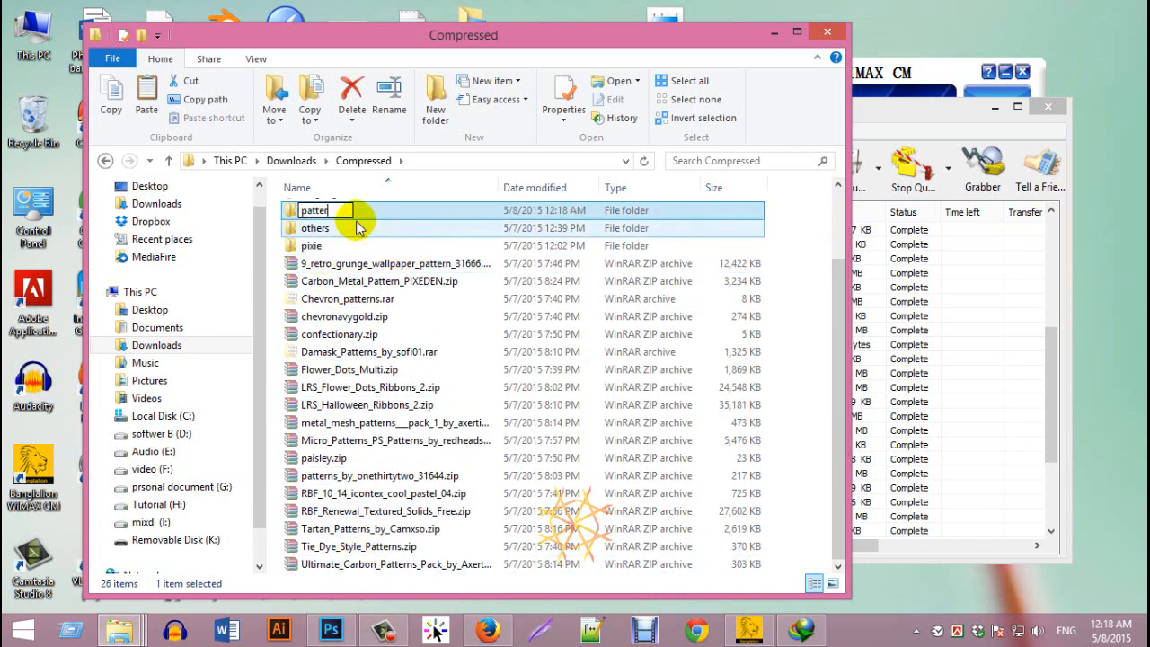
key(Return)
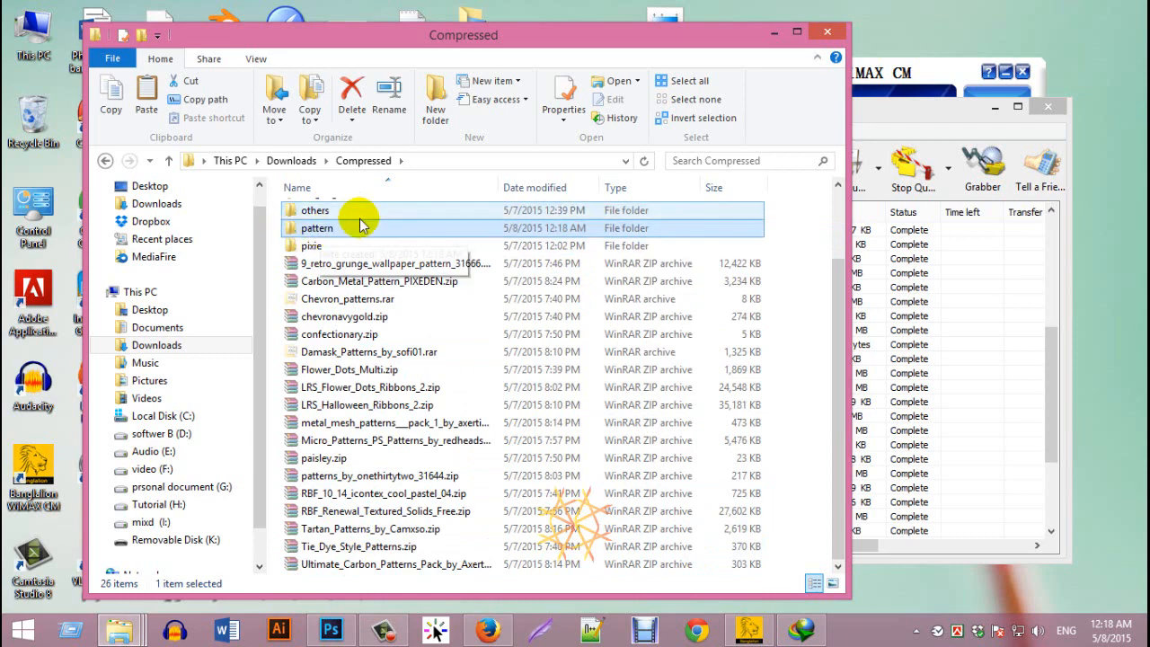
Step: Paste the cut archives into the pattern folder
double_click(310, 228)
right_click(341, 238)
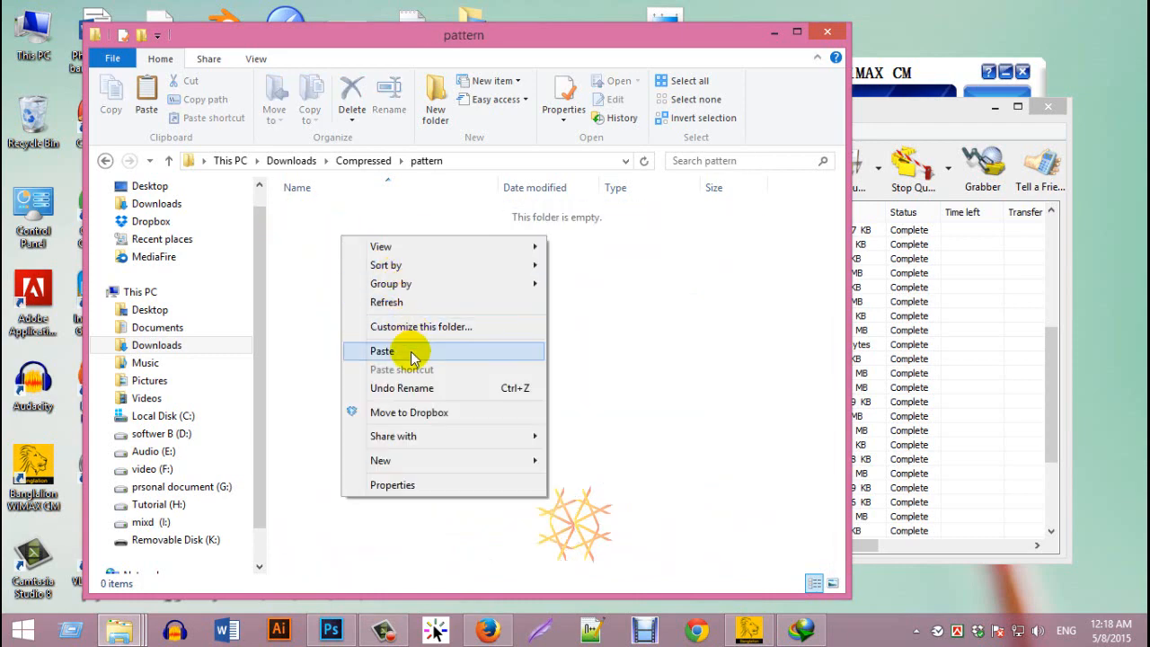
click(469, 351)
click(487, 539)
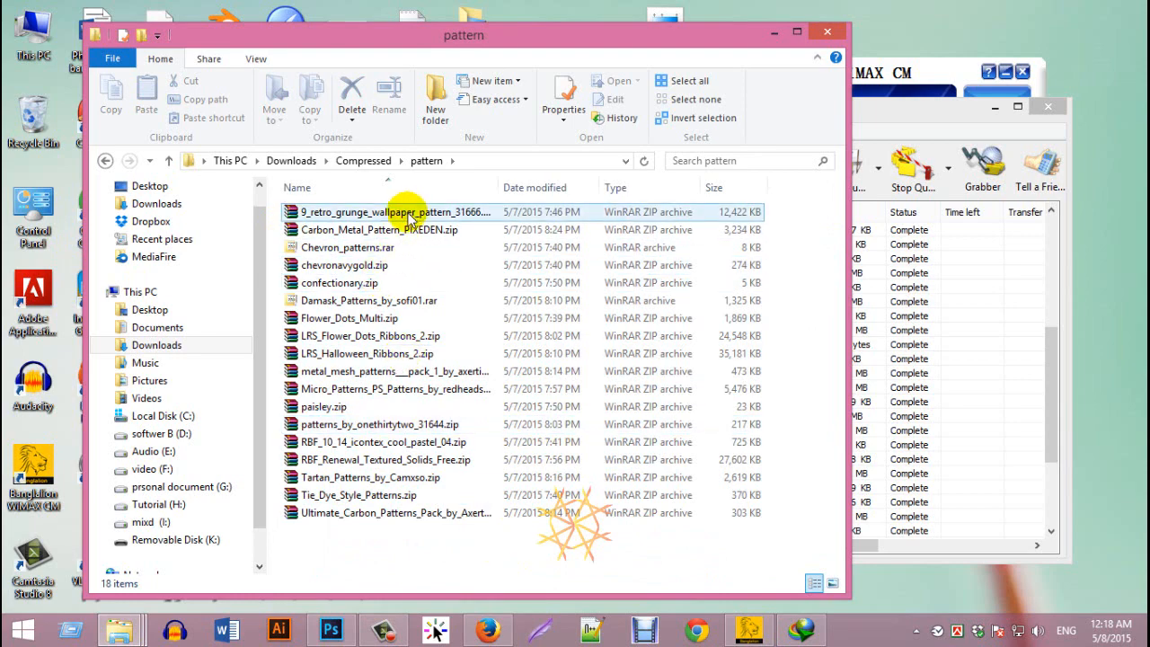
Step: Extract the 9_retro_grunge_wallpaper_pattern_31666 archive into its own folder and open its 9-webtreatsetc-retro-grunge-photoshop-patterns subfolder
right_click(408, 212)
click(355, 318)
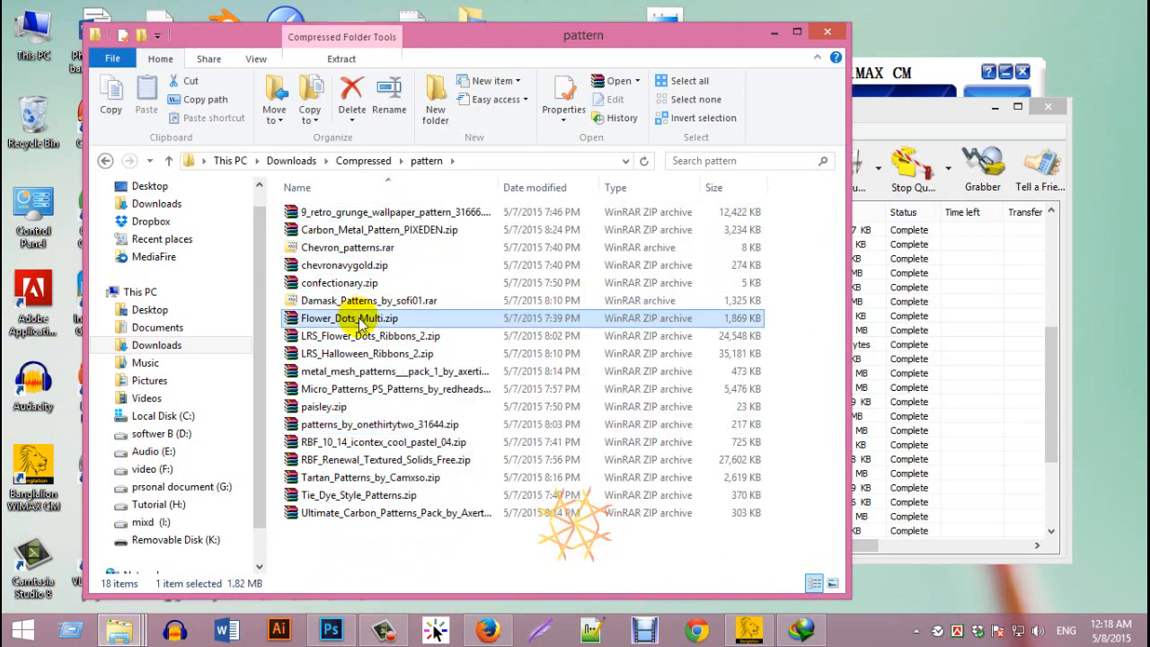
click(426, 215)
right_click(438, 215)
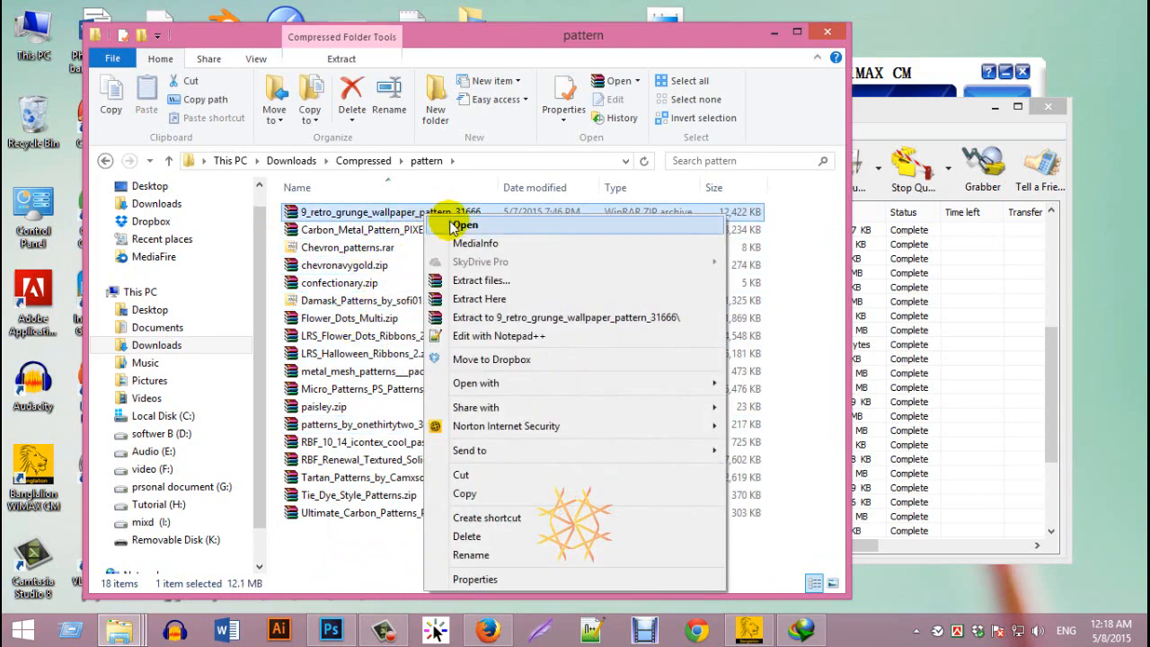
drag(449, 258, 493, 282)
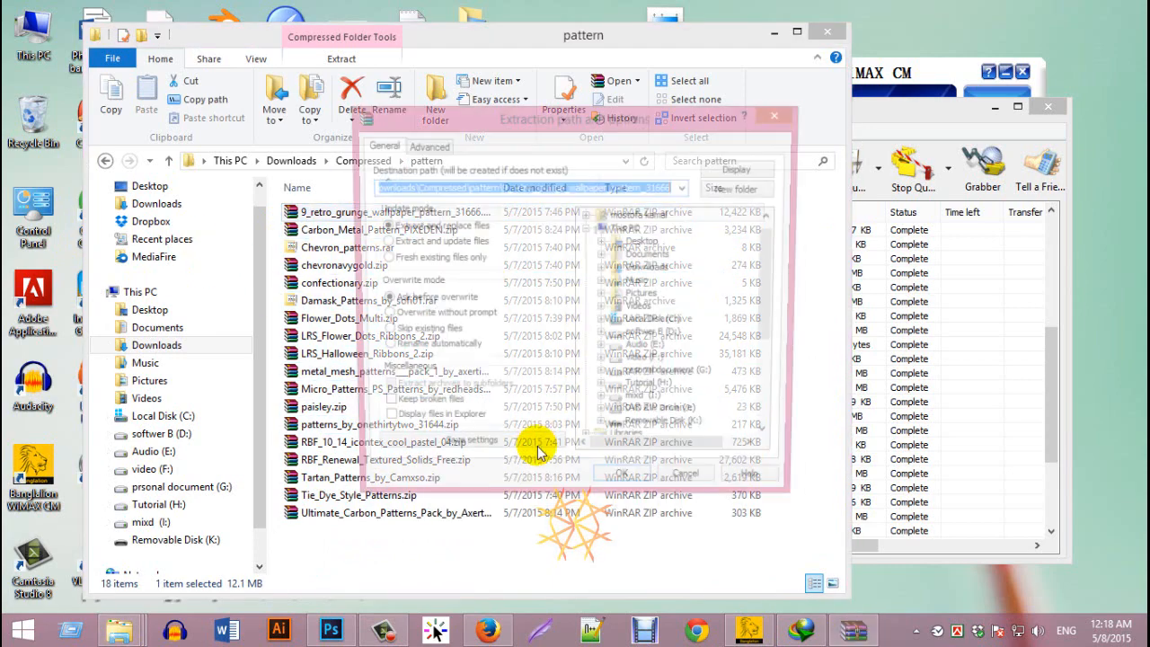
click(622, 489)
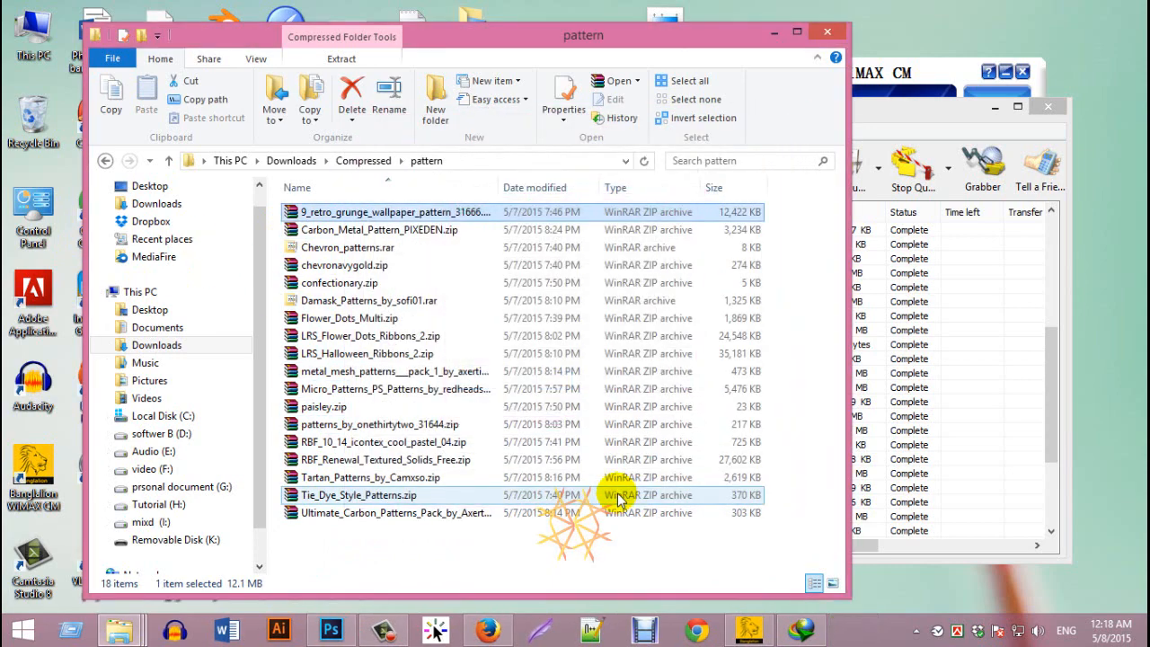
double_click(434, 213)
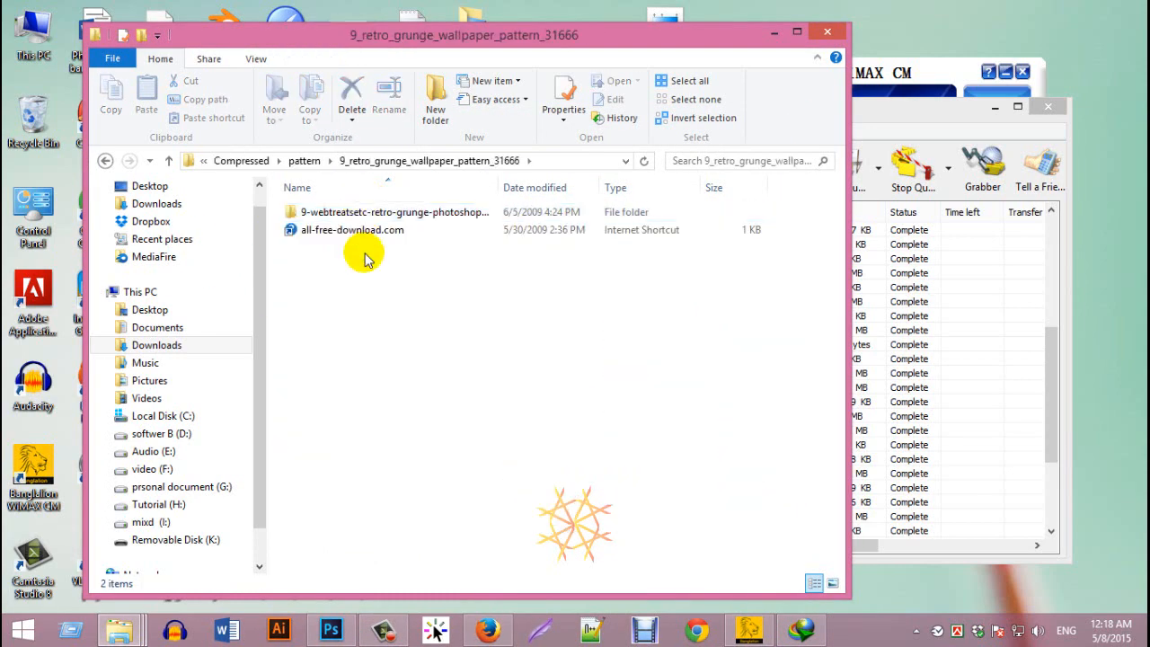
double_click(436, 218)
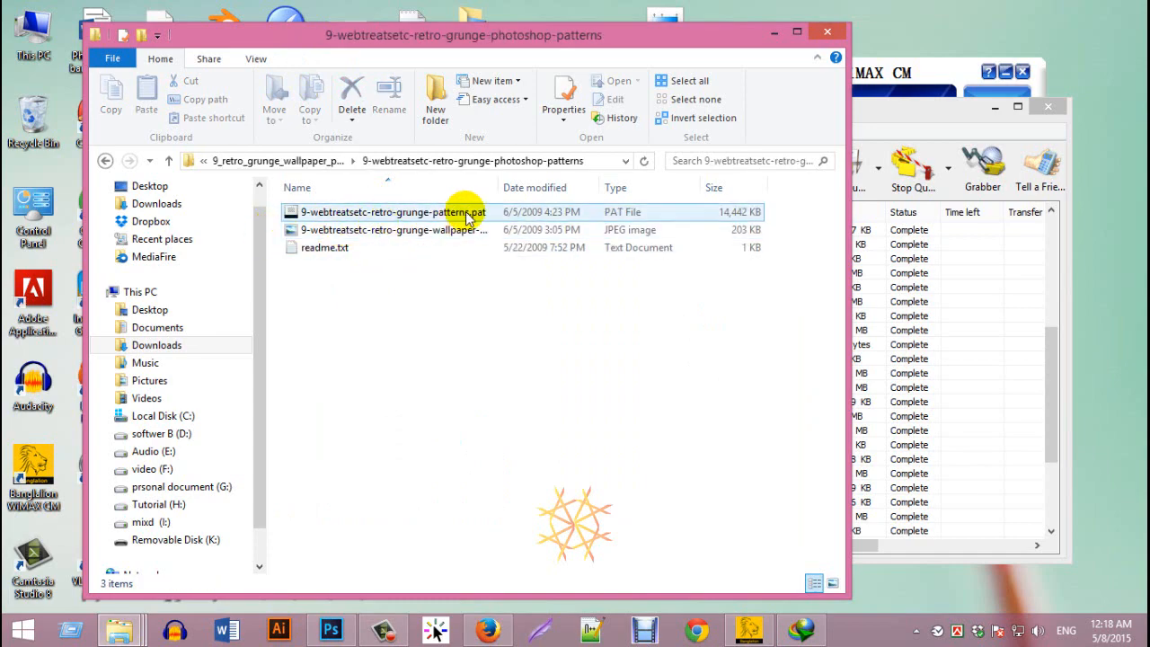
Step: Switch to Photoshop and start loading patterns from the custom pattern picker of a Fill on Layer 1
click(353, 628)
click(80, 11)
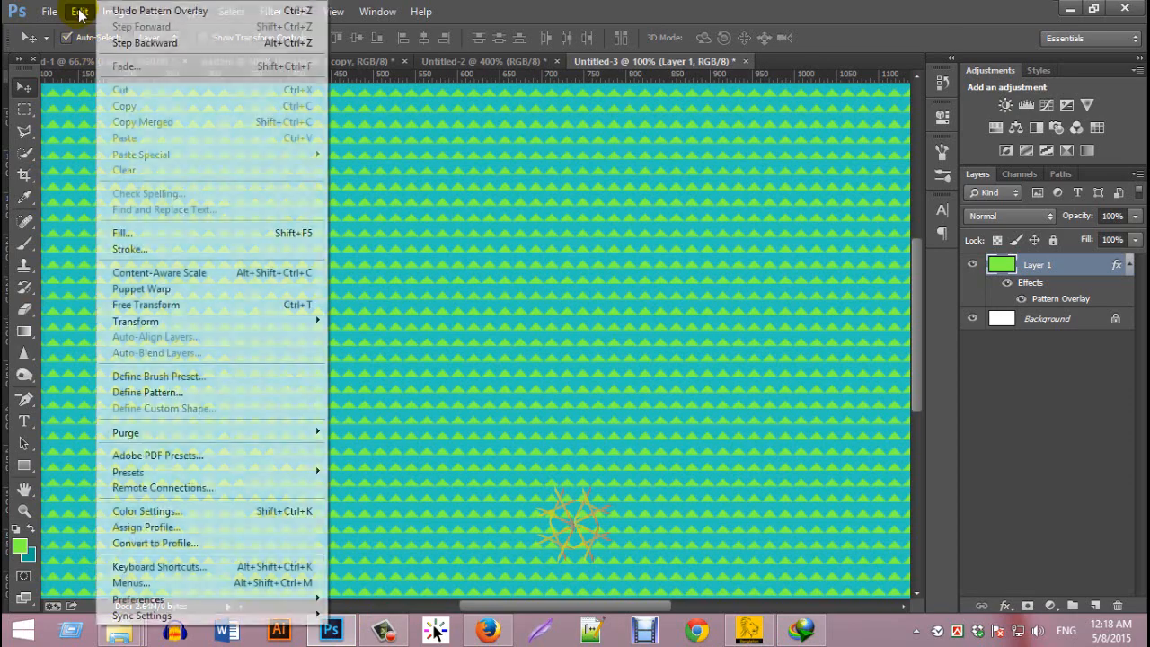
click(121, 233)
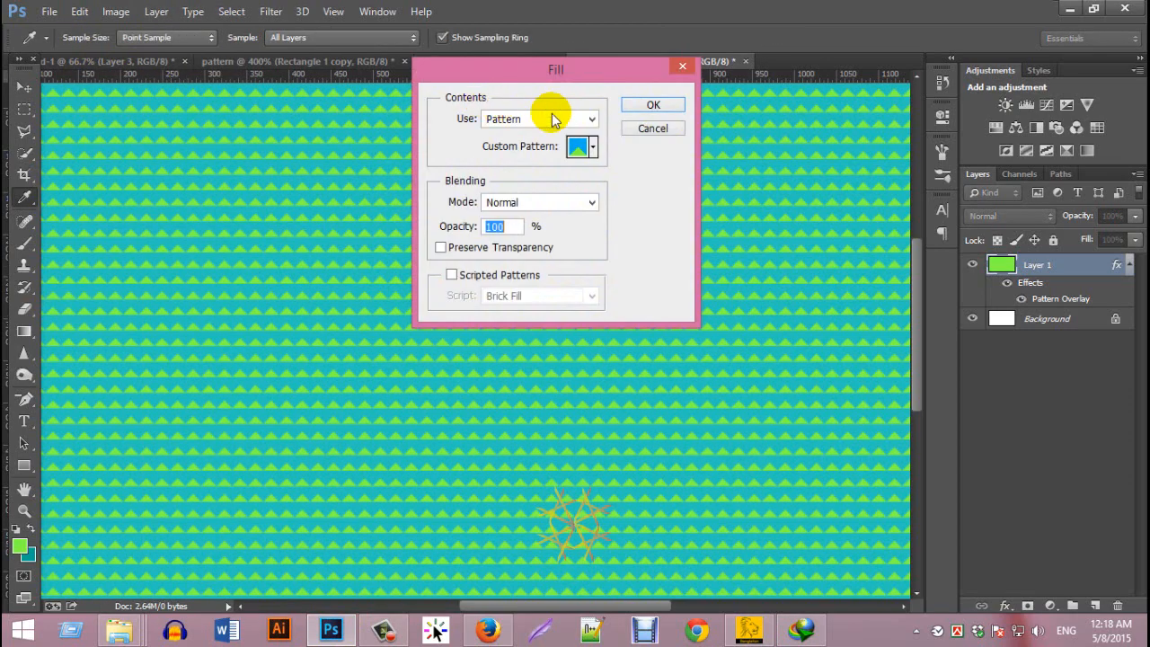
click(593, 149)
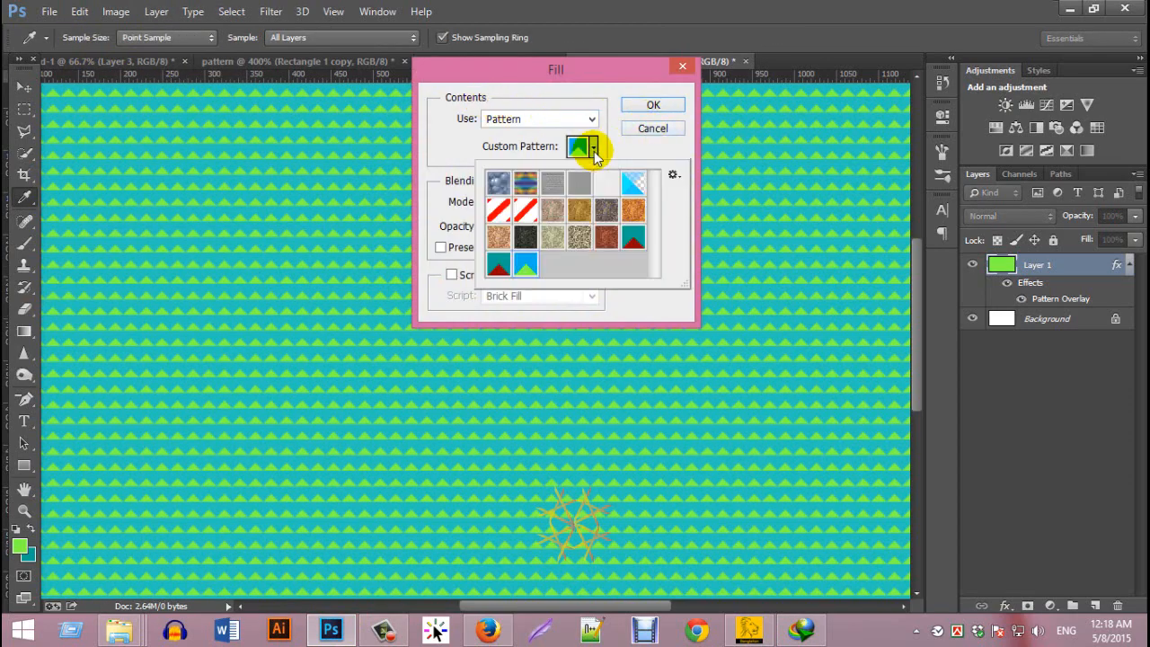
click(672, 176)
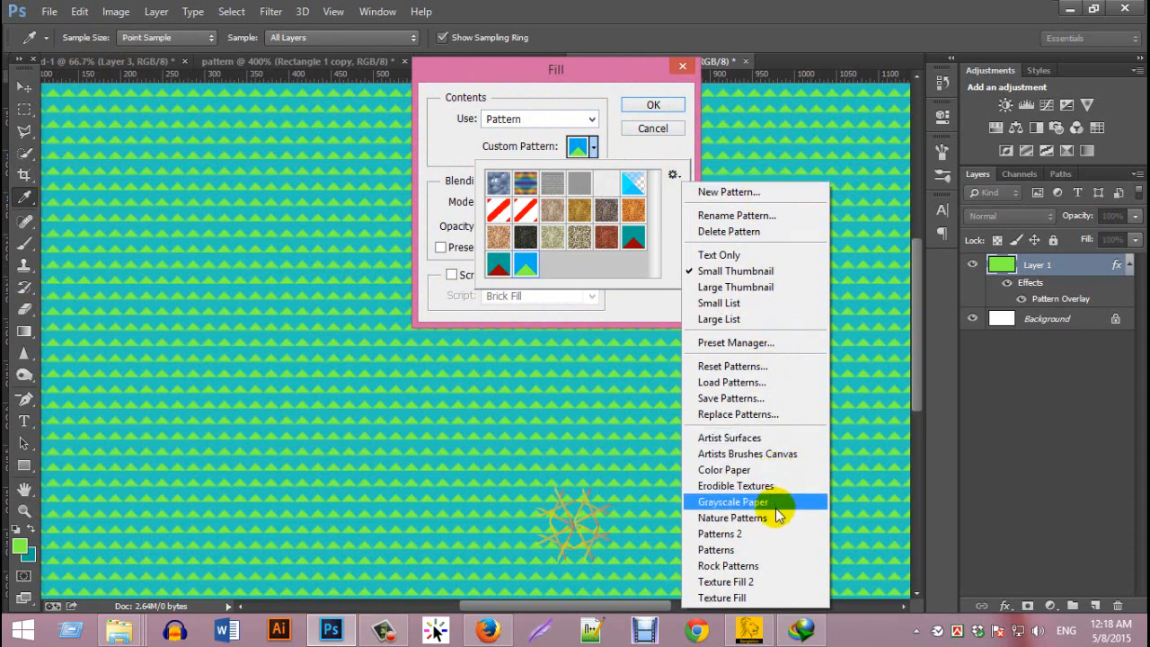
click(761, 382)
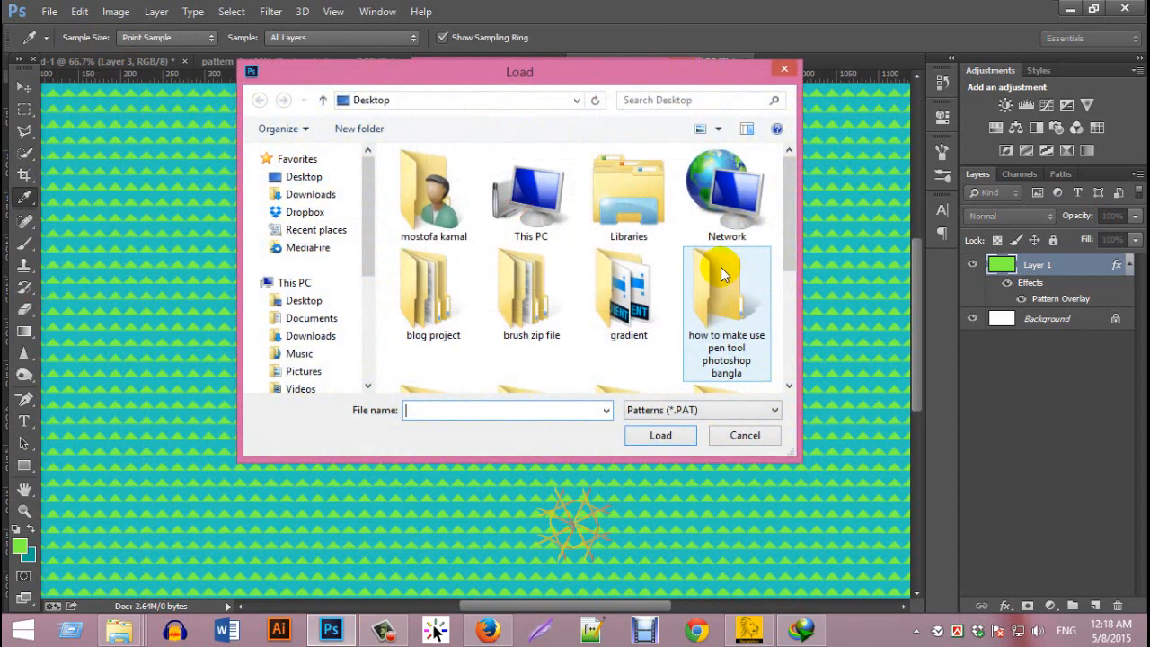
Step: Load 9-webtreatsetc-retro-grunge-patterns.pat from the extracted retro grunge folder under Downloads, Compressed, pattern
click(316, 194)
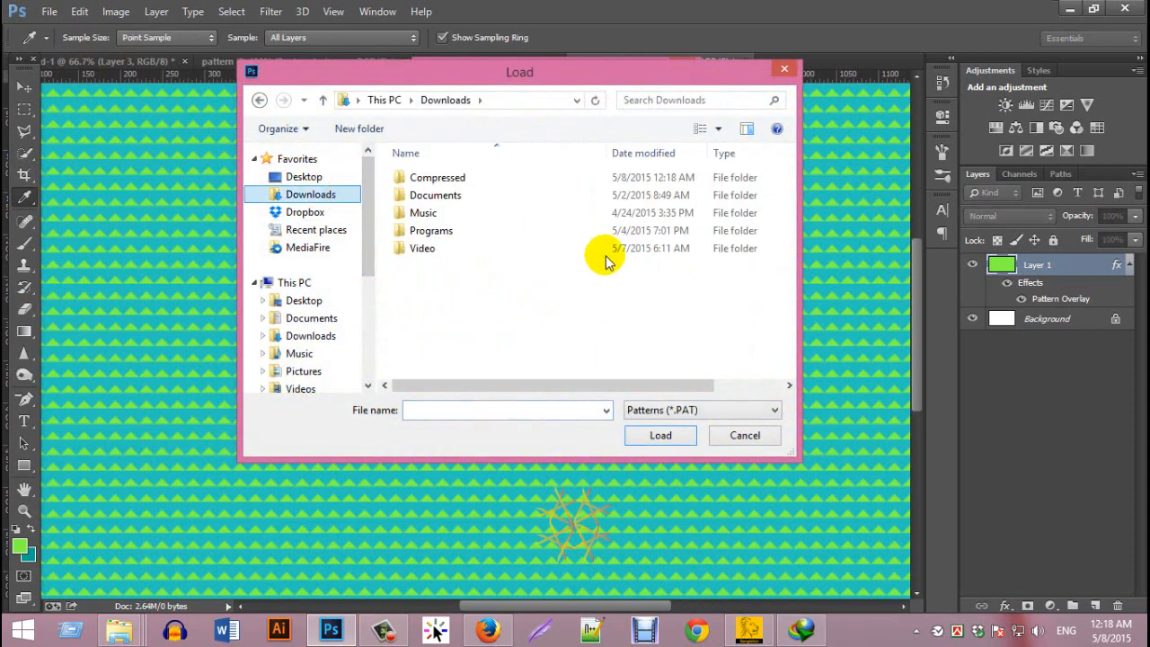
double_click(474, 179)
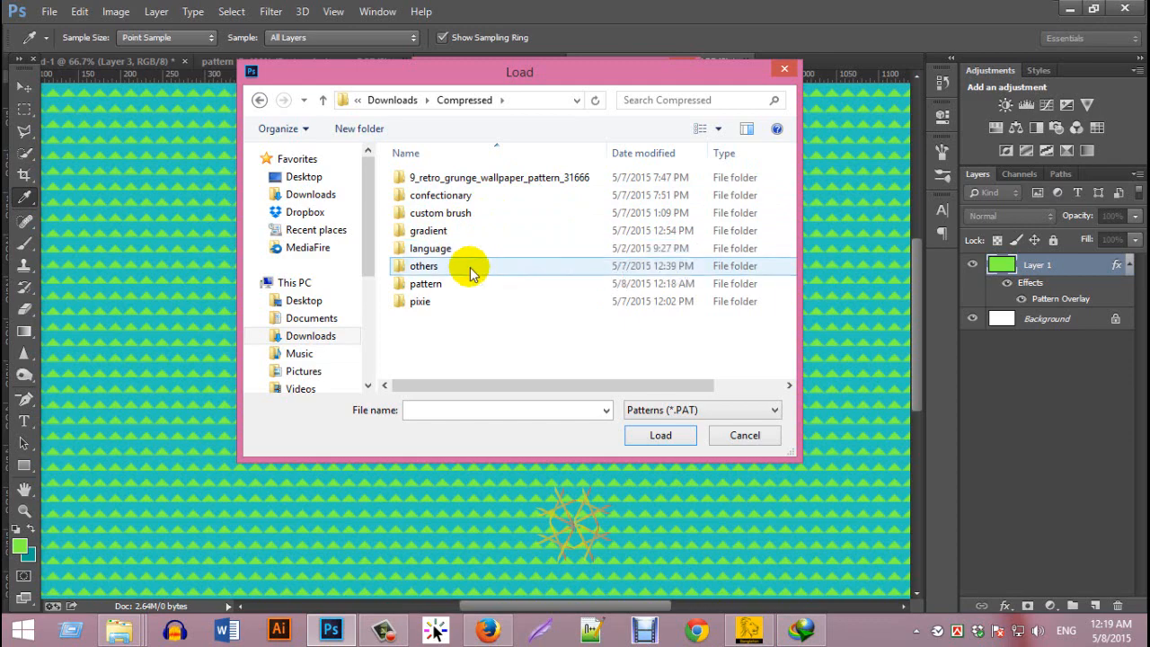
click(466, 285)
double_click(466, 285)
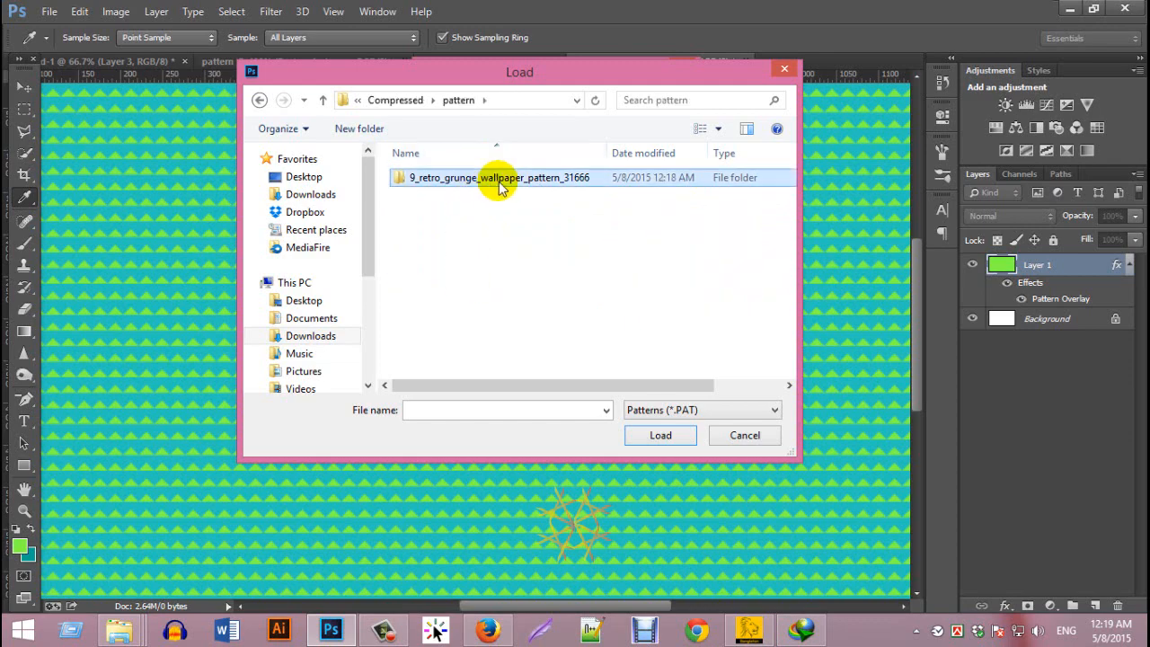
double_click(500, 179)
double_click(503, 179)
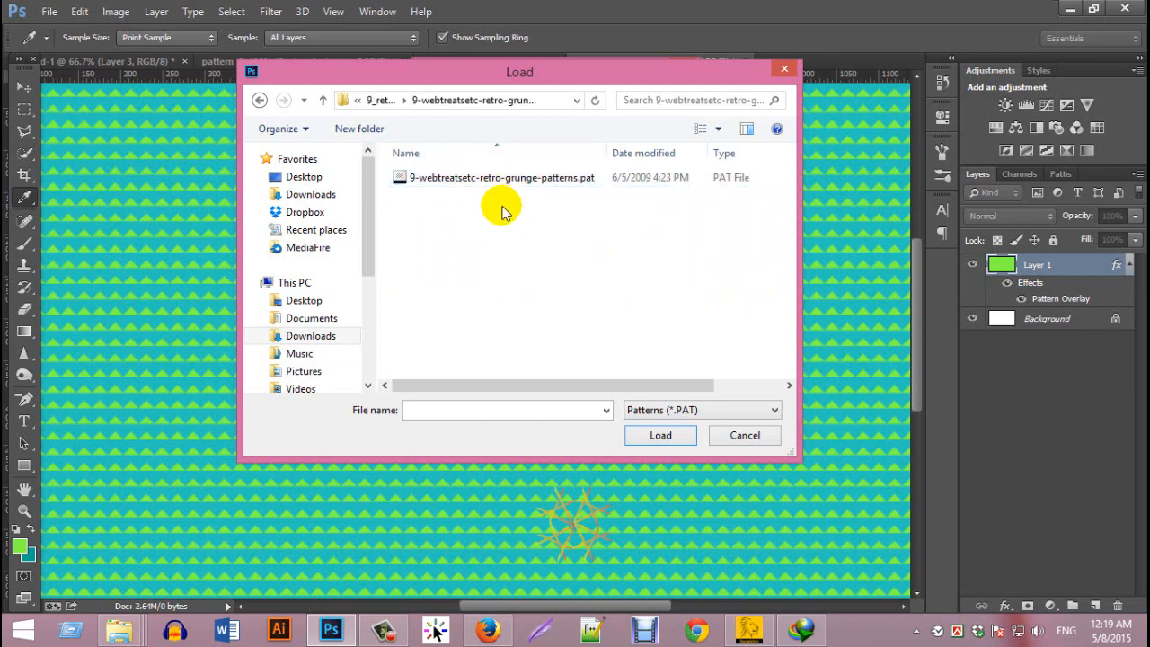
click(509, 184)
double_click(510, 184)
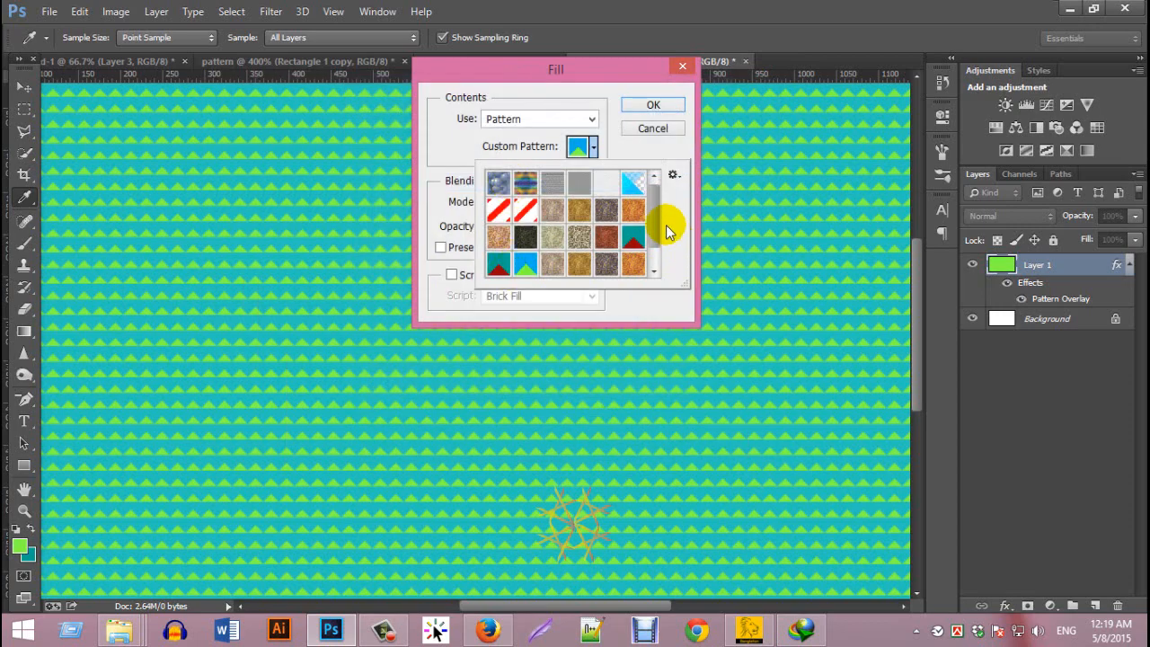
Step: Fill Layer 1 with the light orange-brown retro grunge pattern from the last row of the loaded set, in Normal mode at 100% opacity
drag(656, 220, 653, 265)
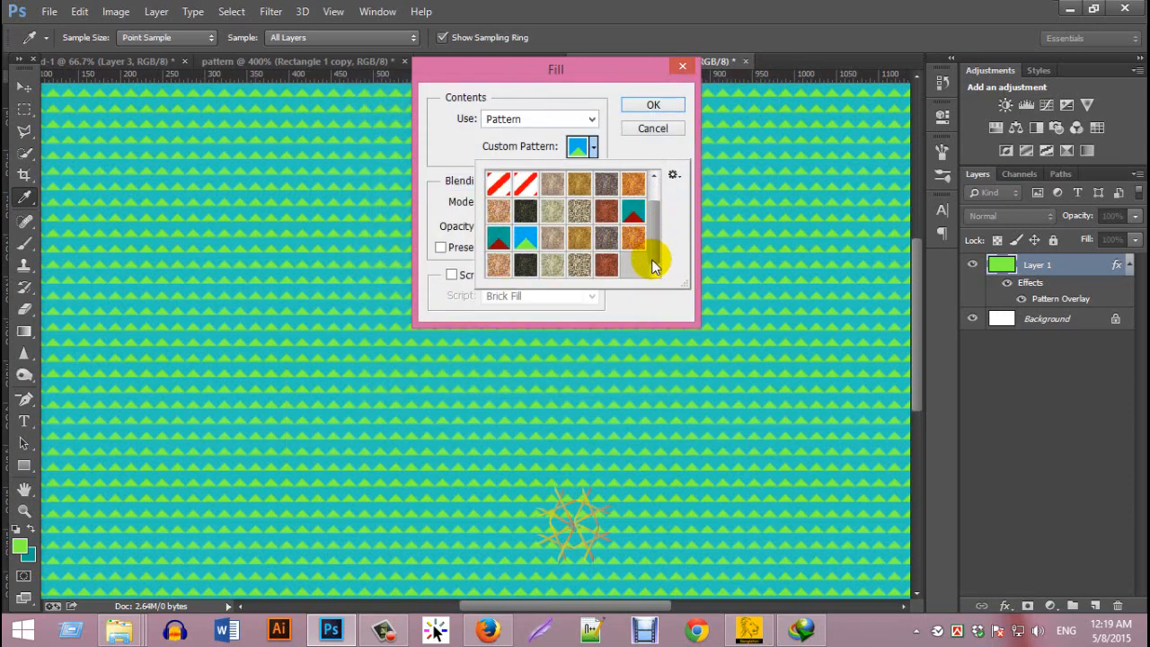
double_click(501, 265)
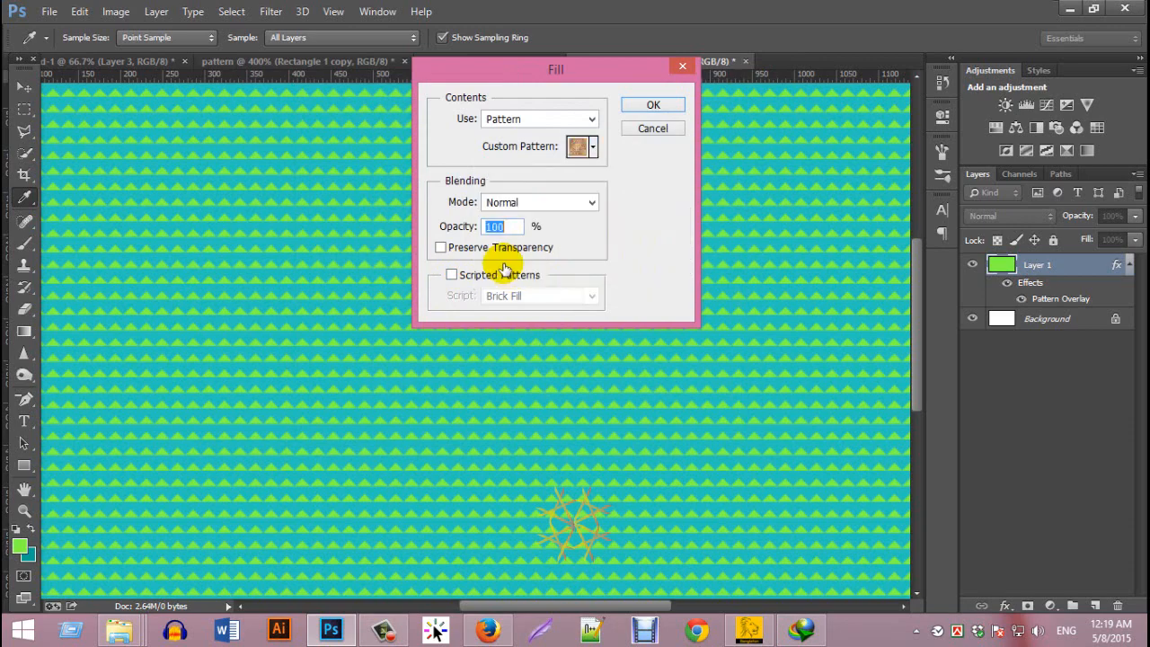
click(652, 107)
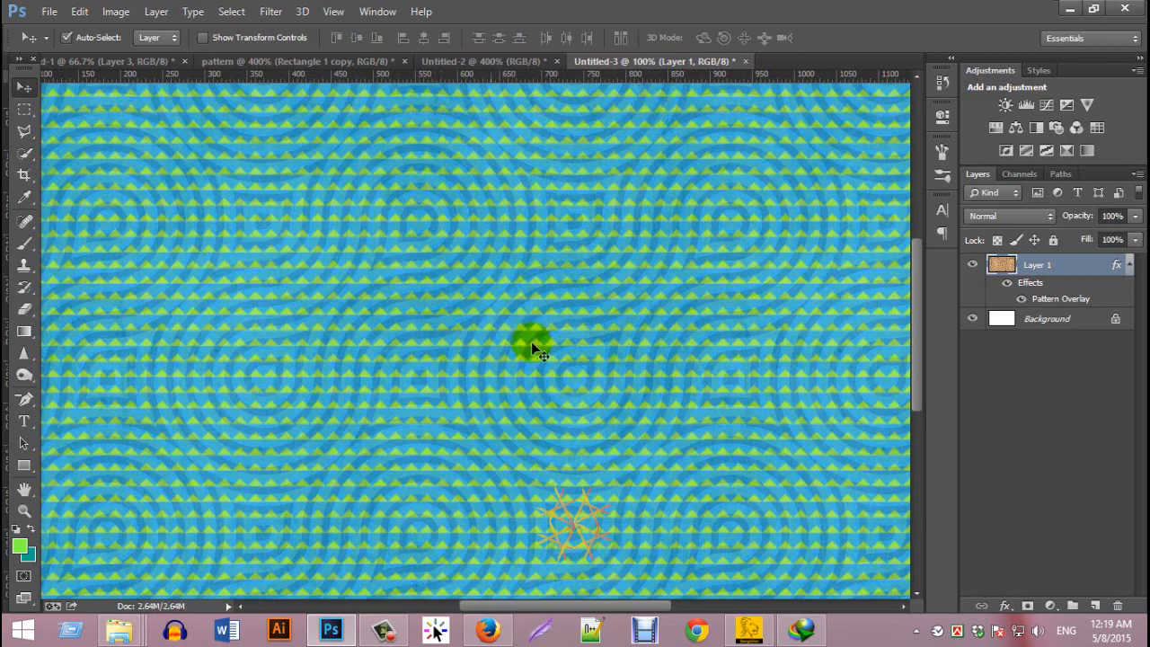
Step: Examine how the retro grunge fill combines with the triangle Pattern Overlay, both close up and across the whole canvas
ctrl+alt+click(523, 261)
ctrl+alt+click(452, 284)
ctrl+click(452, 284)
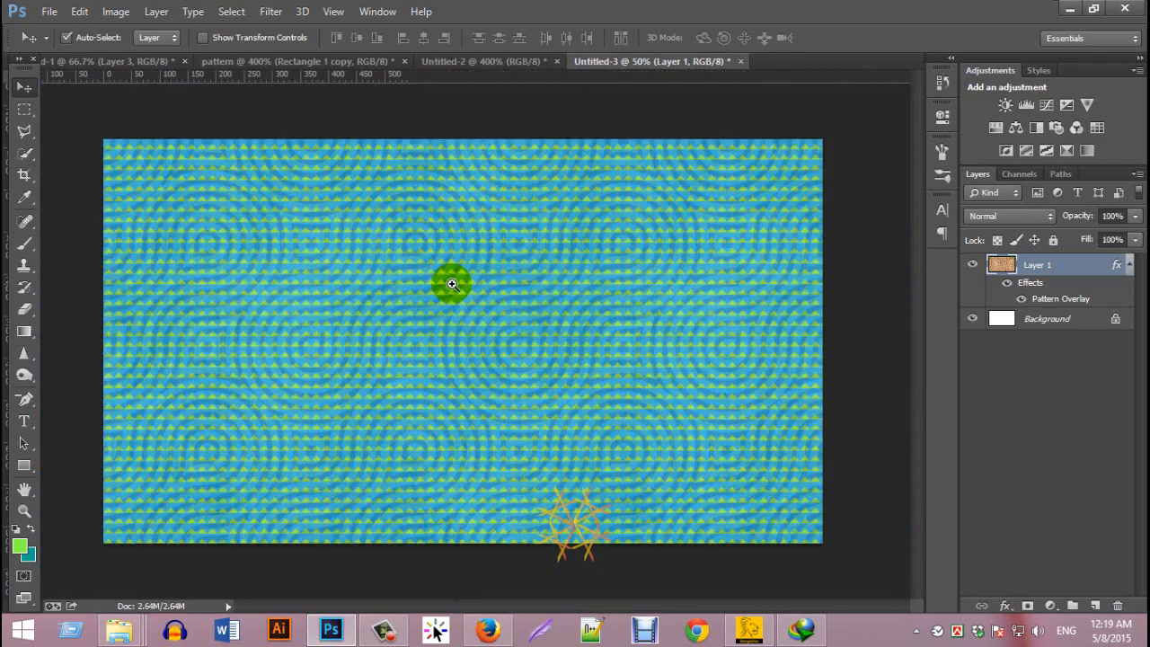
ctrl+click(452, 283)
ctrl+click(451, 283)
scroll(452, 284, down, 3)
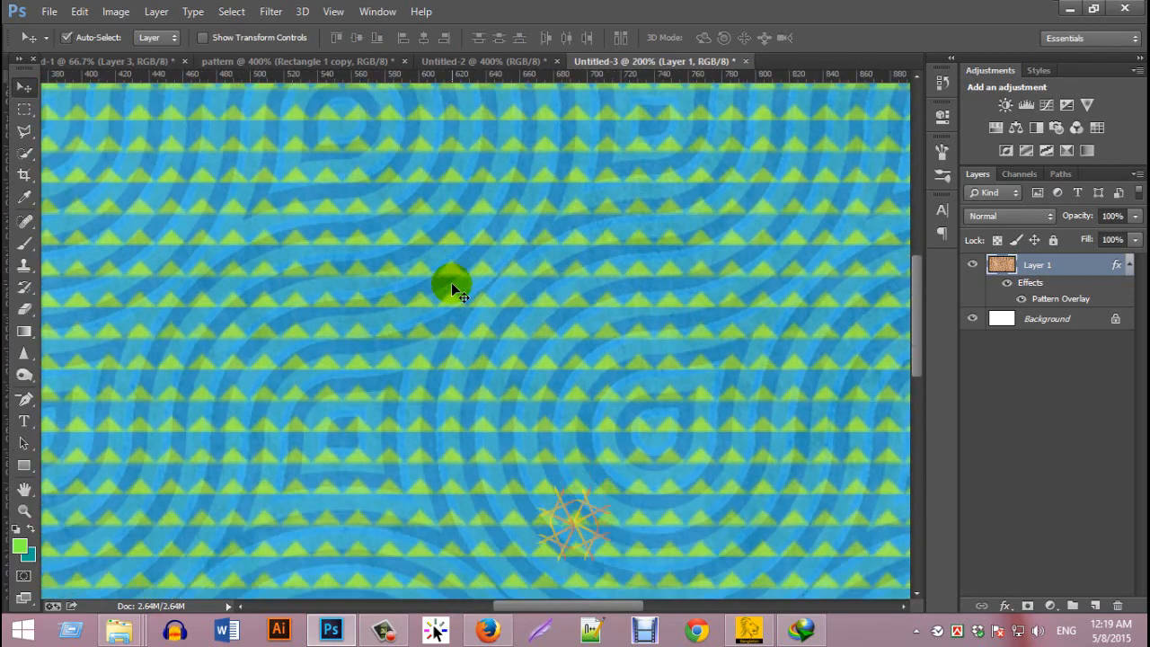
scroll(452, 284, up, 3)
scroll(451, 282, up, 3)
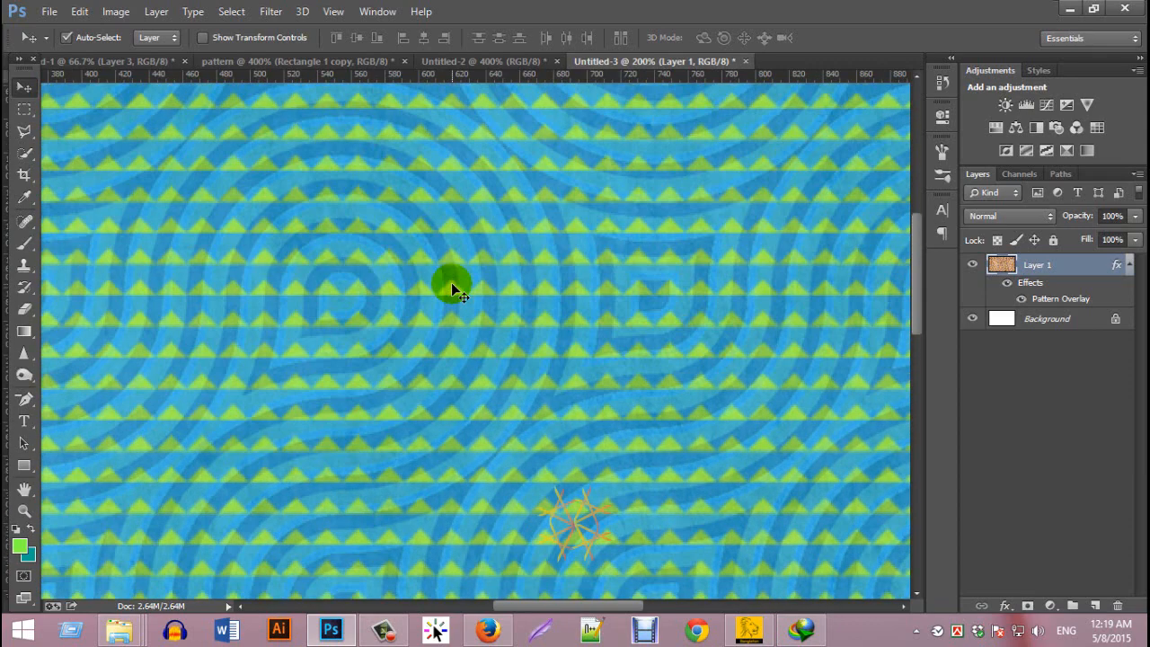
ctrl+alt+click(451, 282)
ctrl+alt+click(450, 281)
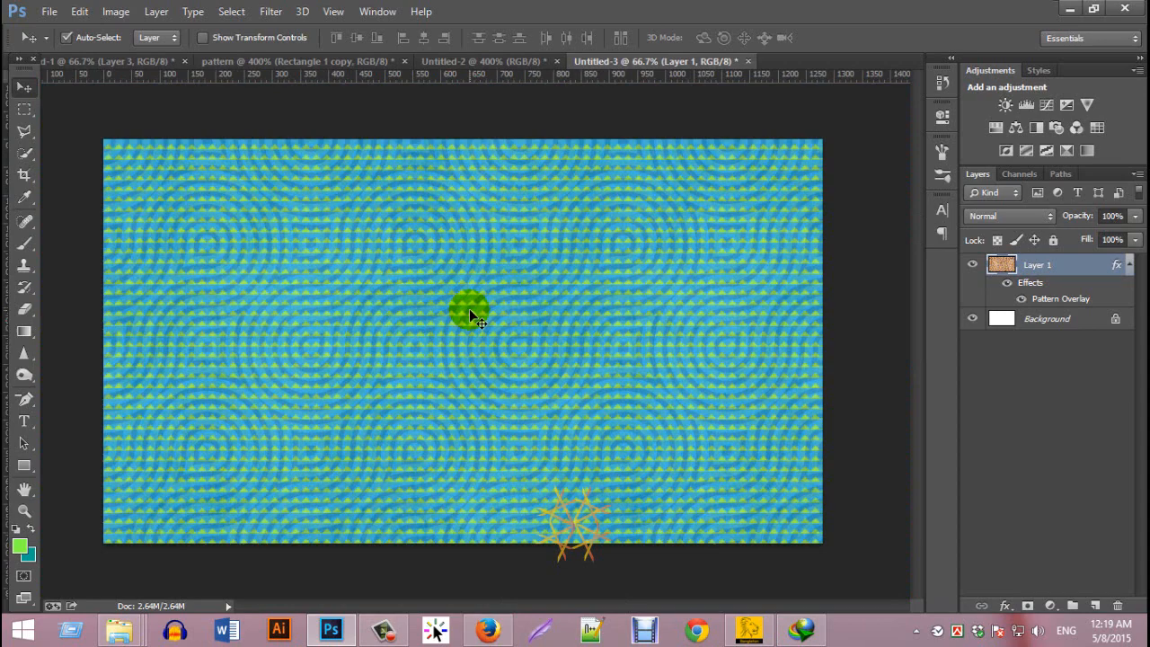
Step: Switch to Firefox and look through the brush tool post on the design your everything blog, including its download links and illustrated steps
click(488, 631)
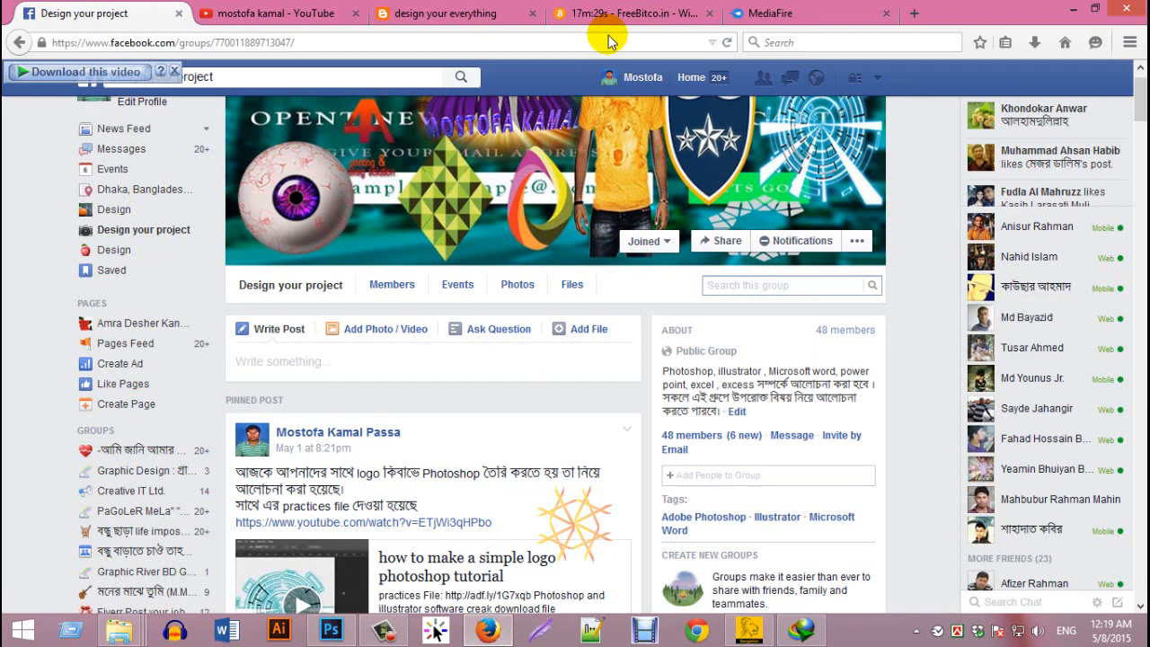
click(475, 17)
scroll(460, 347, up, 10)
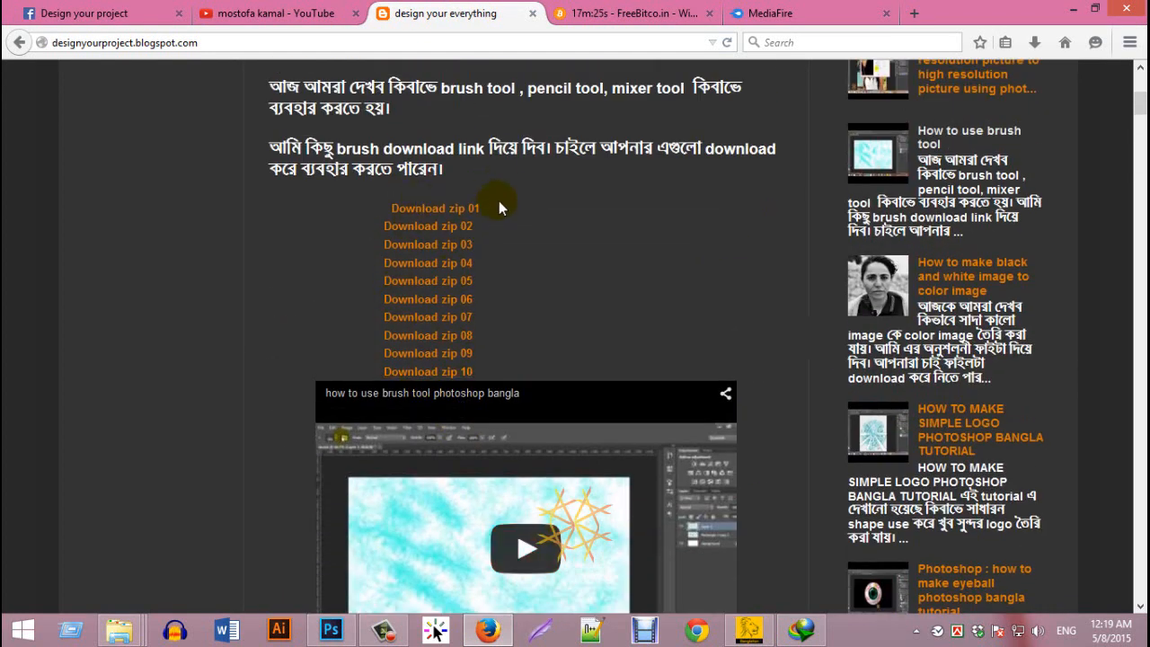
scroll(502, 183, up, 4)
scroll(503, 239, down, 7)
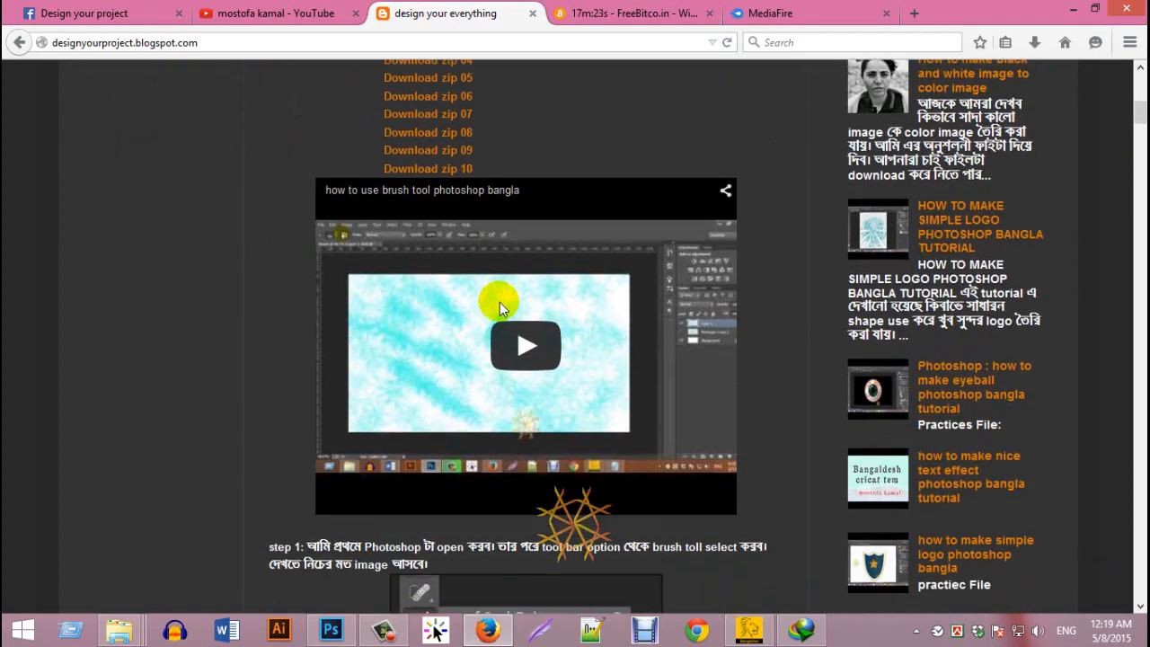
scroll(500, 302, down, 3)
scroll(487, 236, up, 6)
scroll(512, 294, down, 4)
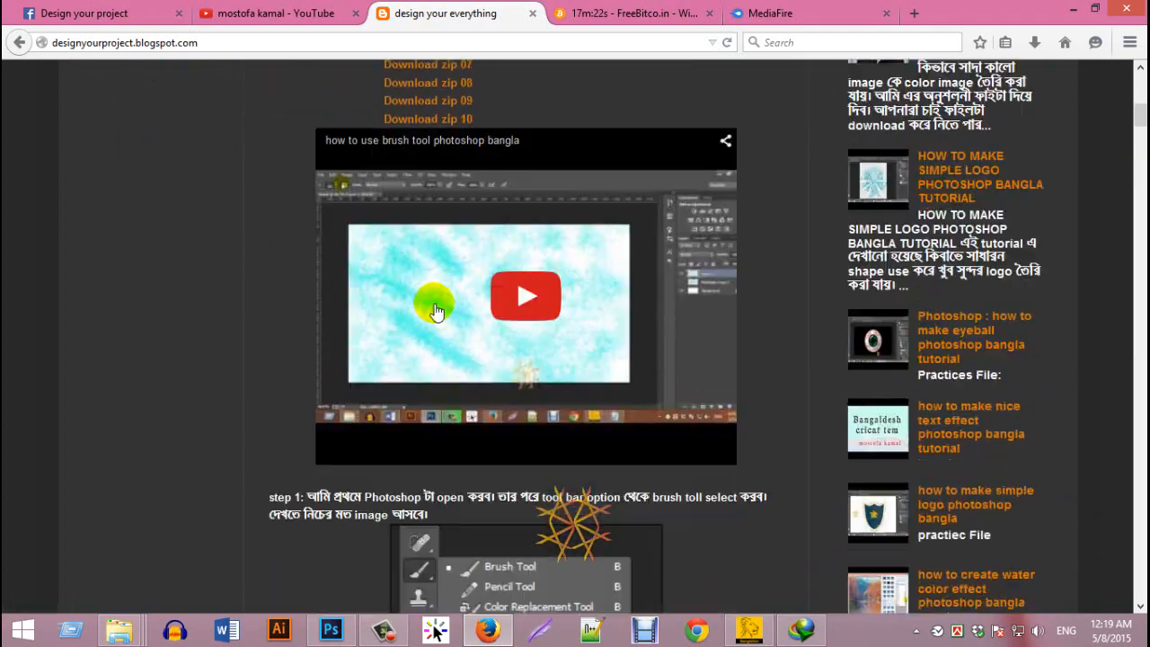
scroll(436, 310, down, 15)
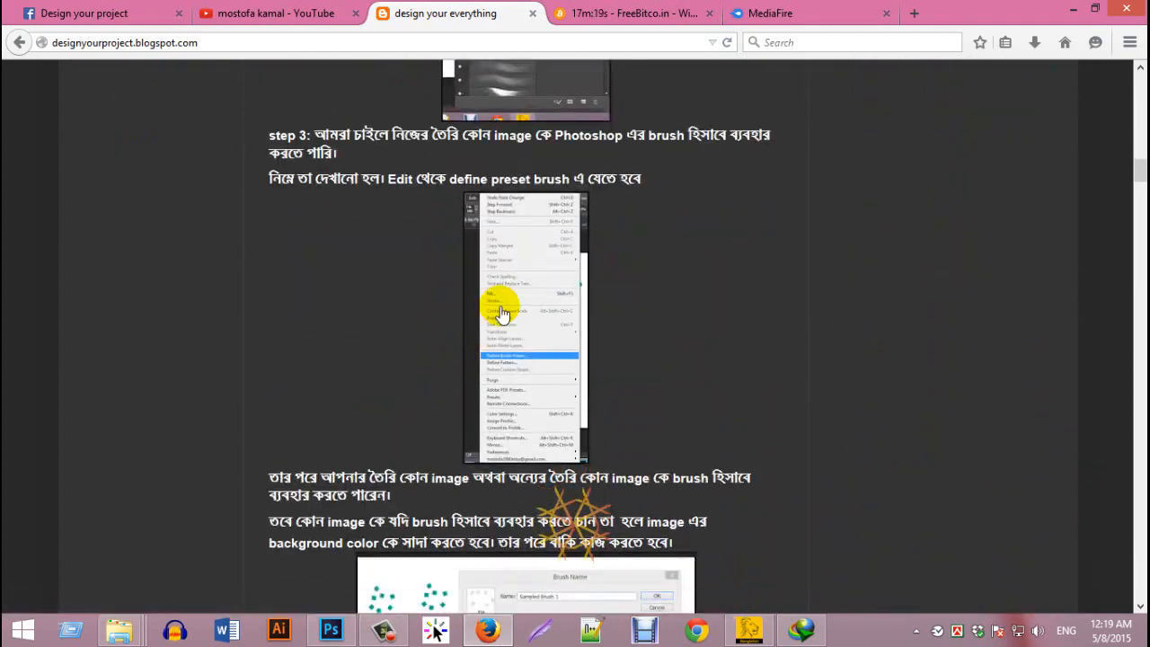
scroll(502, 314, up, 5)
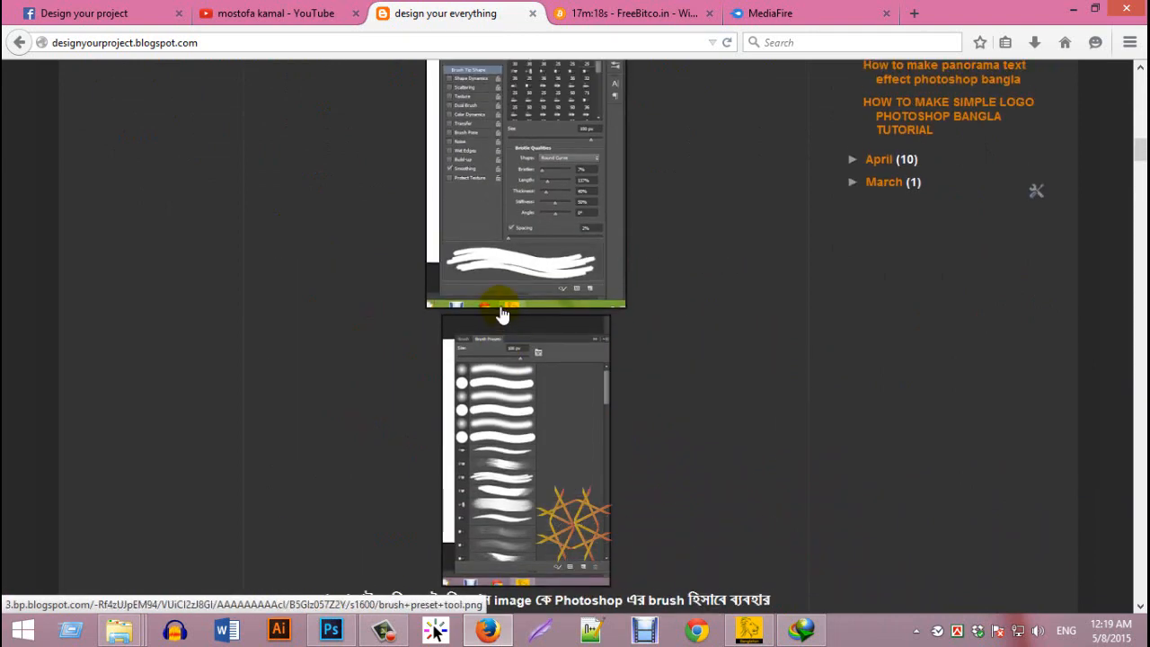